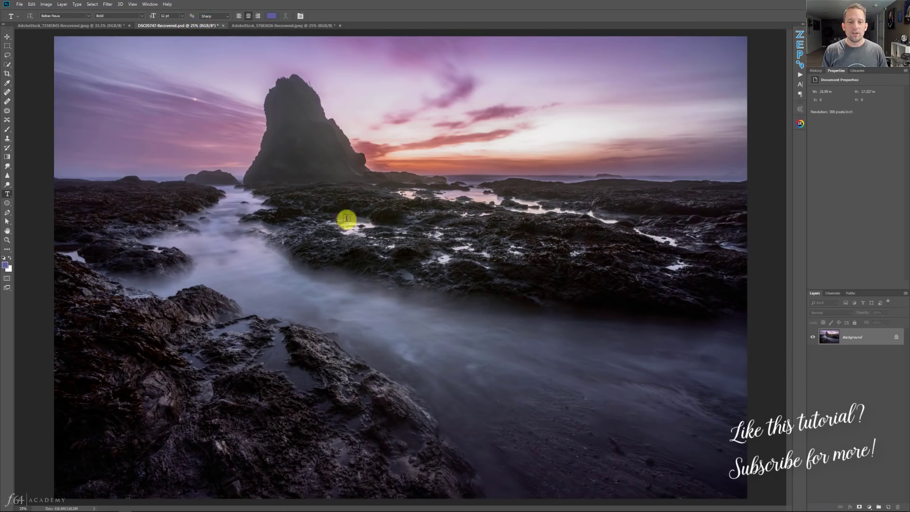
pyautogui.click(262, 26)
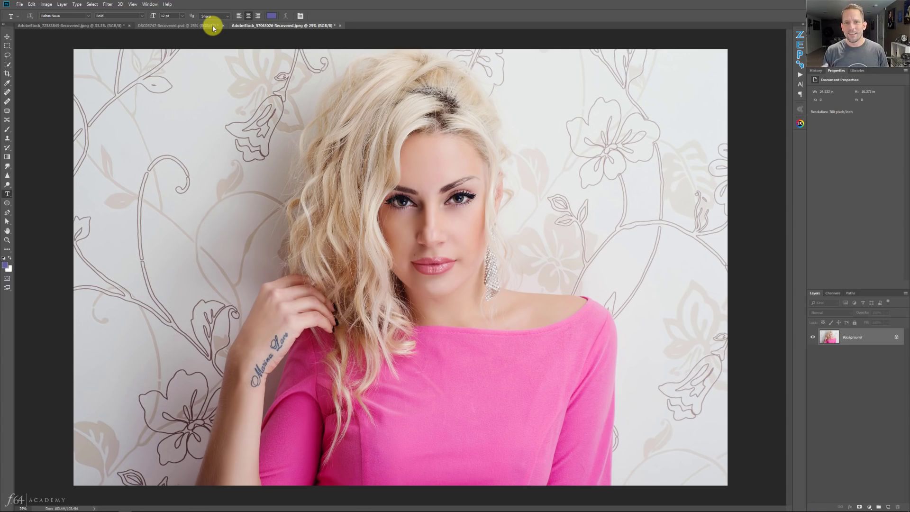
pyautogui.click(212, 26)
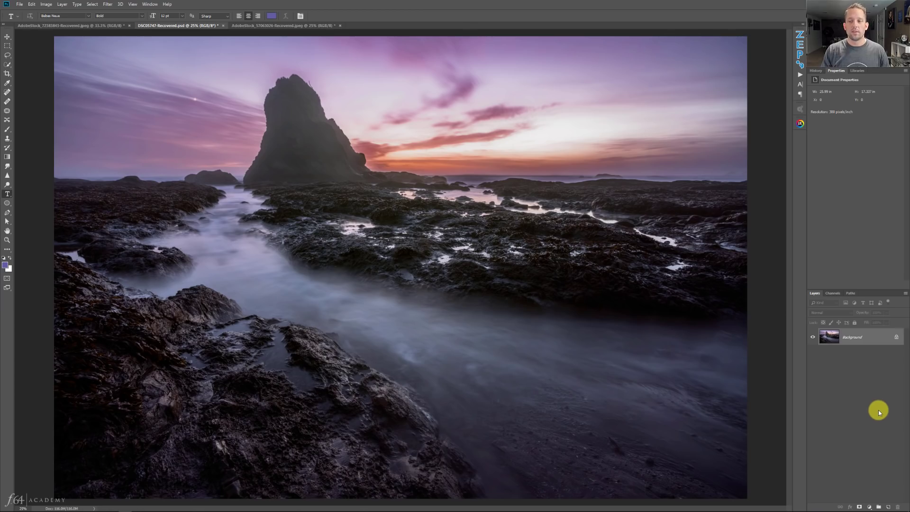
# Step: Add a Gradient Map adjustment layer above the seascape and apply the brown-to-cream preset
pyautogui.click(869, 507)
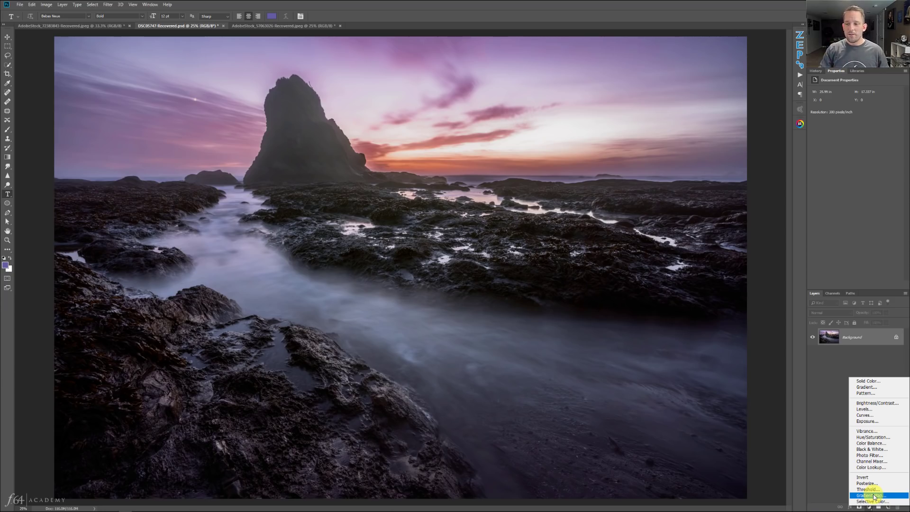
pyautogui.click(876, 497)
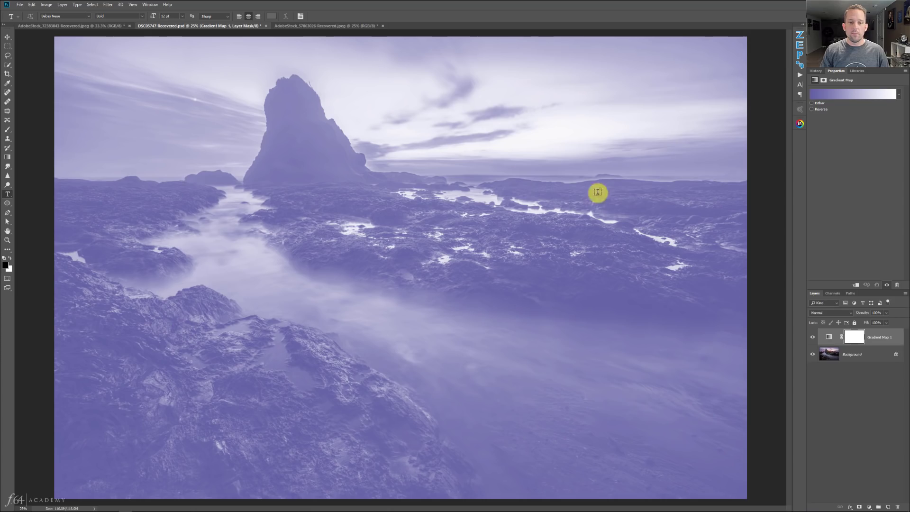
pyautogui.click(829, 94)
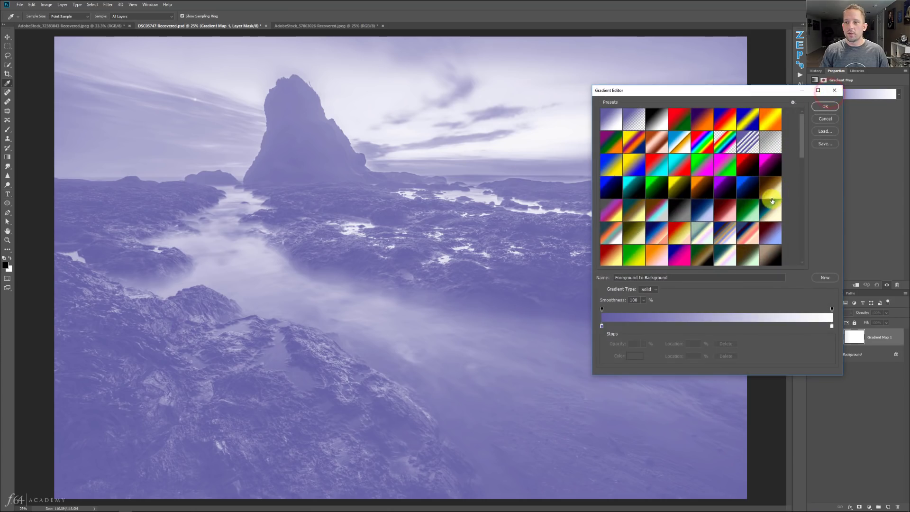
pyautogui.click(771, 191)
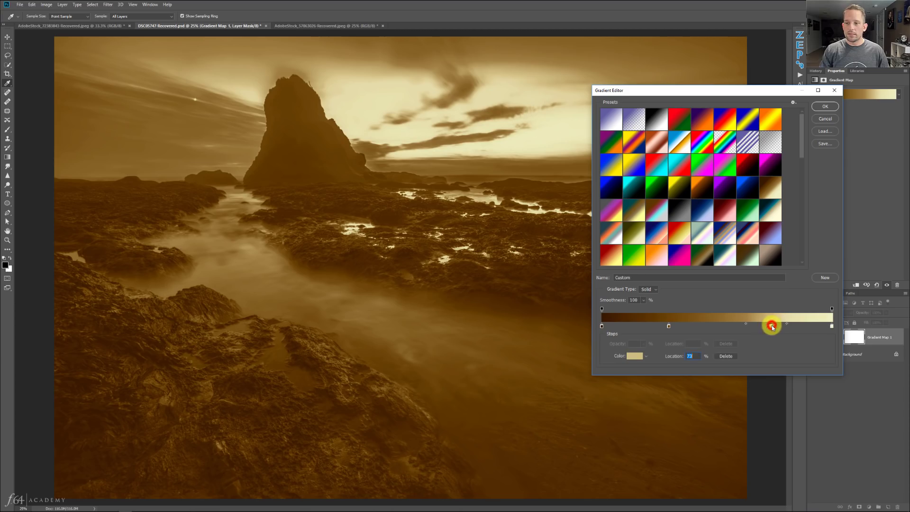
# Step: Remove both middle color stops from the gradient so it runs straight from dark brown to cream, and accept it
pyautogui.moveTo(769, 326); pyautogui.dragTo(692, 335)
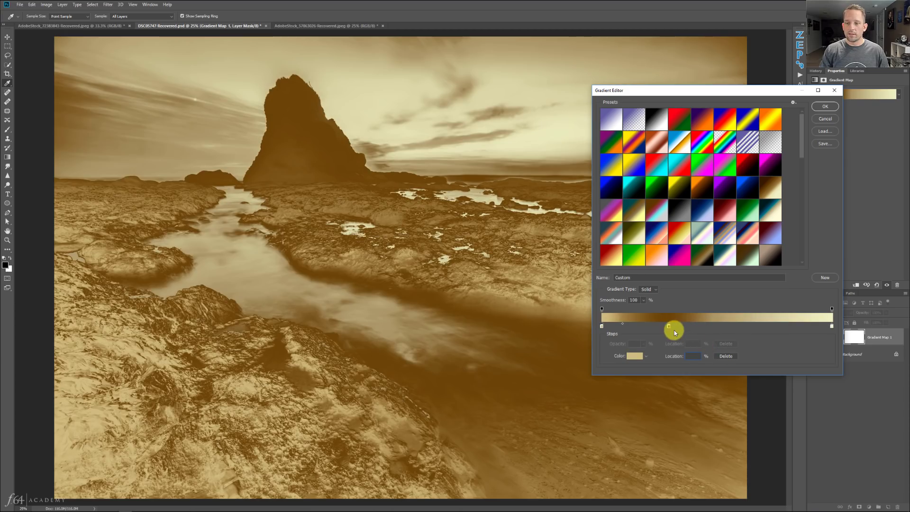
pyautogui.hotkey('ctrl', 'z')
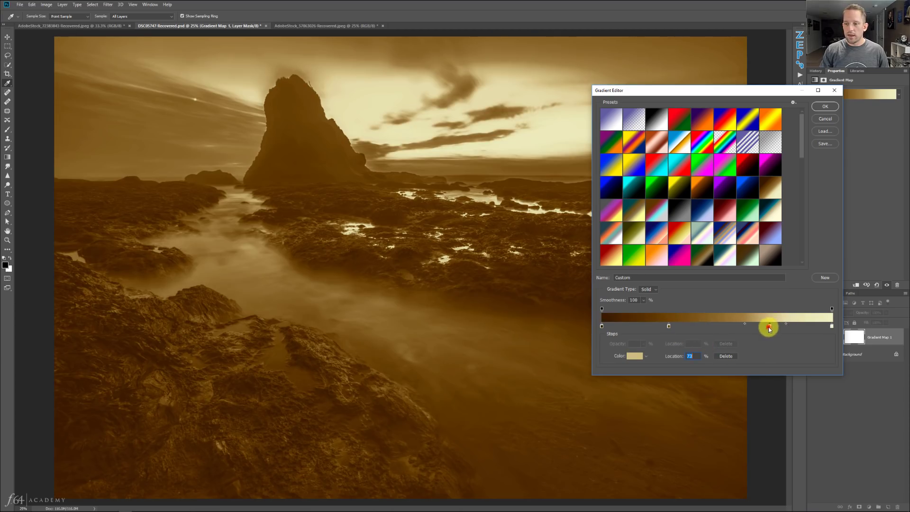
pyautogui.click(769, 326)
pyautogui.click(726, 355)
pyautogui.click(668, 326)
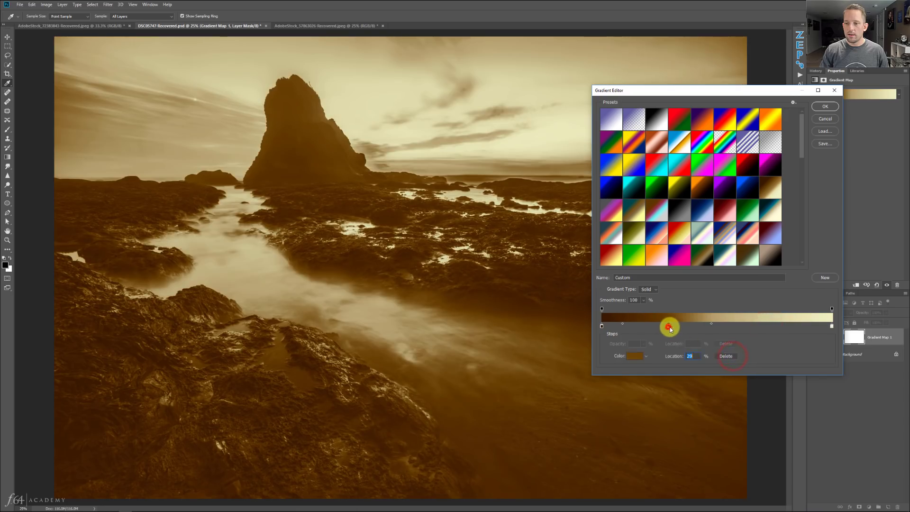
pyautogui.click(725, 356)
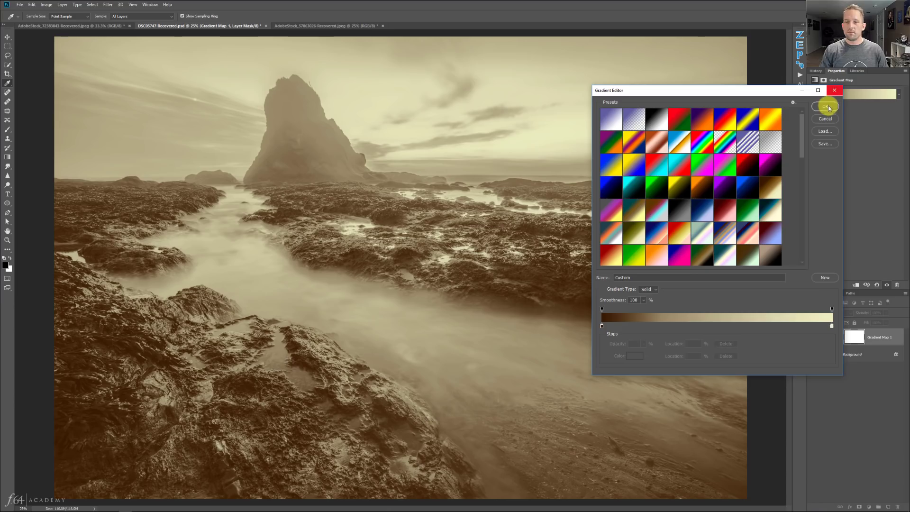
pyautogui.click(833, 92)
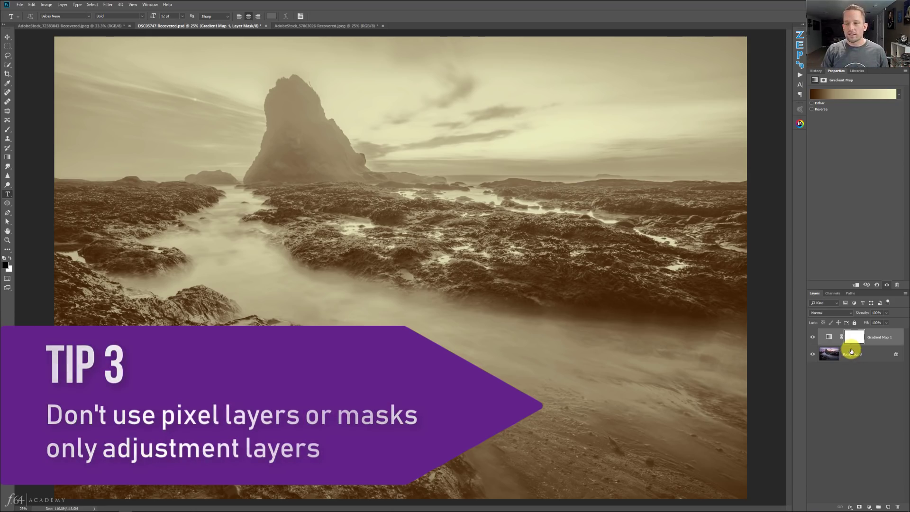
pyautogui.click(848, 353)
pyautogui.hotkey('ctrl', 'j')
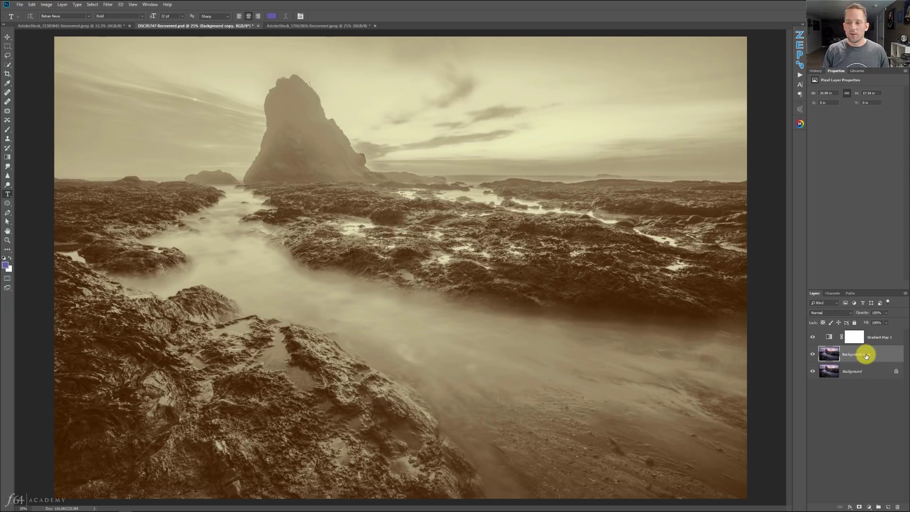
pyautogui.press('Delete')
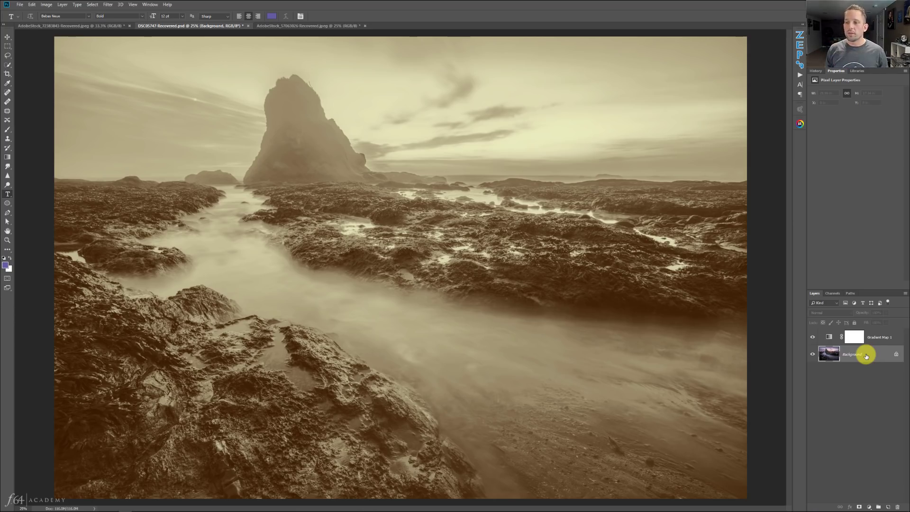
# Step: Export the Gradient Map look as a color lookup table in CUBE format with the description Gradient Test
pyautogui.click(869, 336)
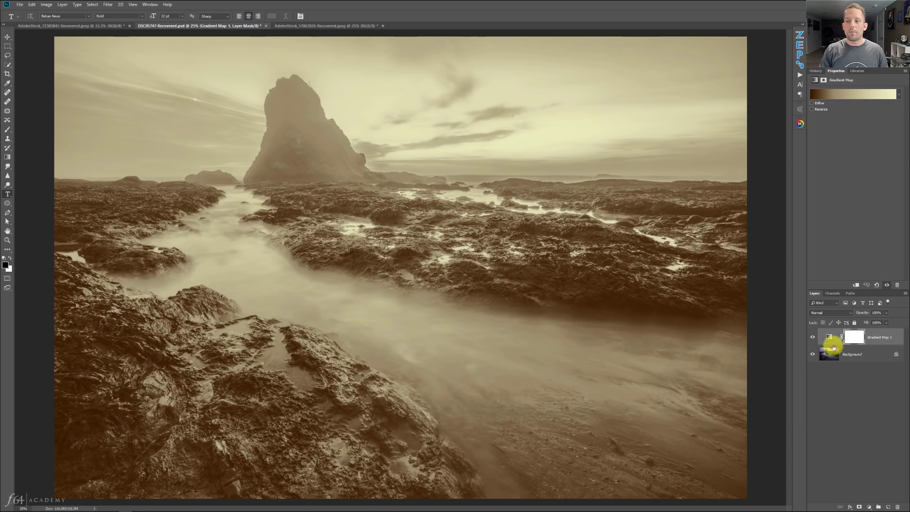
pyautogui.click(20, 4)
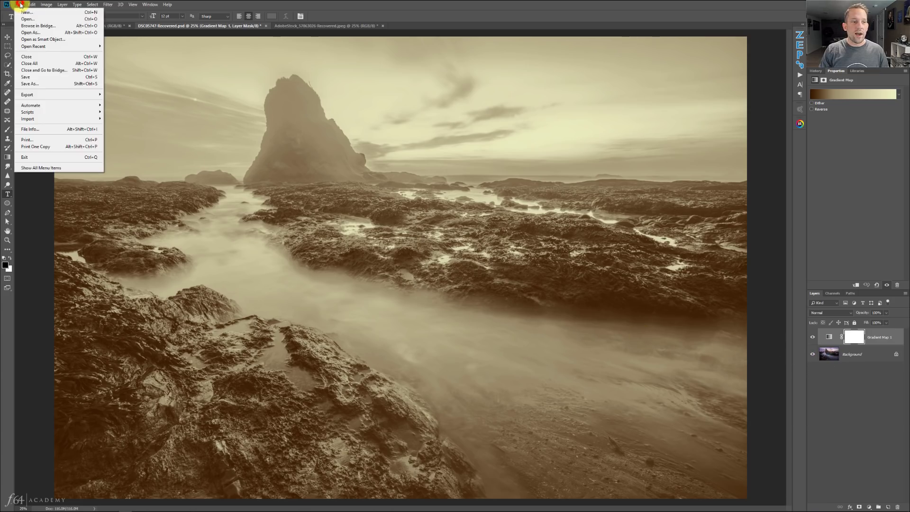
pyautogui.click(33, 95)
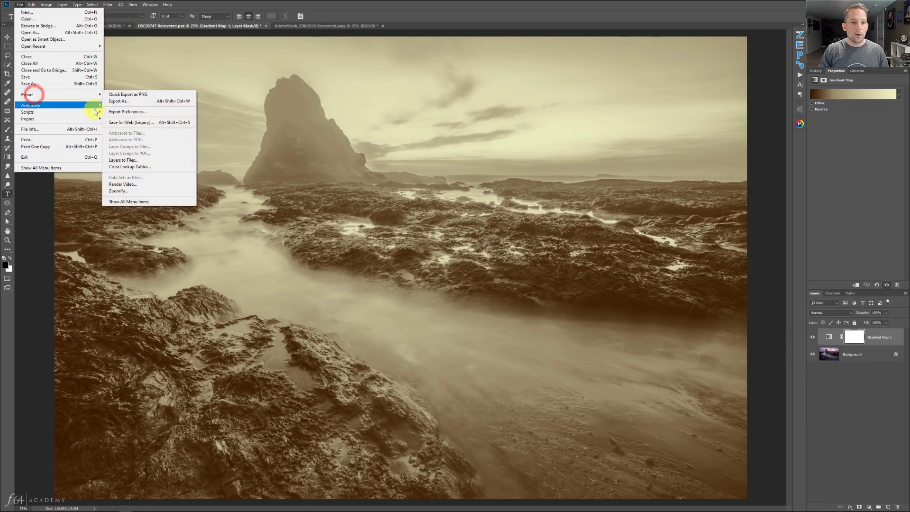
pyautogui.click(130, 167)
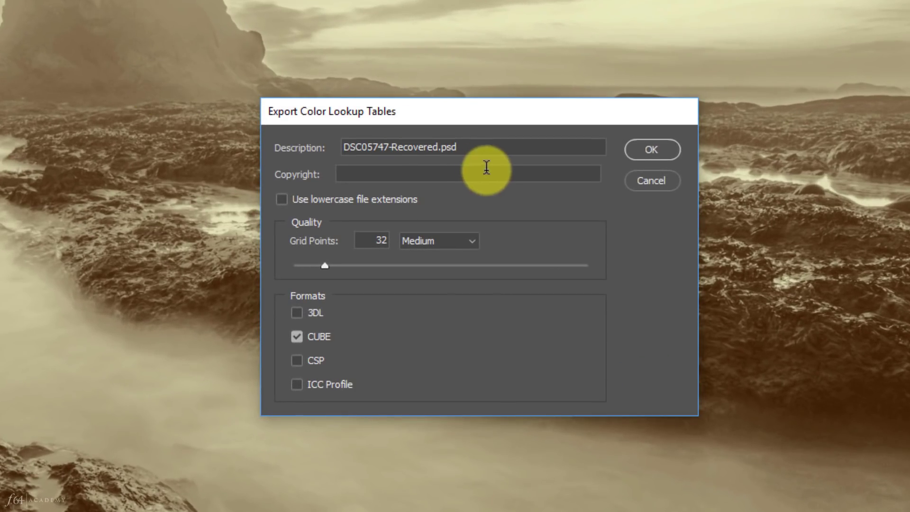
pyautogui.click(487, 148)
pyautogui.write('Gra')
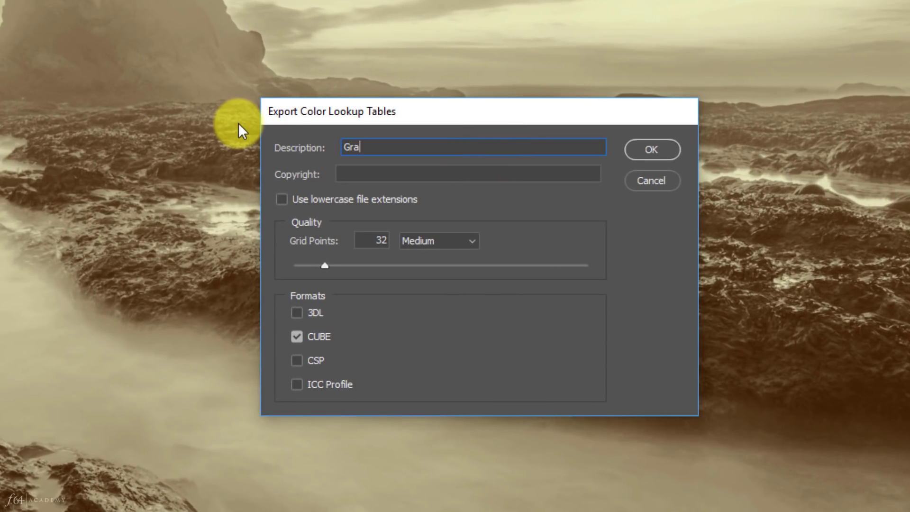
pyautogui.write('dient Test')
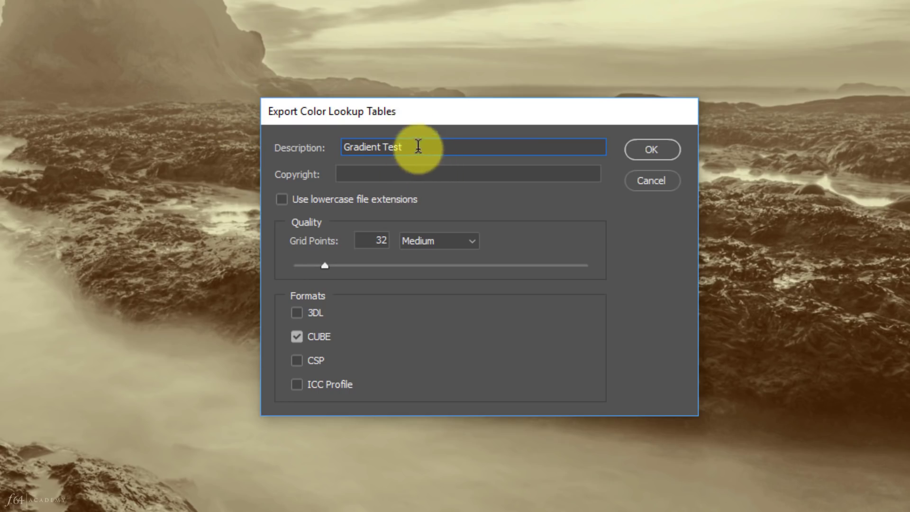
pyautogui.moveTo(417, 146); pyautogui.dragTo(210, 149)
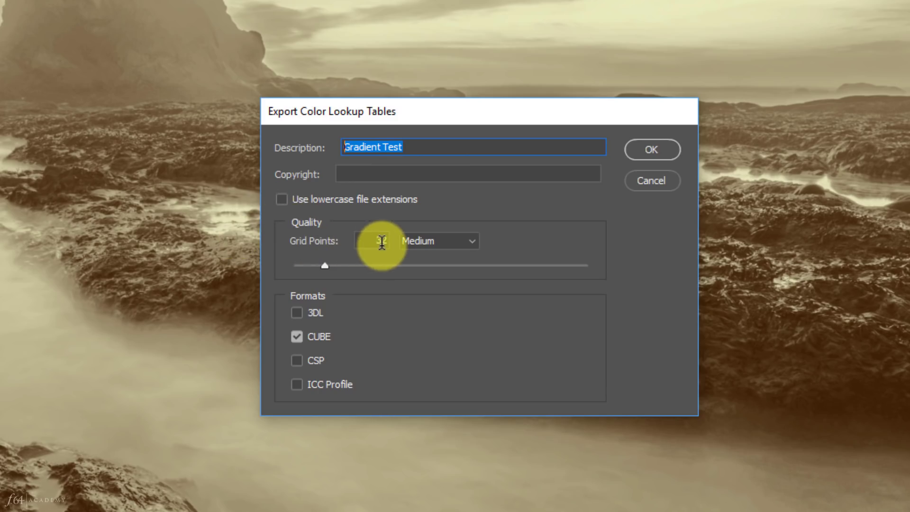
pyautogui.click(296, 338)
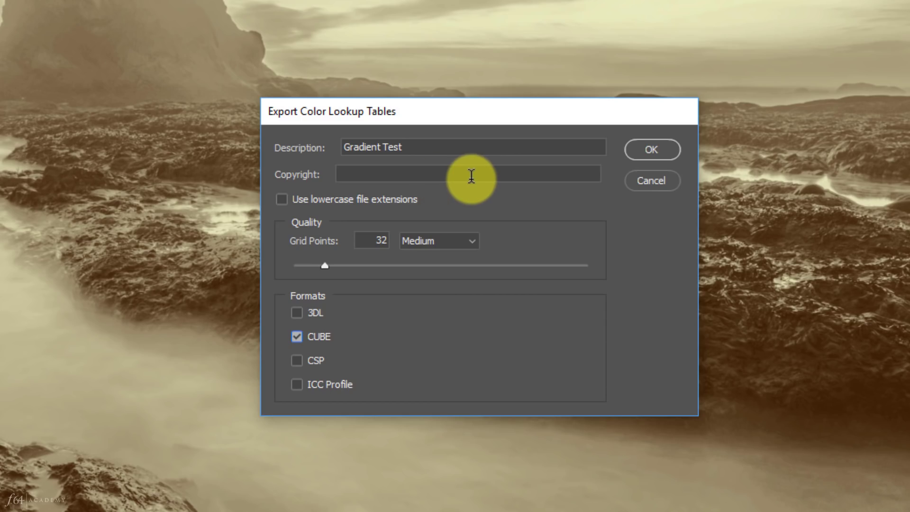
pyautogui.click(649, 148)
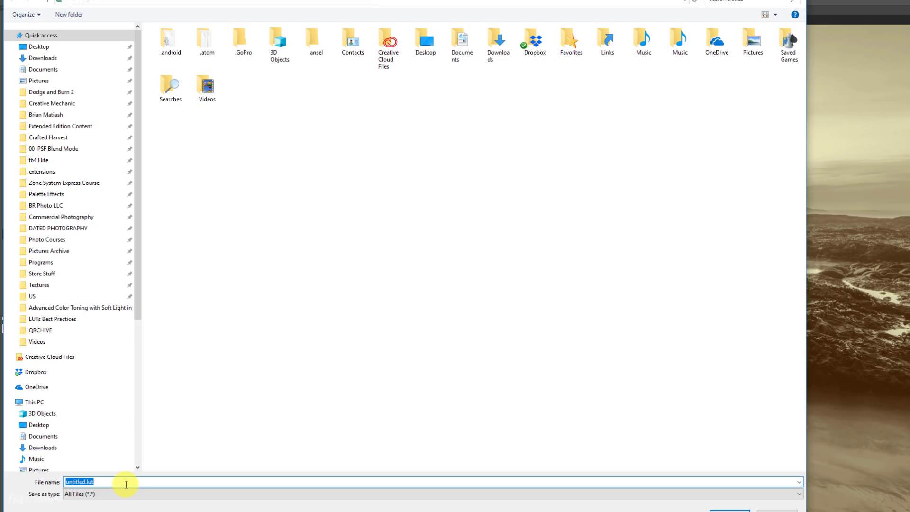
# Step: Save the exported lookup table as Gradient Test in the LUTs Best Practices folder
pyautogui.write('Gradient Test')
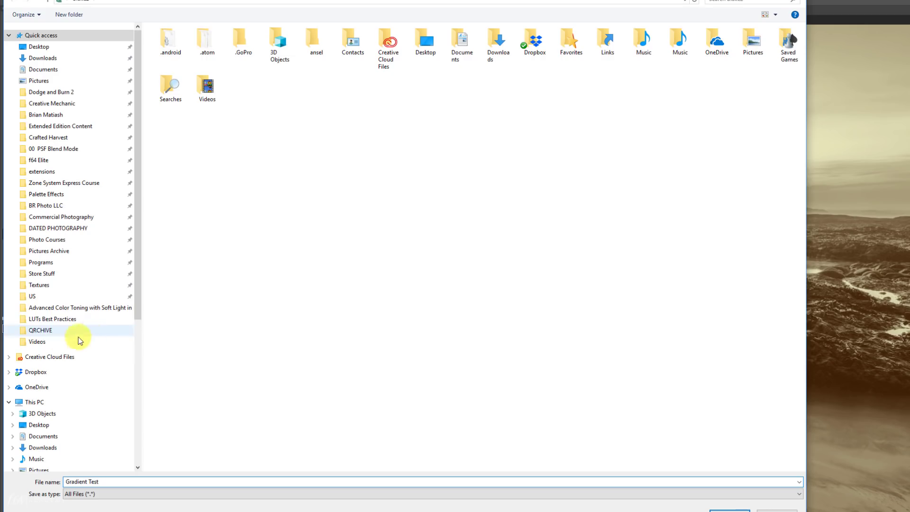
pyautogui.click(43, 321)
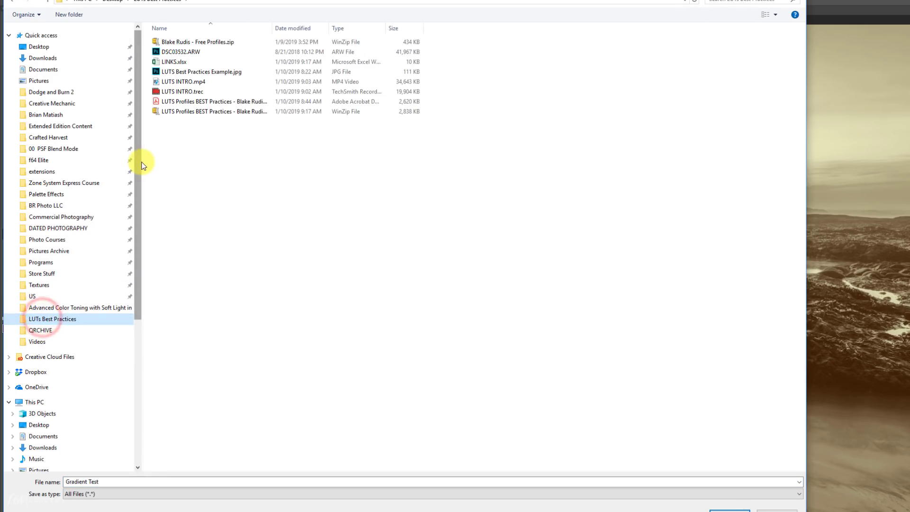
pyautogui.moveTo(143, 163); pyautogui.dragTo(27, 163)
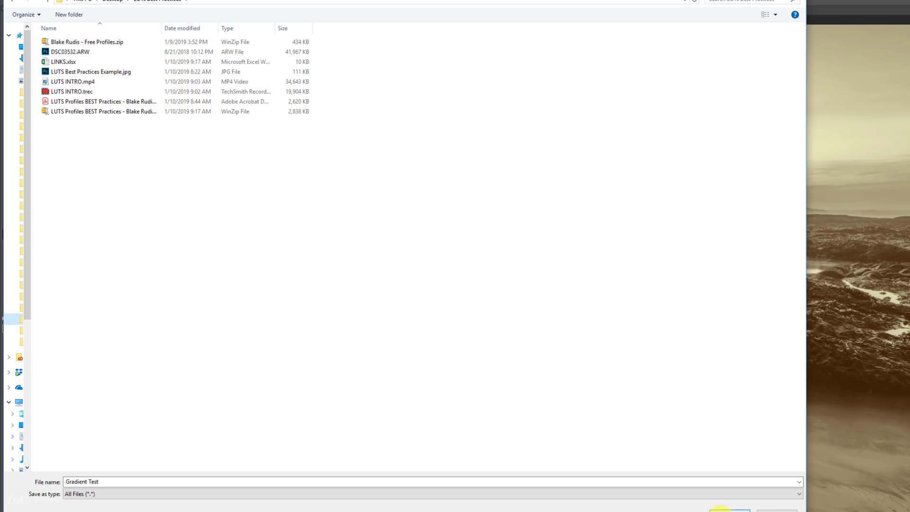
pyautogui.click(722, 510)
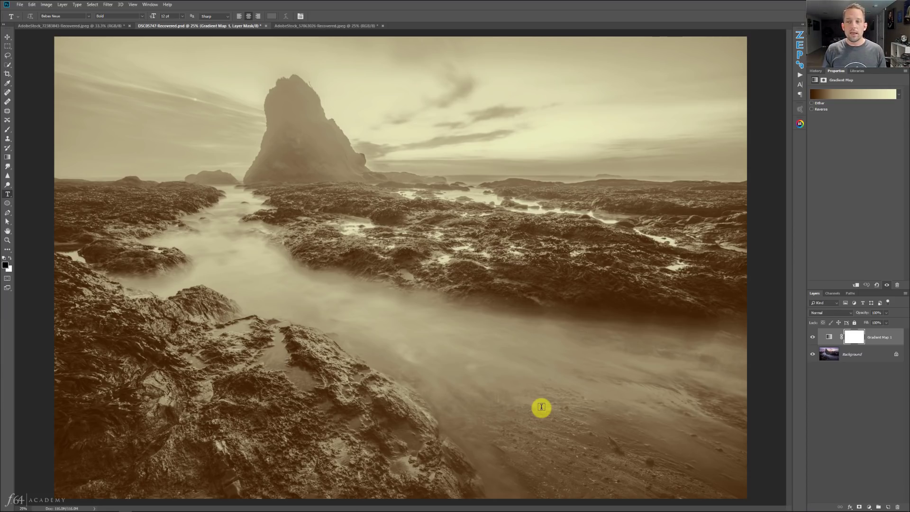
# Step: Delete the Gradient Map layer and open the original seascape in the Camera Raw Filter
pyautogui.click(875, 340)
pyautogui.press('Delete')
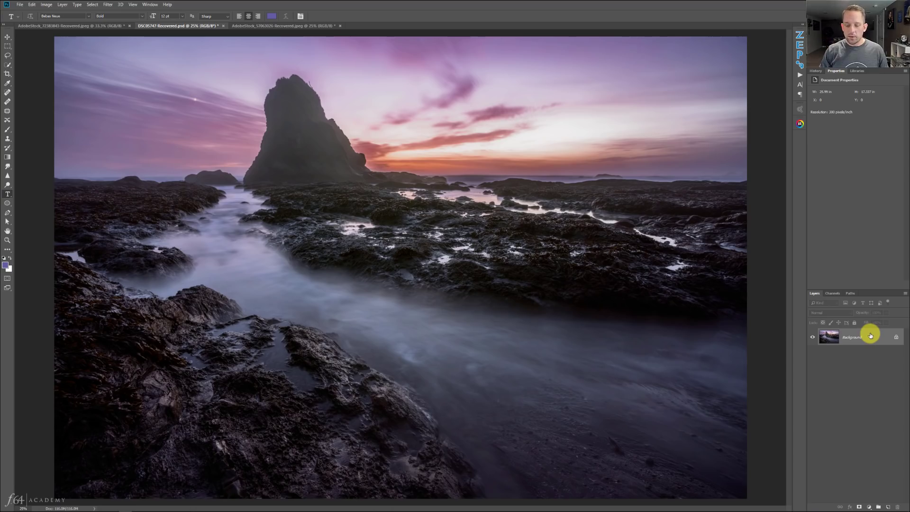
pyautogui.hotkey('ctrl', 'shift', 'a')
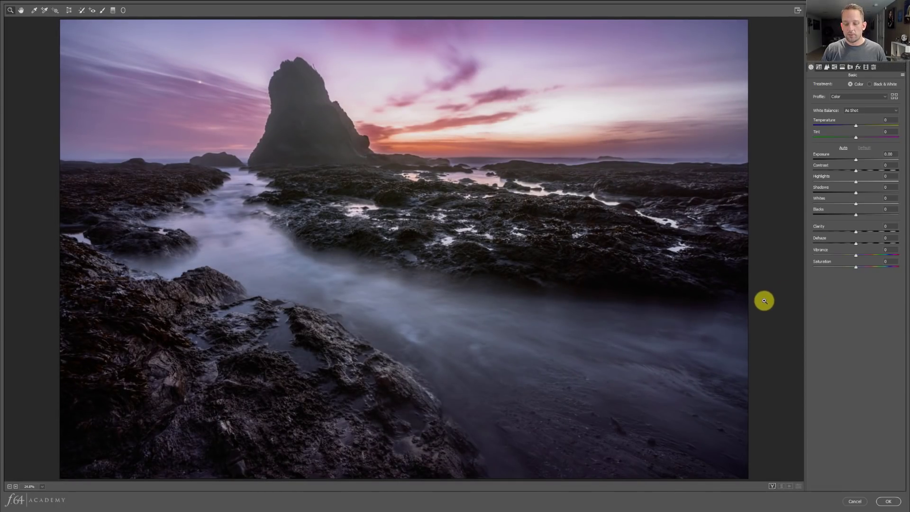
# Step: Check the available profiles, and start a new Camera Raw profile from the presets named Gradient Test
pyautogui.click(894, 96)
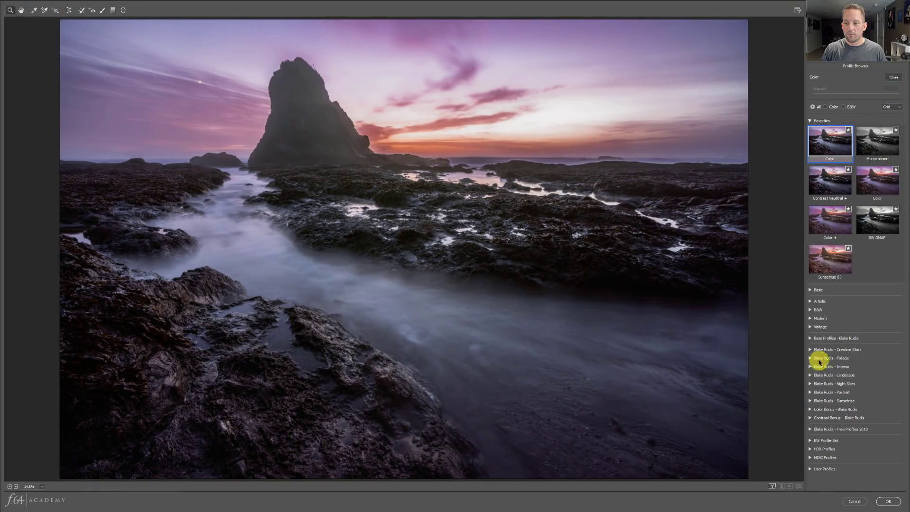
pyautogui.click(893, 77)
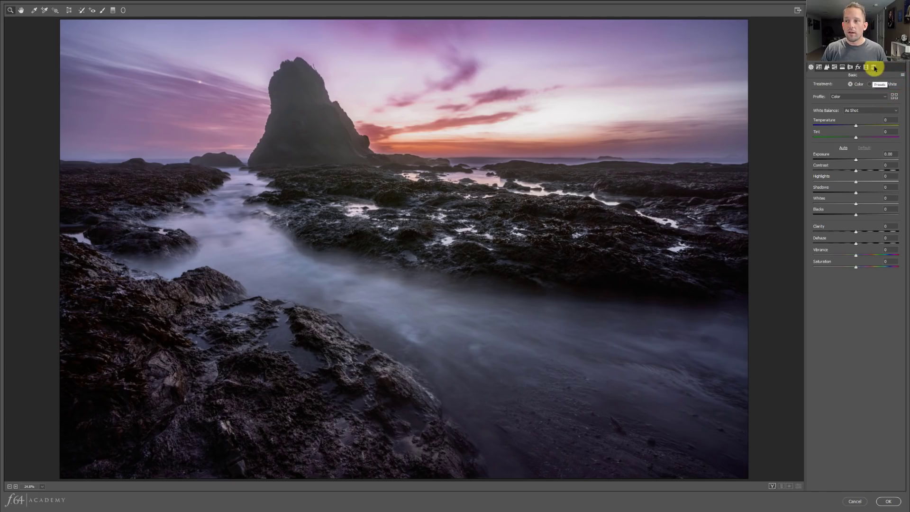
pyautogui.click(874, 67)
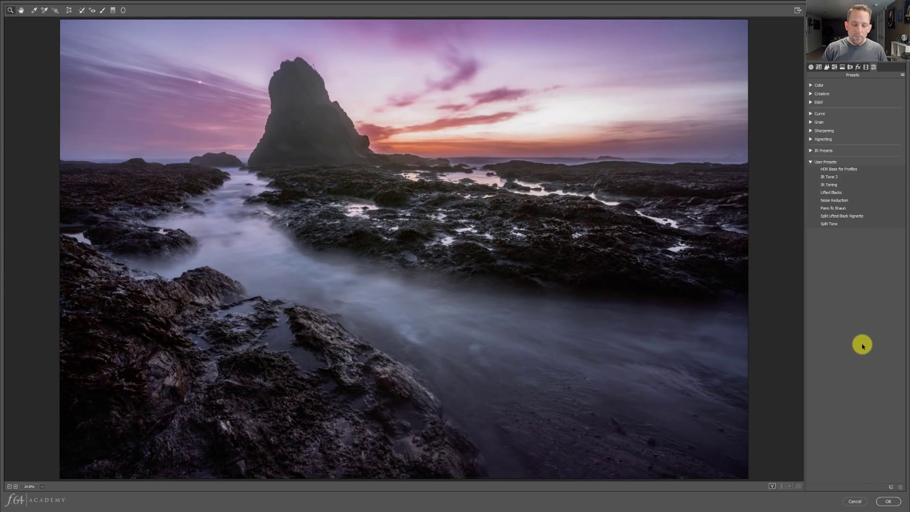
pyautogui.press('alt')
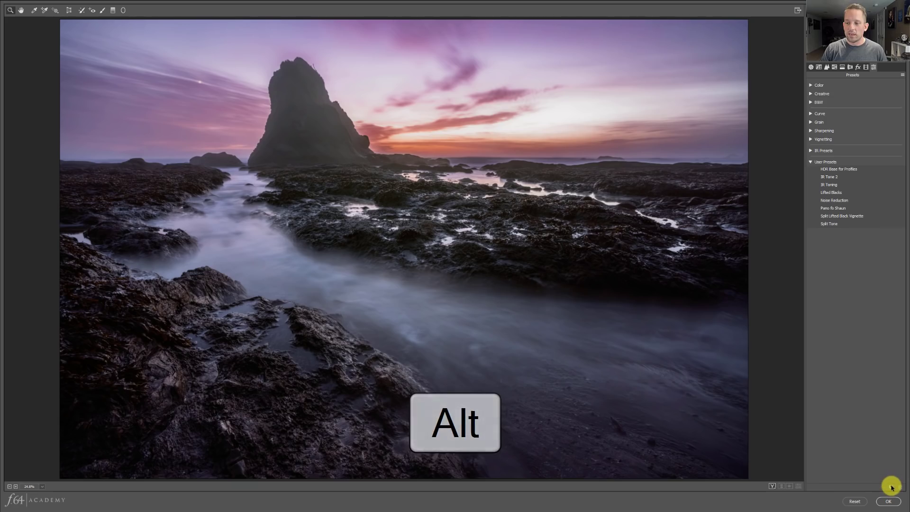
pyautogui.keyDown('alt'); pyautogui.click(891, 487); pyautogui.keyUp('alt')
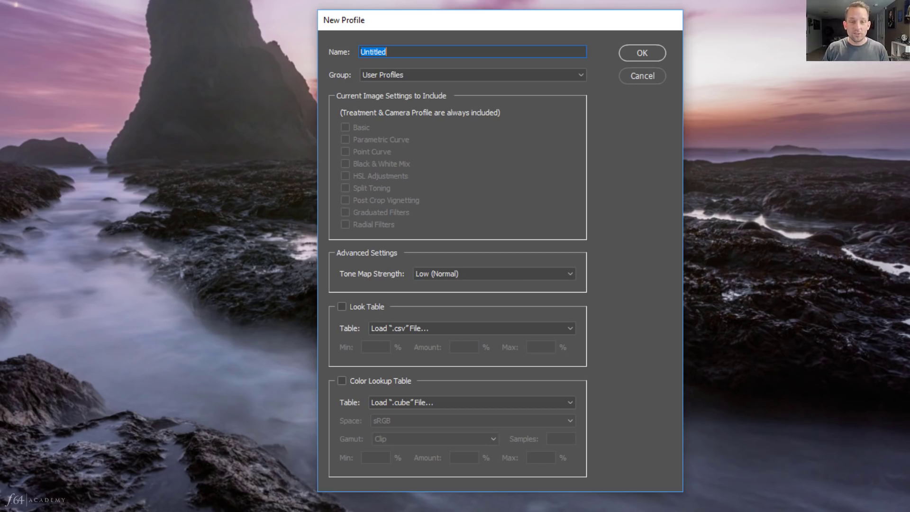
pyautogui.write('Gradient Test')
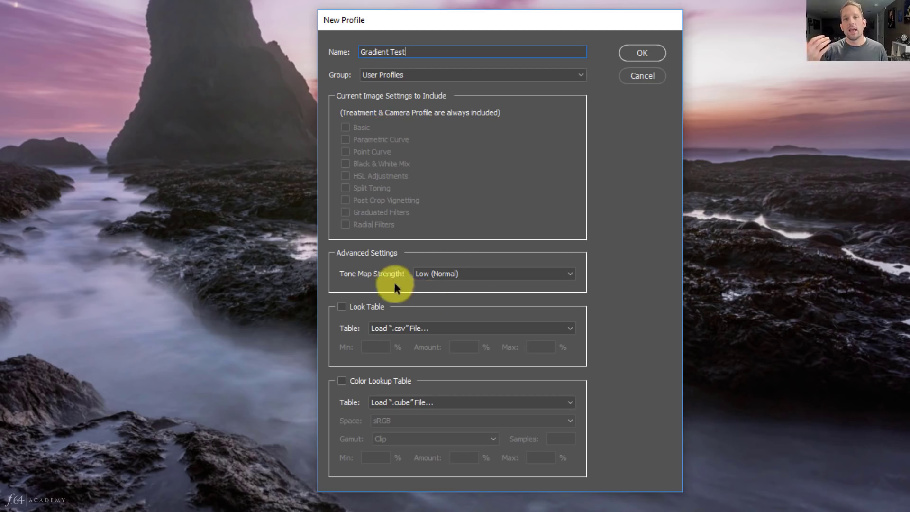
# Step: Load Gradient Test.CUBE from the LUTs Best Practices folder as the new profile's color lookup table
pyautogui.click(362, 381)
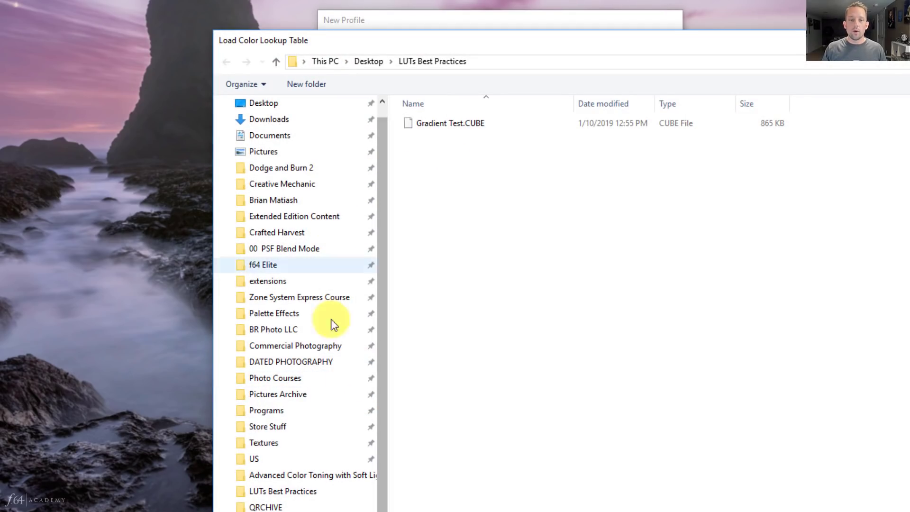
pyautogui.click(300, 493)
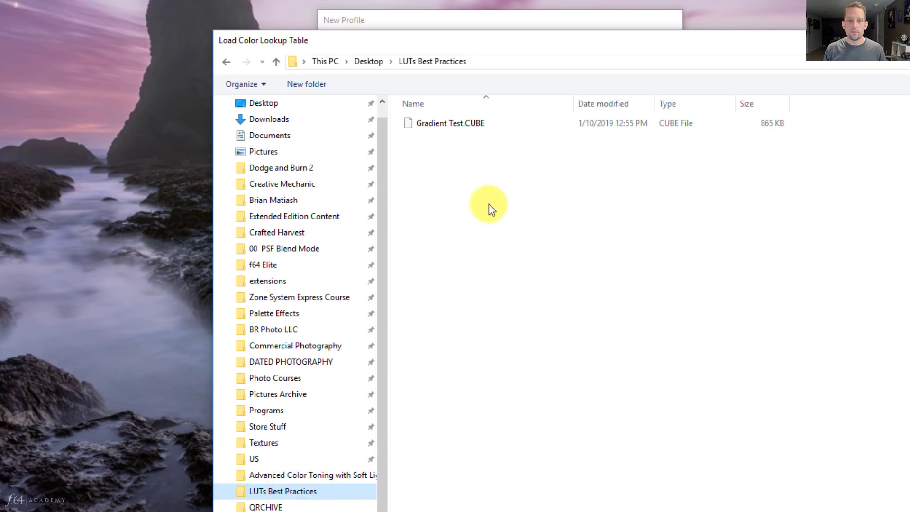
pyautogui.click(452, 124)
pyautogui.doubleClick(453, 124)
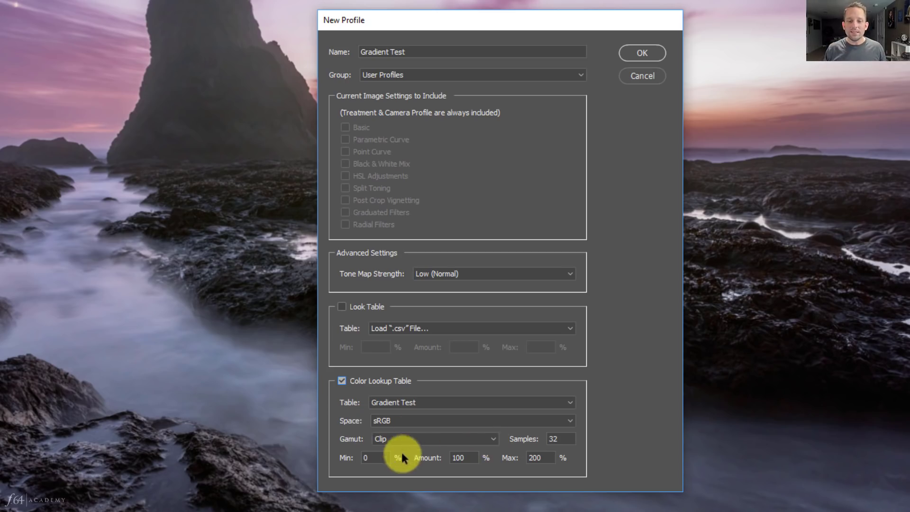
# Step: Limit the lookup table's amount range to a minimum of 50% and a maximum of 150%, and create the profile
pyautogui.doubleClick(382, 458)
pyautogui.write('50')
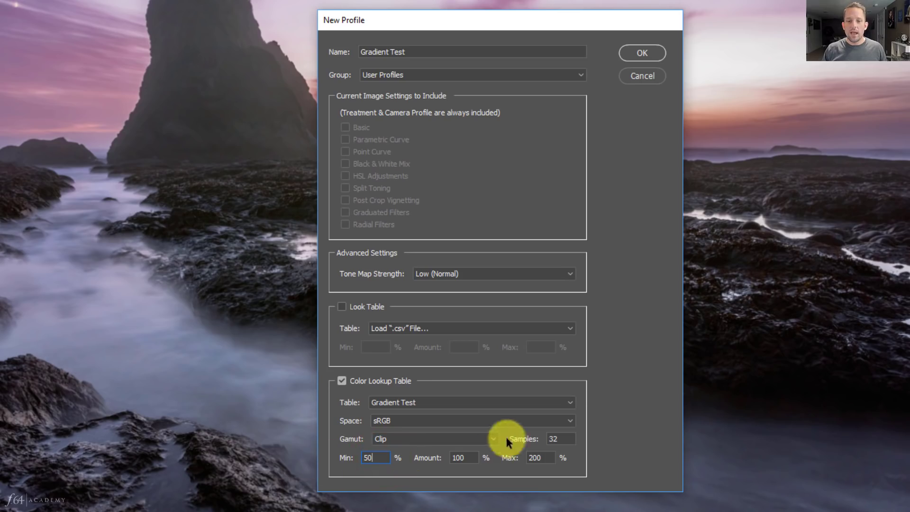
pyautogui.doubleClick(540, 457)
pyautogui.write('150')
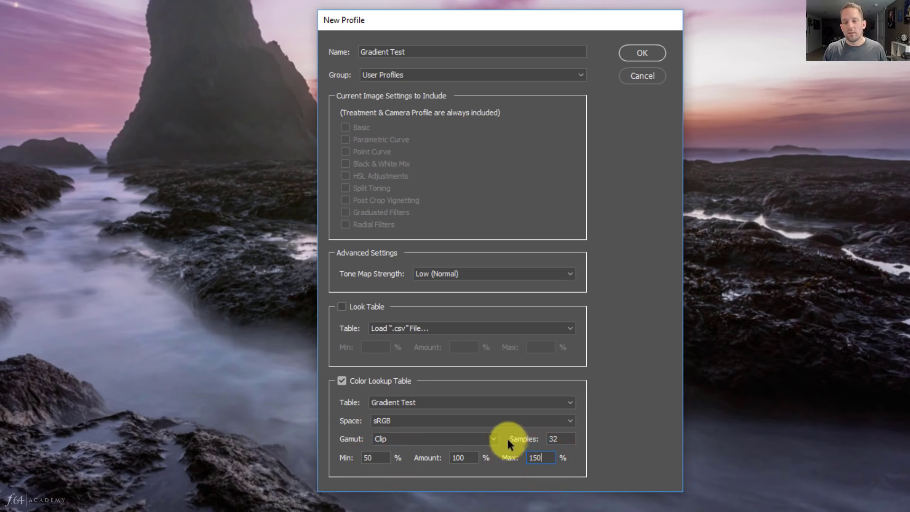
pyautogui.click(633, 53)
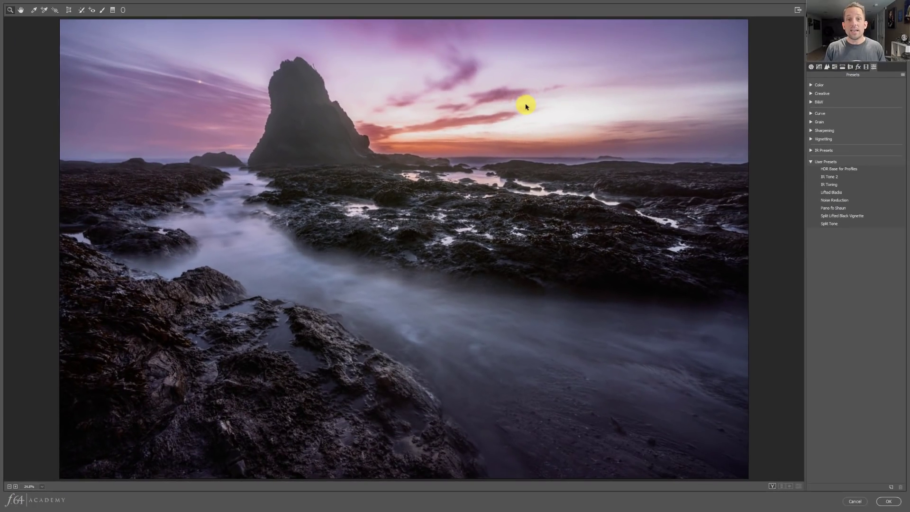
# Step: Apply the Gradient Test profile from the User Profiles group to the seascape
pyautogui.click(810, 69)
pyautogui.click(893, 94)
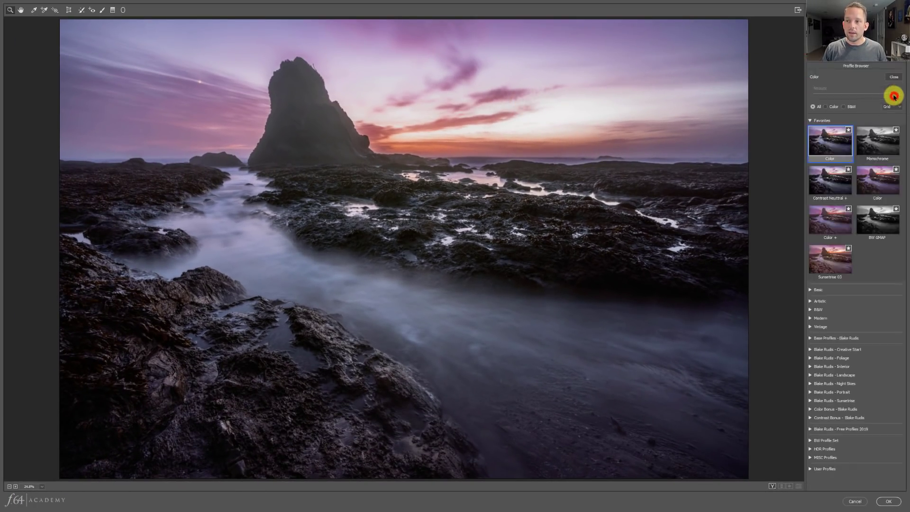
pyautogui.click(827, 468)
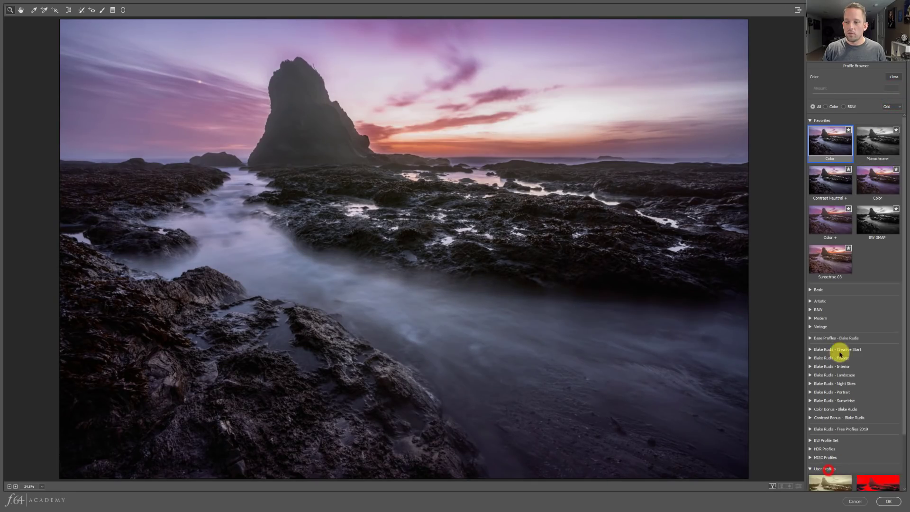
pyautogui.scroll(-2, 835, 350)
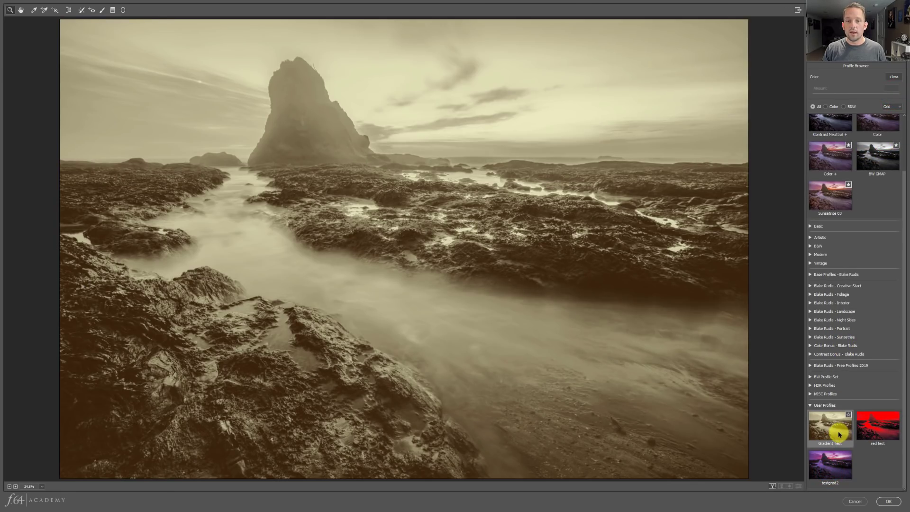
pyautogui.click(839, 432)
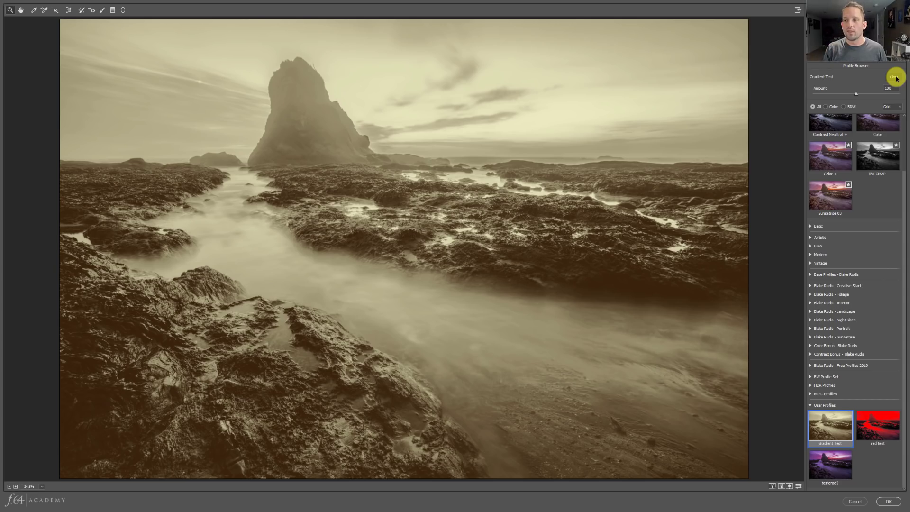
# Step: Adjust the seascape's basic tones: temperature +13, exposure -0.55, contrast +35, highlights -61, shadows +26 and blacks +34
pyautogui.click(895, 78)
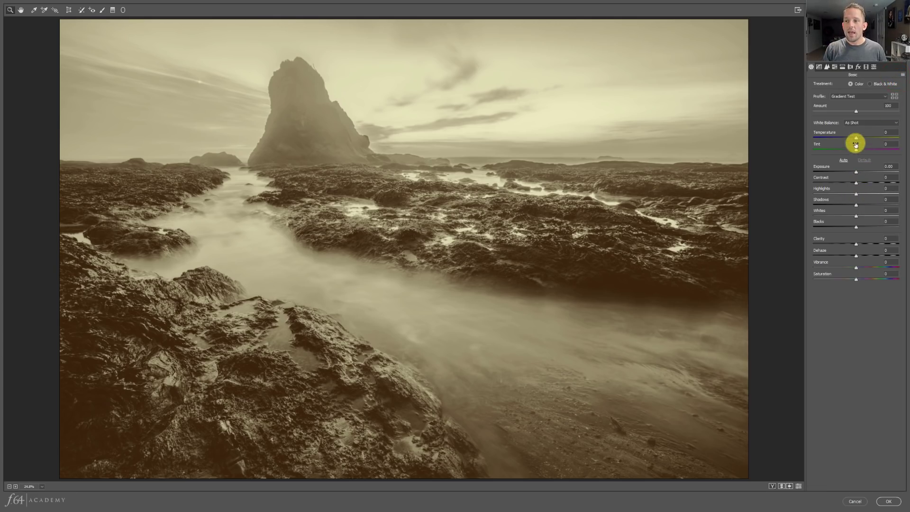
pyautogui.moveTo(858, 138)
pyautogui.mouseDown()
pyautogui.moveTo(888, 136)
pyautogui.moveTo(820, 135)
pyautogui.moveTo(899, 134)
pyautogui.moveTo(833, 138)
pyautogui.moveTo(883, 136)
pyautogui.moveTo(849, 136)
pyautogui.moveTo(880, 133)
pyautogui.moveTo(863, 133)
pyautogui.mouseUp()
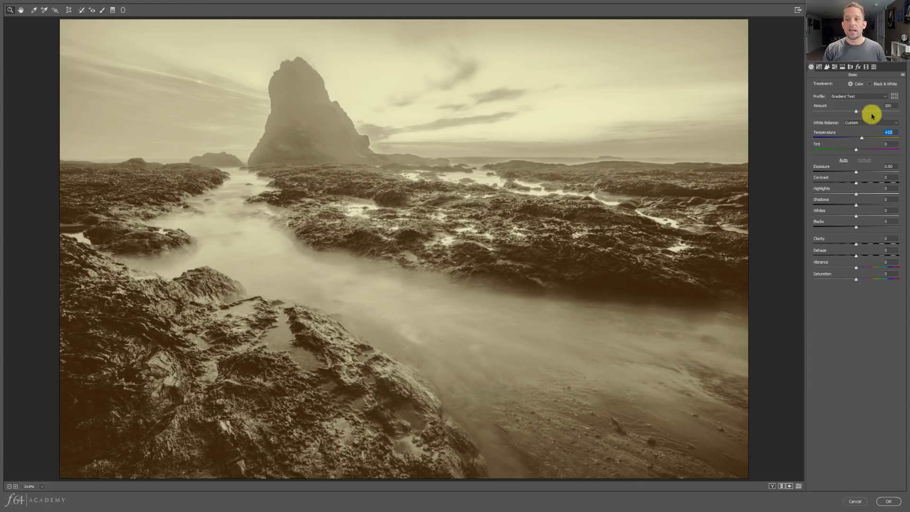
pyautogui.moveTo(856, 183); pyautogui.dragTo(866, 203)
pyautogui.moveTo(856, 172); pyautogui.dragTo(852, 172)
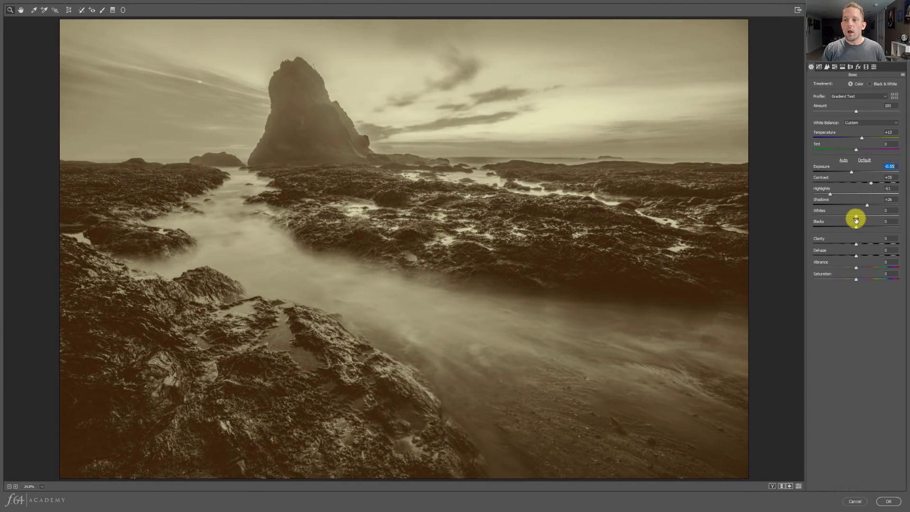
pyautogui.moveTo(857, 216); pyautogui.dragTo(867, 216)
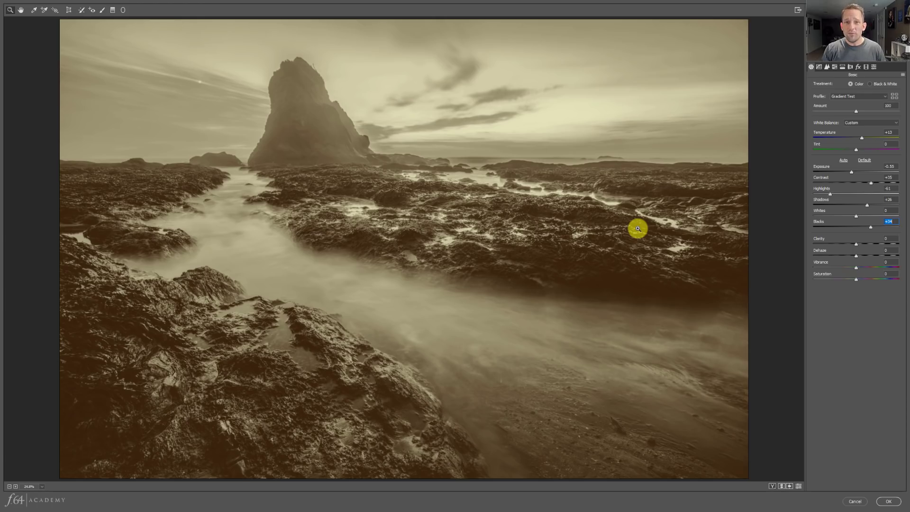
# Step: Place an Adjustment Brush dab beside the sea stack's base with temperature about +90 and tint +100, and discard the Camera Raw edits
pyautogui.click(102, 10)
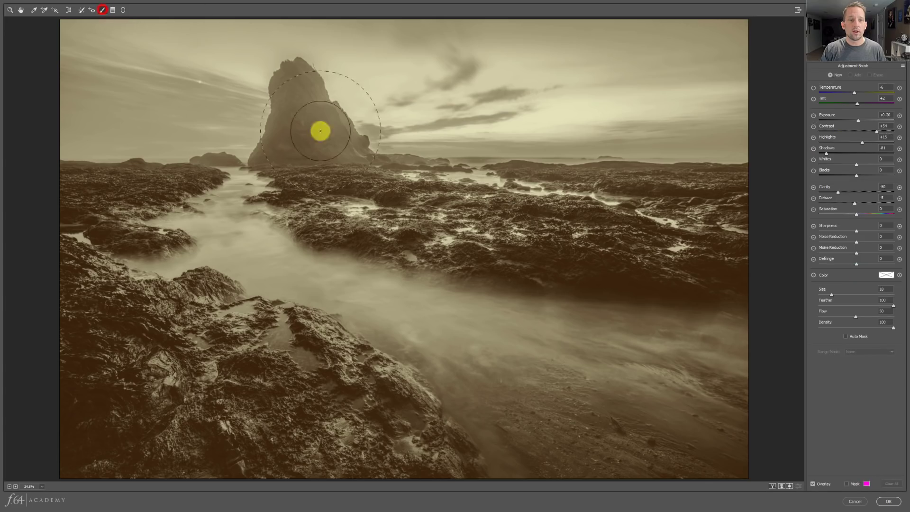
pyautogui.click(398, 147)
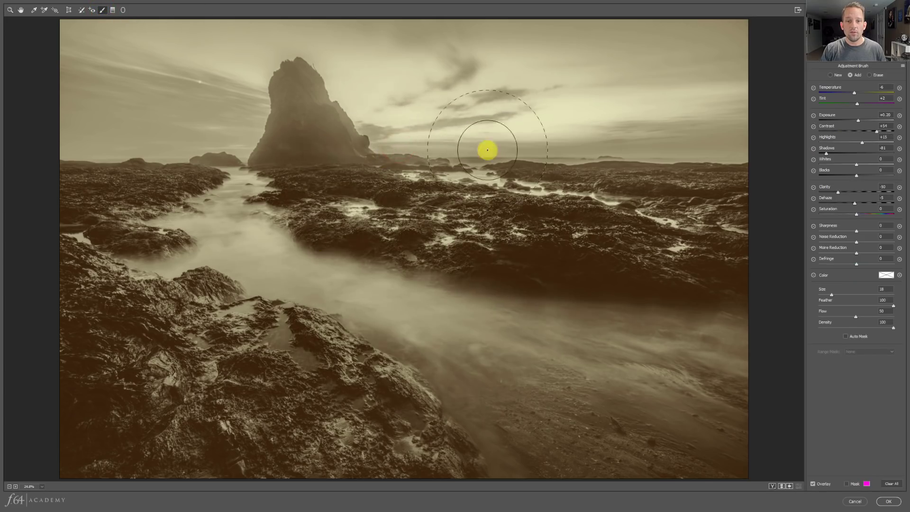
pyautogui.moveTo(853, 104); pyautogui.dragTo(889, 83)
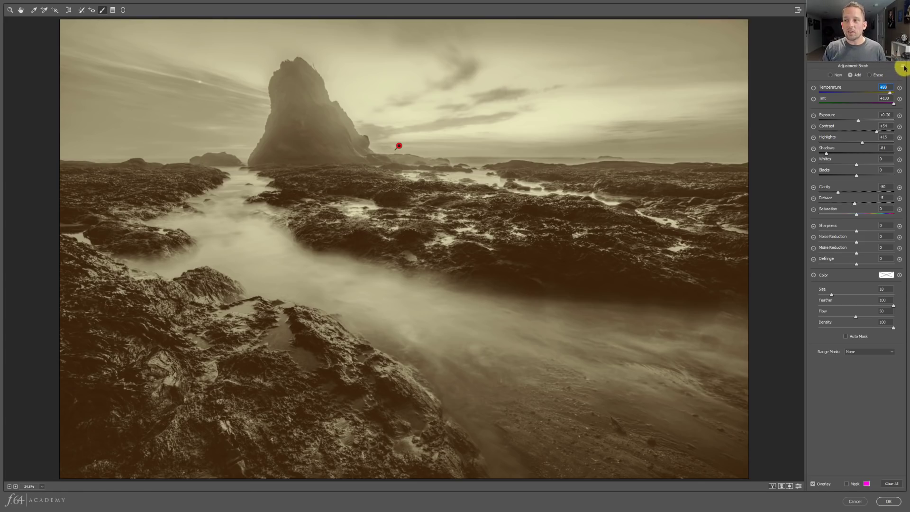
pyautogui.click(904, 68)
pyautogui.click(904, 68)
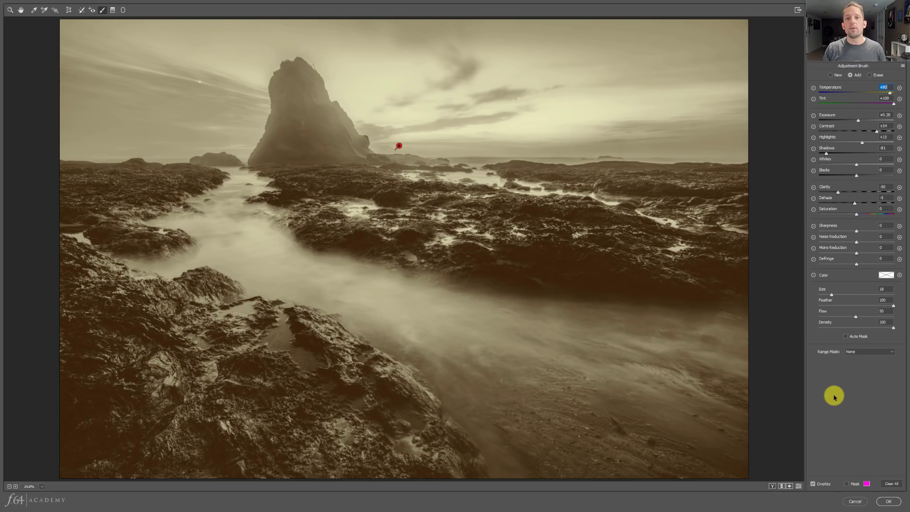
pyautogui.click(861, 505)
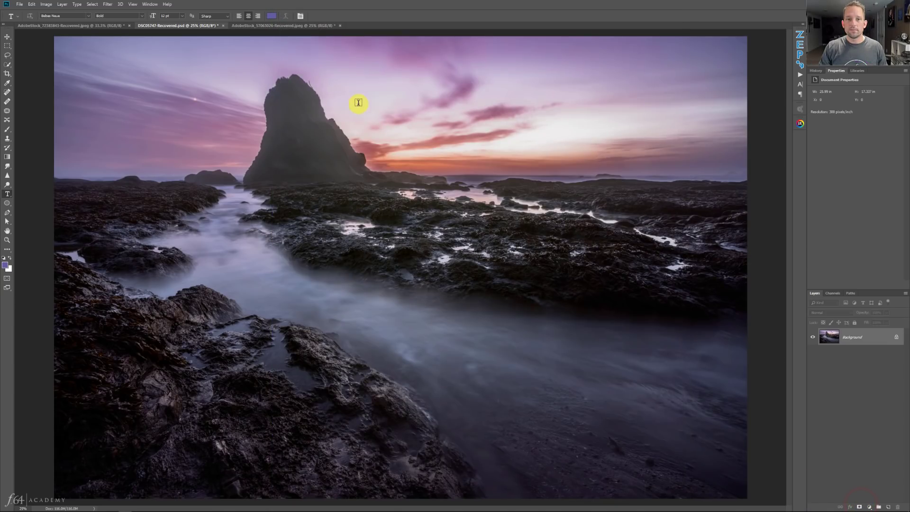
# Step: Open the portrait of the blonde woman in the Camera Raw Filter and apply the Gradient Test user profile
pyautogui.click(258, 25)
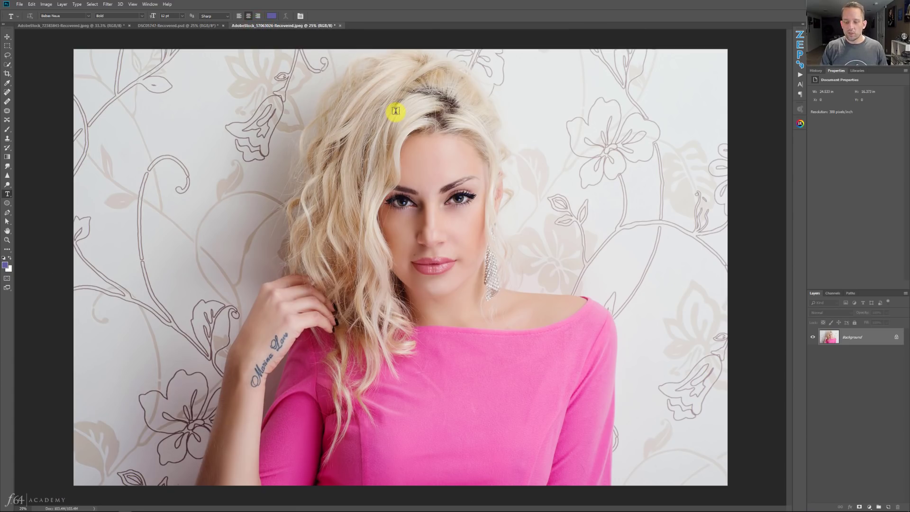
pyautogui.hotkey('ctrl', 'shift', 'a')
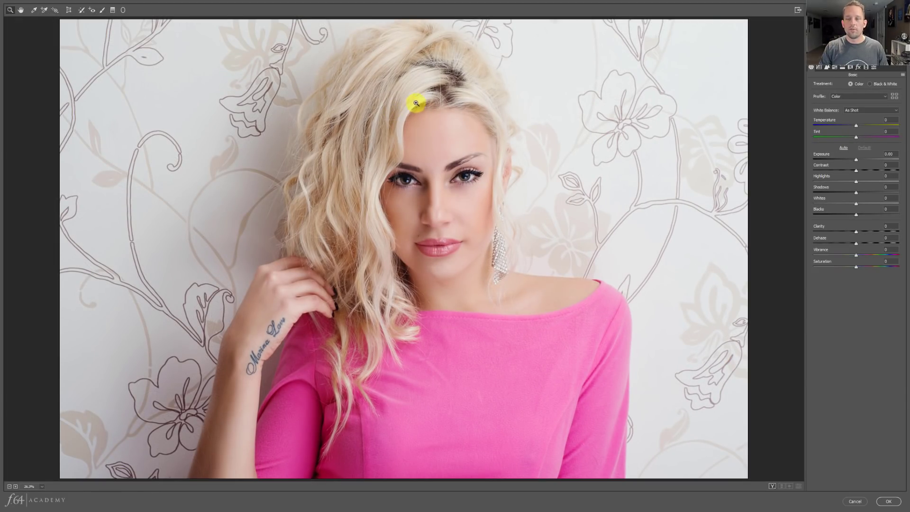
pyautogui.click(894, 96)
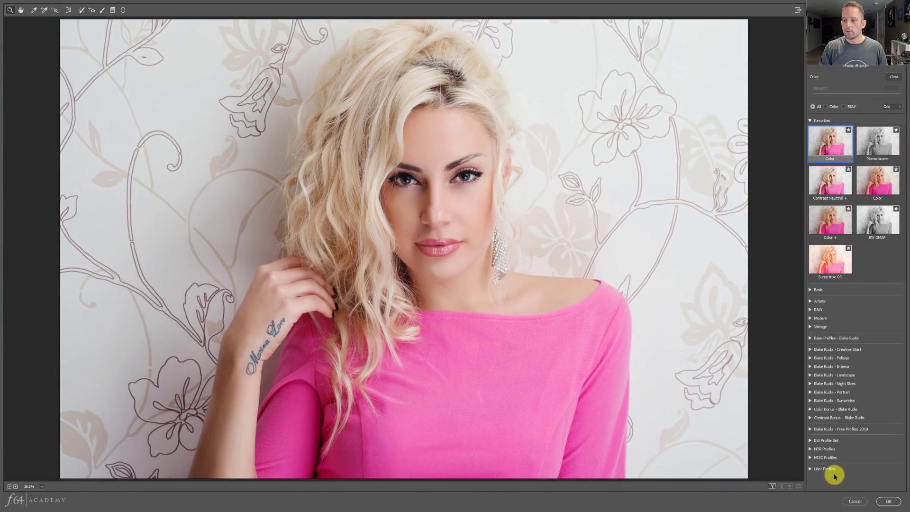
pyautogui.click(831, 468)
pyautogui.scroll(-1, 854, 392)
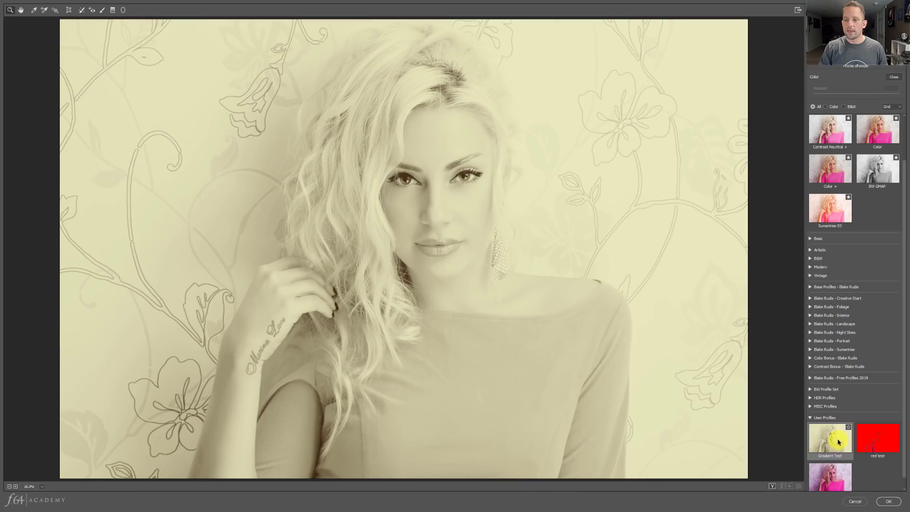
pyautogui.click(837, 441)
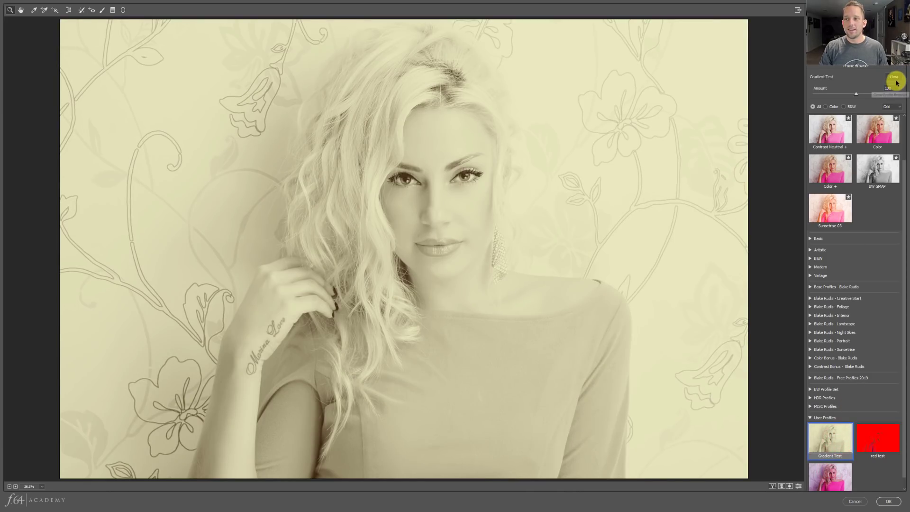
# Step: Adjust the portrait's basic tones: exposure -2.30, contrast +41, highlights +69, shadows -70 and whites +73
pyautogui.click(895, 81)
pyautogui.moveTo(855, 174); pyautogui.dragTo(873, 179)
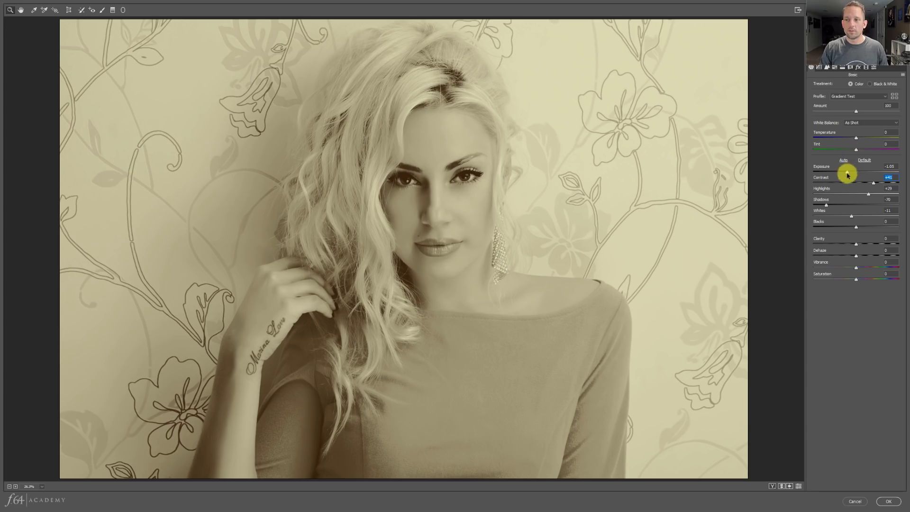
pyautogui.moveTo(848, 172); pyautogui.dragTo(887, 214)
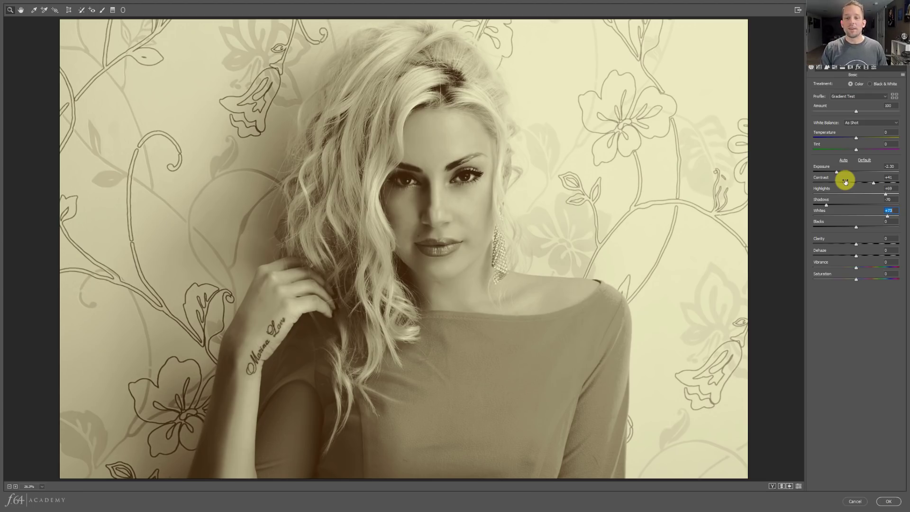
# Step: Switch the portrait back to the Color profile to compare the adjustments, and discard the Camera Raw edits
pyautogui.click(857, 96)
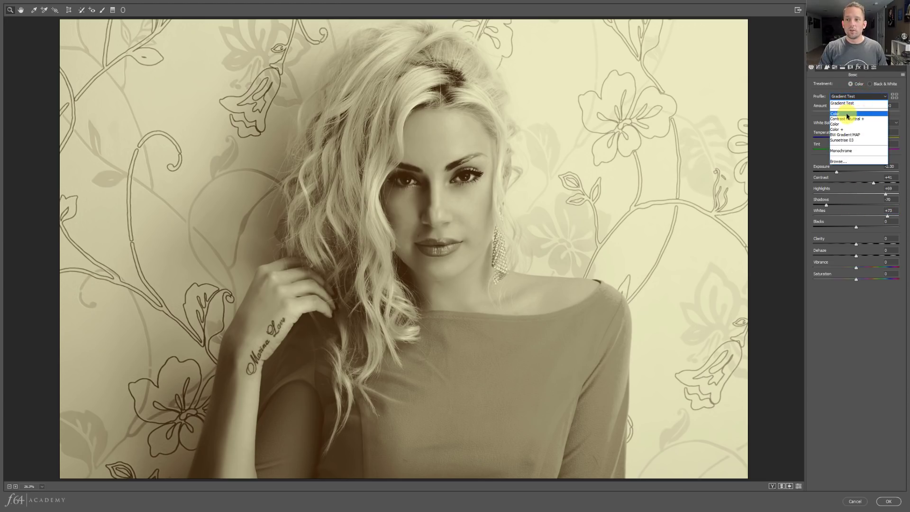
pyautogui.click(847, 114)
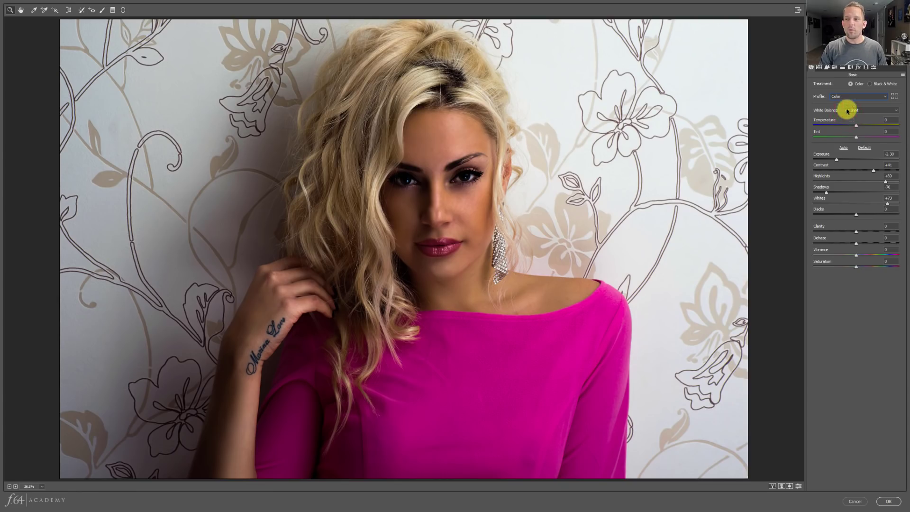
pyautogui.click(846, 97)
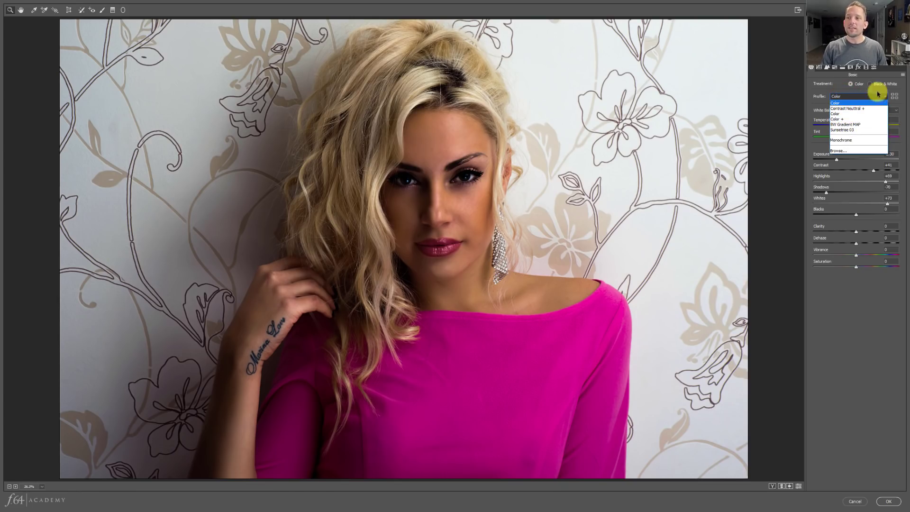
pyautogui.click(894, 98)
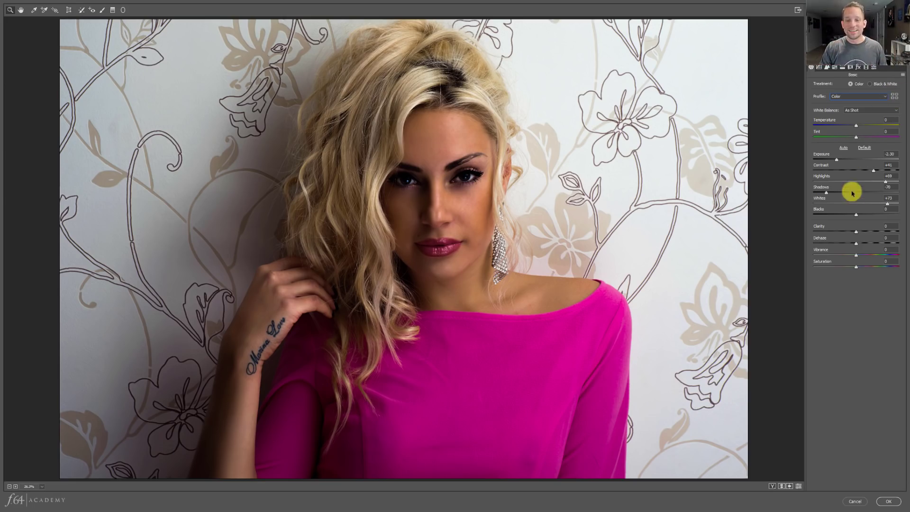
pyautogui.click(855, 501)
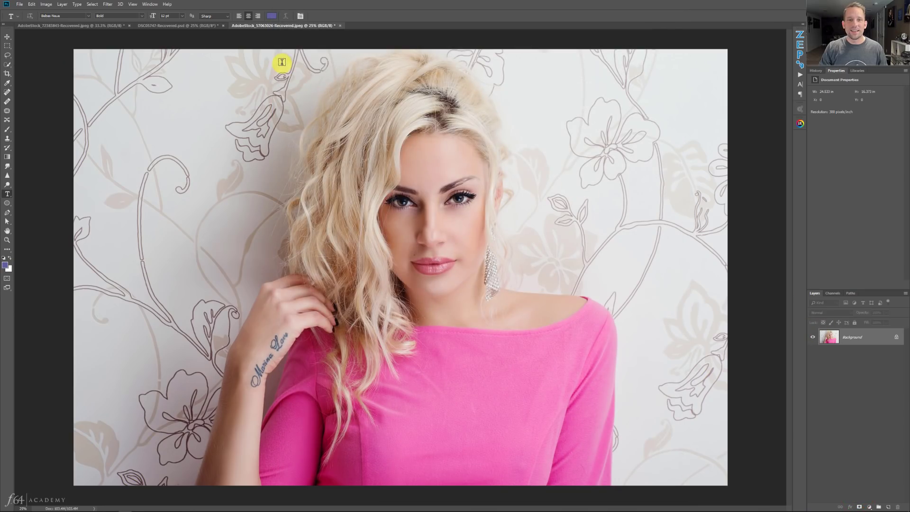
# Step: Return to the seascape document and add a Solid Color fill layer in pure red, ff0000
pyautogui.click(180, 25)
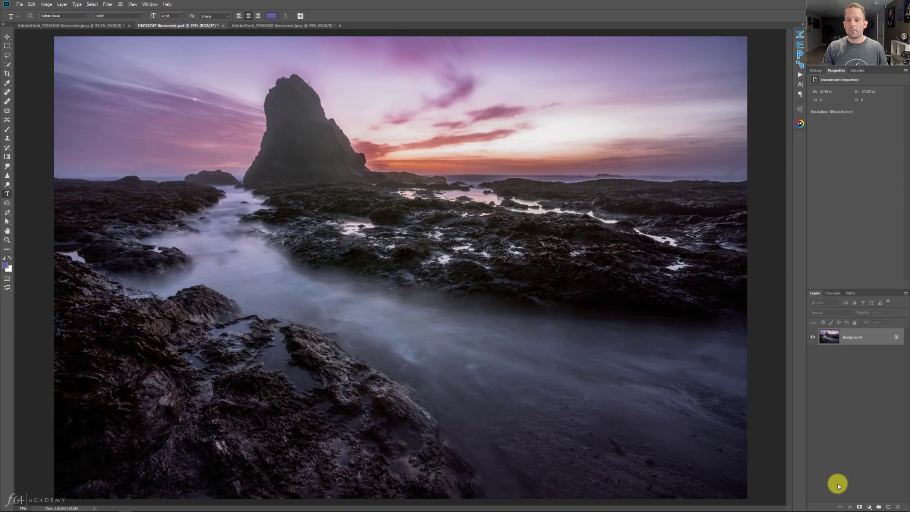
pyautogui.click(869, 506)
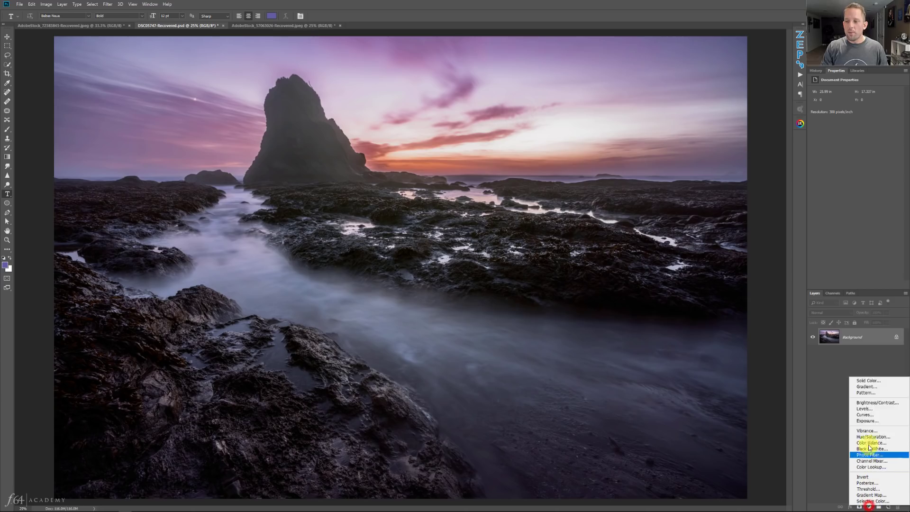
pyautogui.click(875, 380)
pyautogui.moveTo(675, 235); pyautogui.dragTo(708, 178)
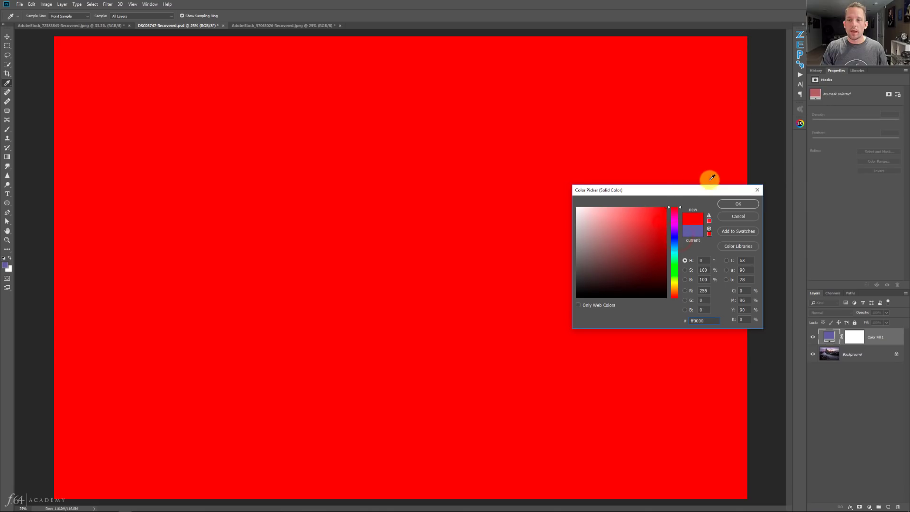
pyautogui.click(743, 203)
pyautogui.press('t')
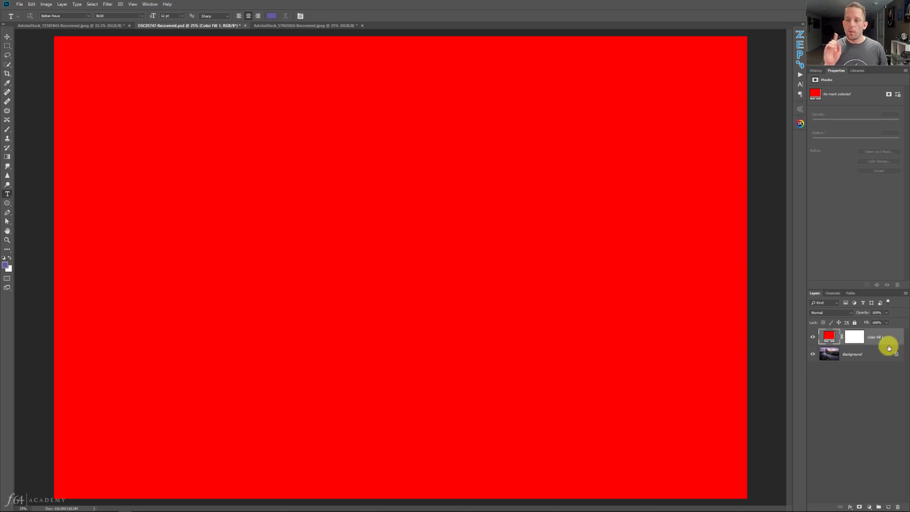
# Step: Blend the red fill layer into the seascape by splitting the Underlying Layer's dark slider in Blend If so the shadows show through
pyautogui.click(812, 337)
pyautogui.click(812, 336)
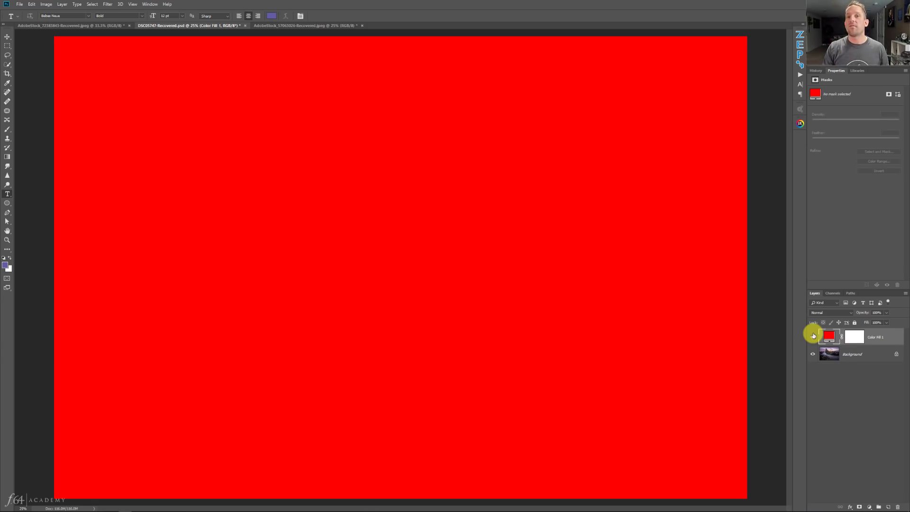
pyautogui.doubleClick(890, 337)
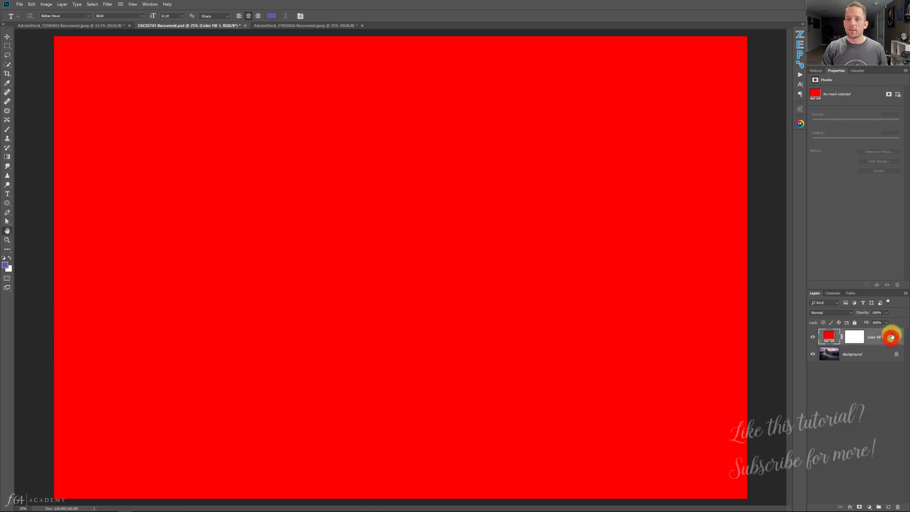
pyautogui.moveTo(662, 275); pyautogui.dragTo(688, 276)
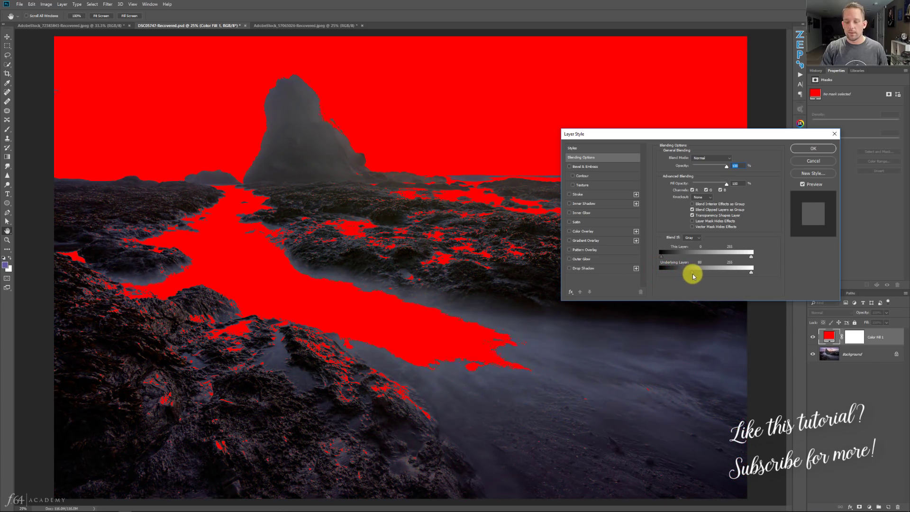
pyautogui.moveTo(684, 269); pyautogui.dragTo(716, 274)
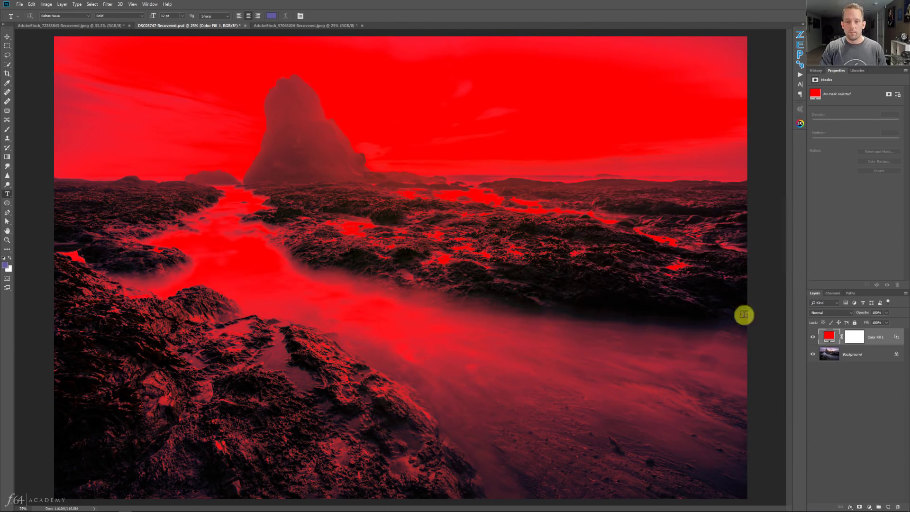
pyautogui.press('Return')
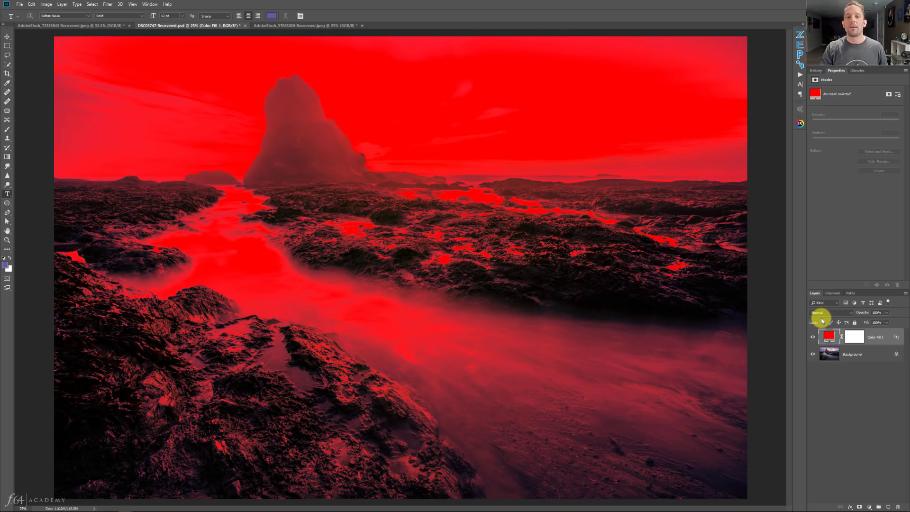
# Step: Copy the blended red fill layer into the portrait document to compare its effect, and return to the seascape
pyautogui.click(278, 25)
pyautogui.moveTo(753, 309); pyautogui.dragTo(753, 308)
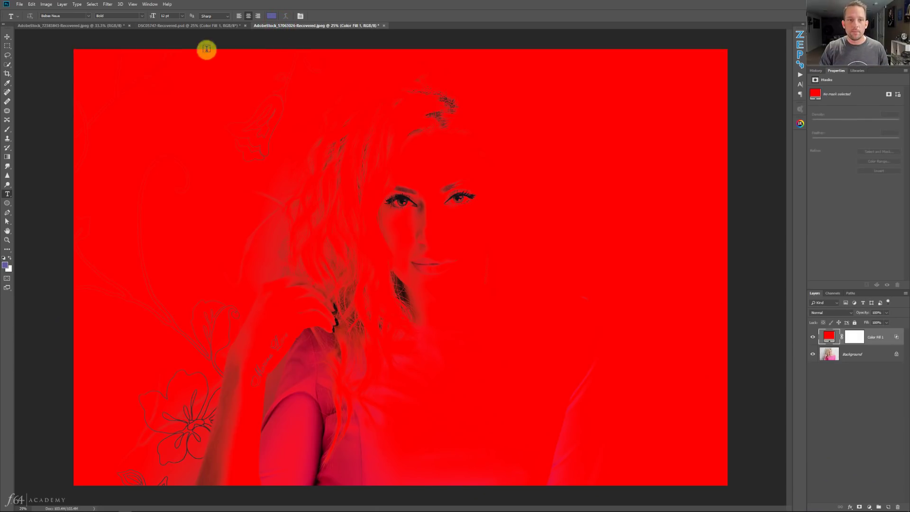
pyautogui.click(206, 25)
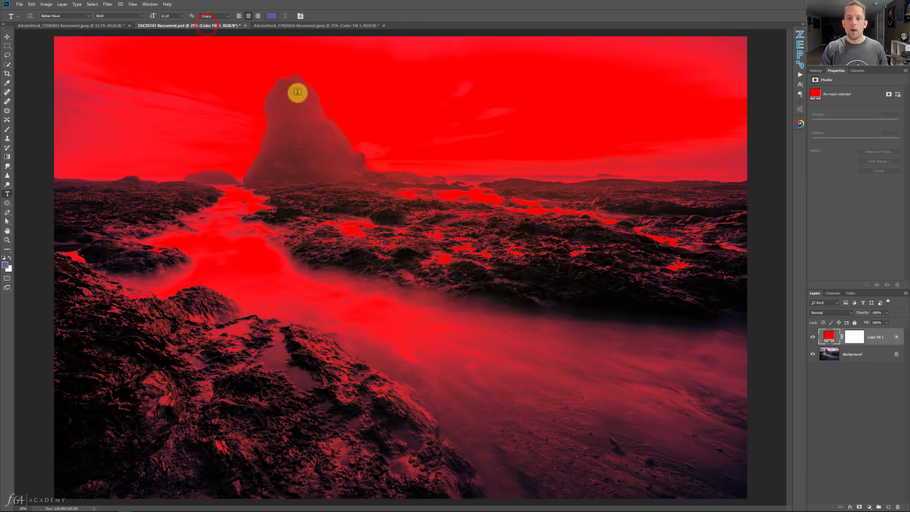
# Step: Export the seascape's color lookup table in CUBE format with the description RED TEST
pyautogui.click(19, 5)
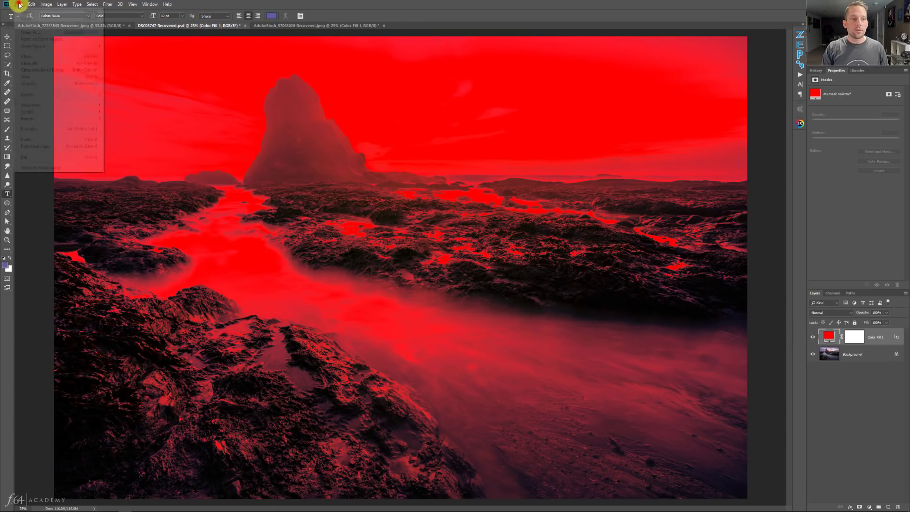
pyautogui.click(27, 94)
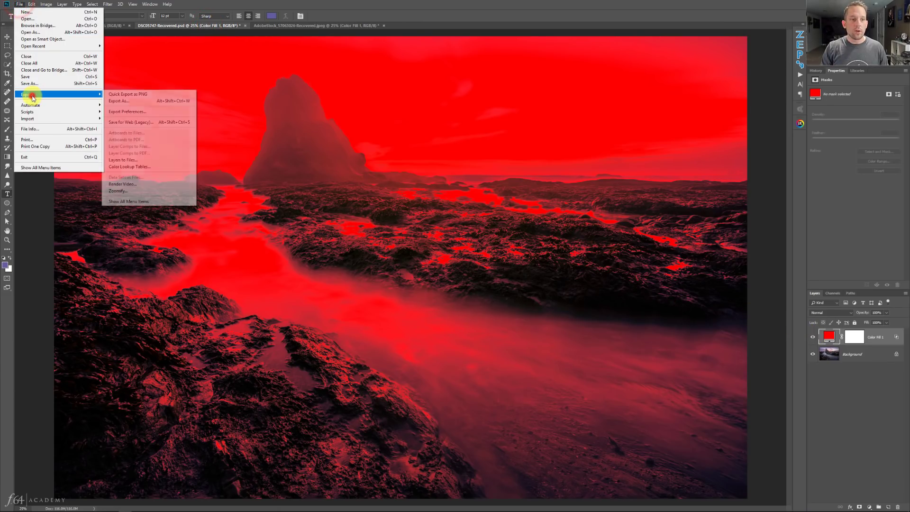
pyautogui.click(133, 166)
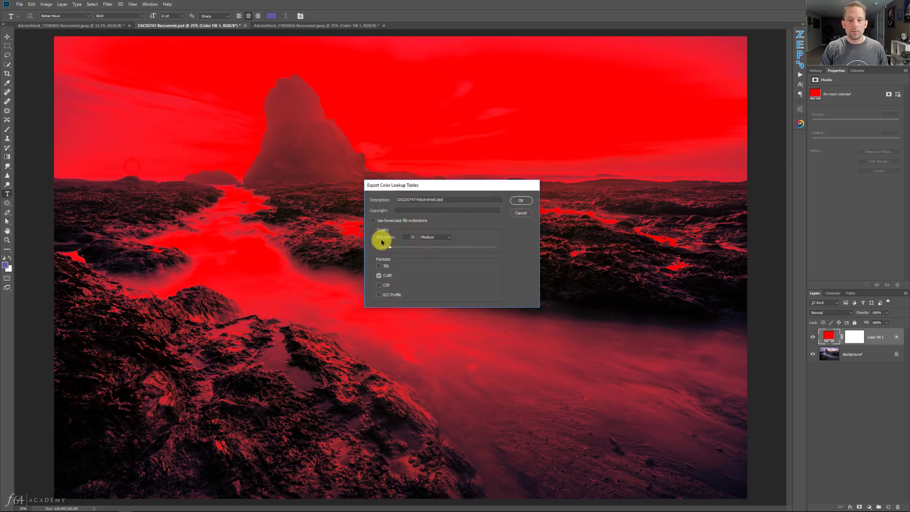
pyautogui.doubleClick(446, 200)
pyautogui.write('RED TEST')
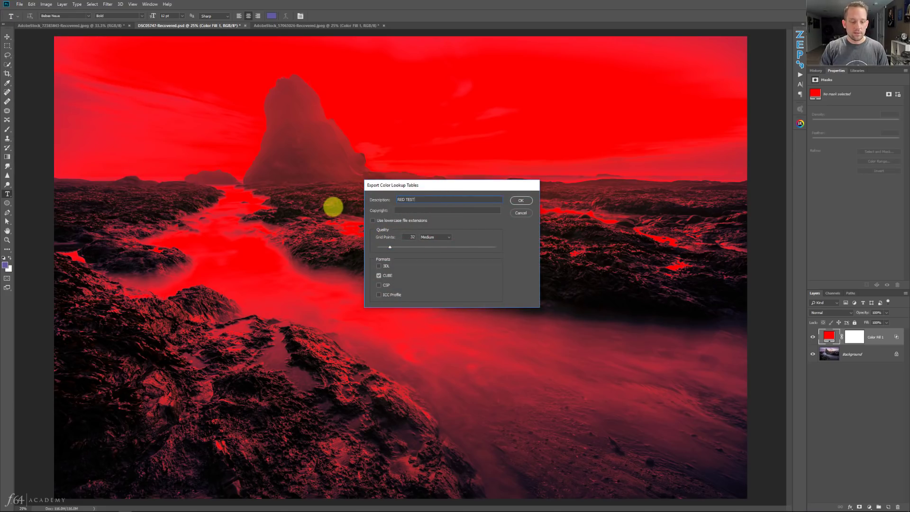
pyautogui.hotkey('ctrl', 'a')
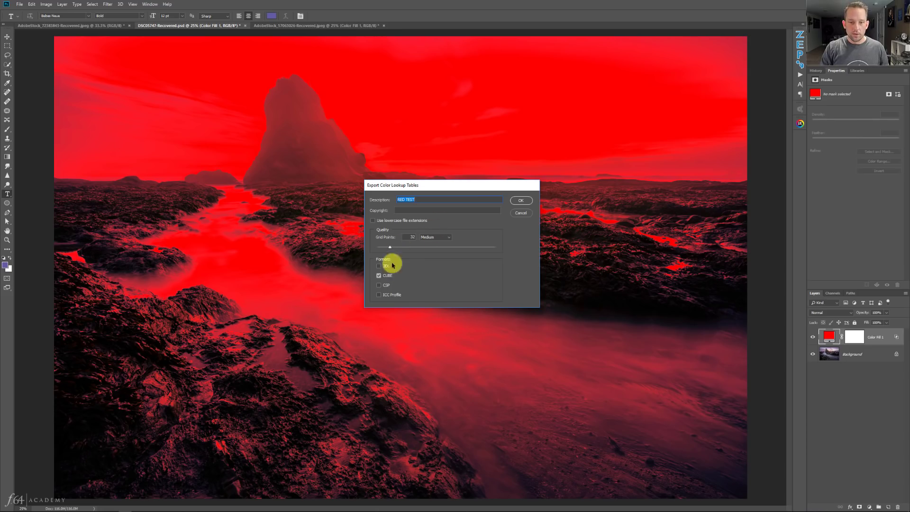
pyautogui.click(527, 199)
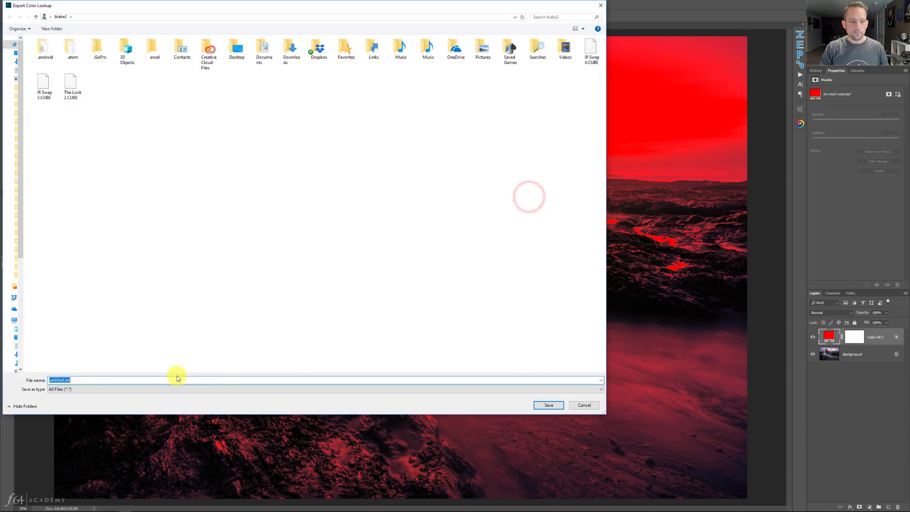
# Step: Name the lookup table file RED TEST and save it in the LUTs Best Practices folder
pyautogui.click(177, 378)
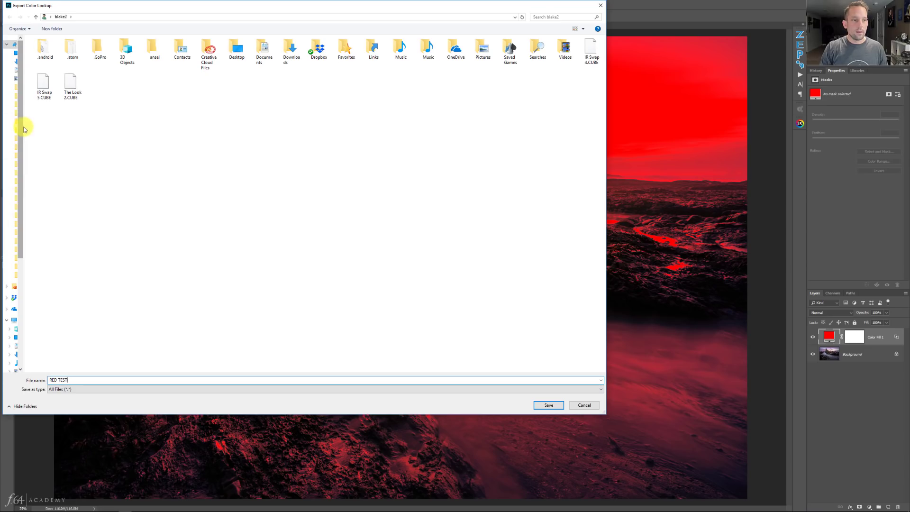
pyautogui.moveTo(23, 128); pyautogui.dragTo(45, 132)
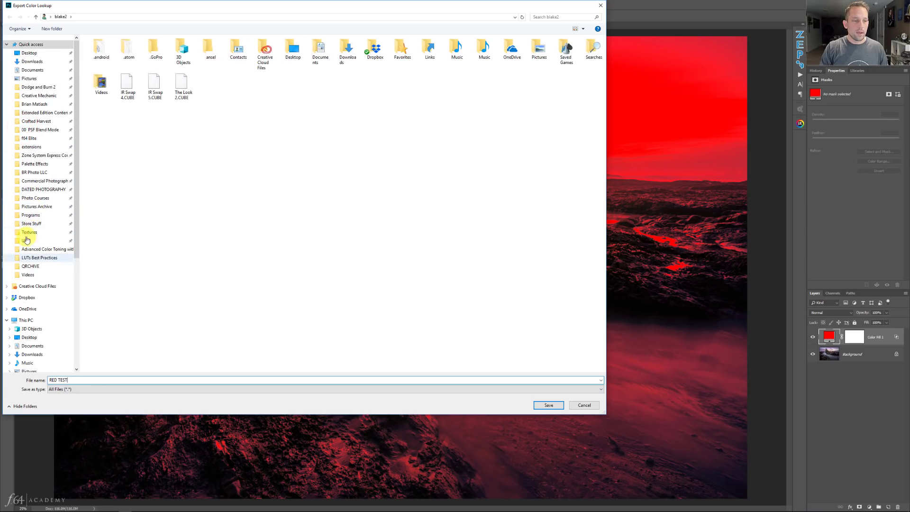
pyautogui.click(37, 261)
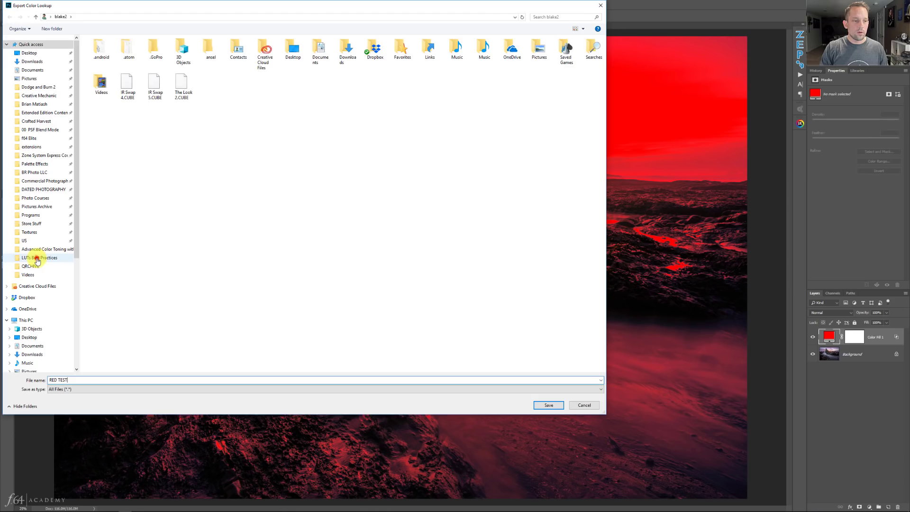
pyautogui.click(162, 201)
pyautogui.click(545, 405)
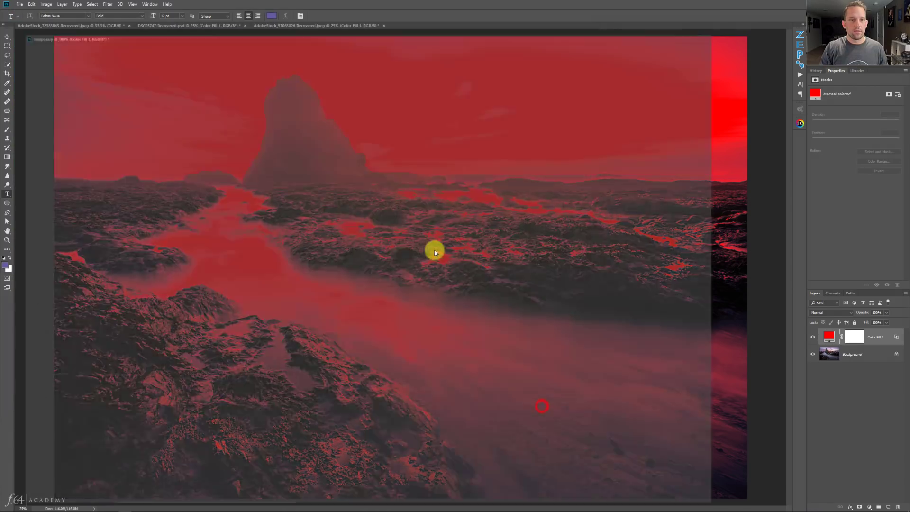
# Step: Hide the red fill layer and open the seascape's Background layer in the Camera Raw Filter
pyautogui.click(826, 333)
pyautogui.click(812, 337)
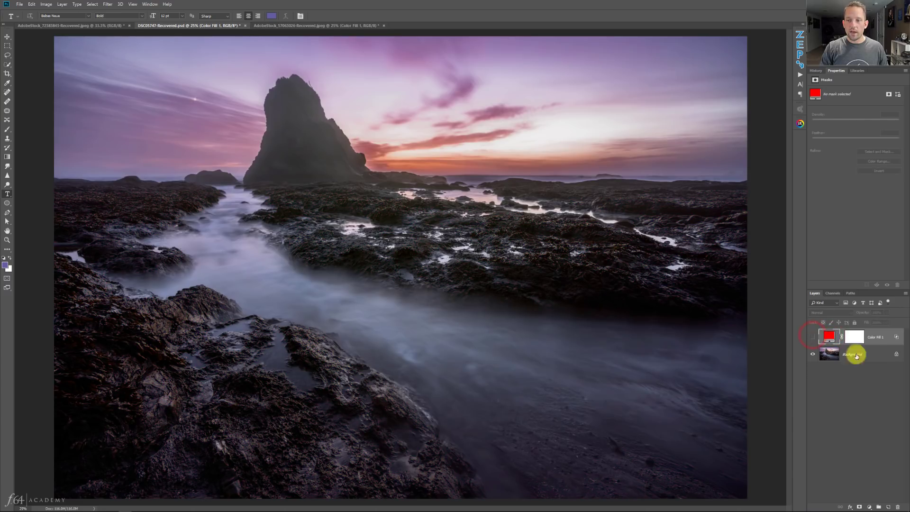
pyautogui.click(874, 358)
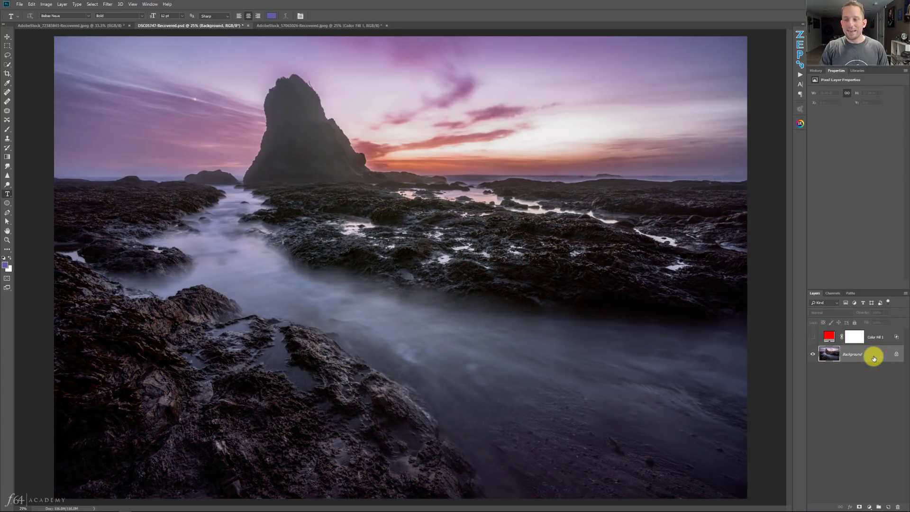
pyautogui.hotkey('ctrl', 'shift', 'a')
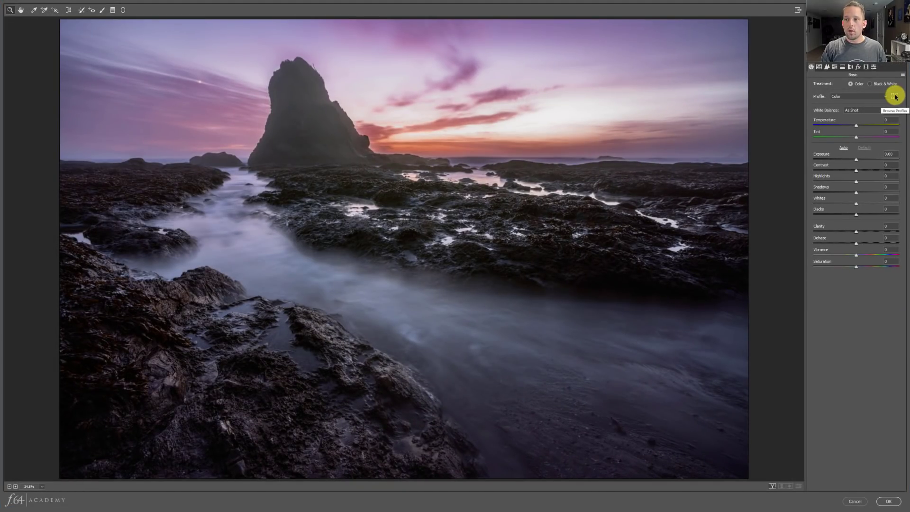
# Step: Start a new Camera Raw profile named RED TEST in User Profiles and load RED TEST.CUBE as its color lookup table
pyautogui.click(875, 67)
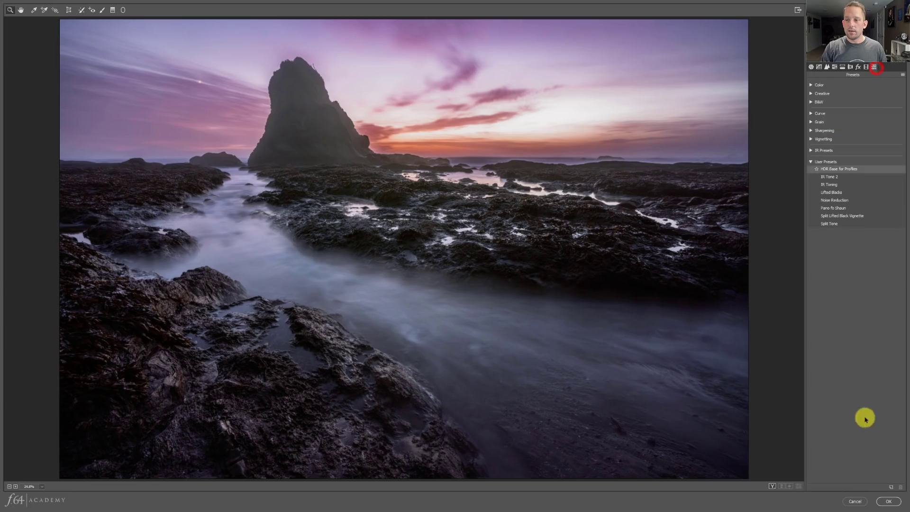
pyautogui.keyDown('alt'); pyautogui.click(890, 488); pyautogui.keyUp('alt')
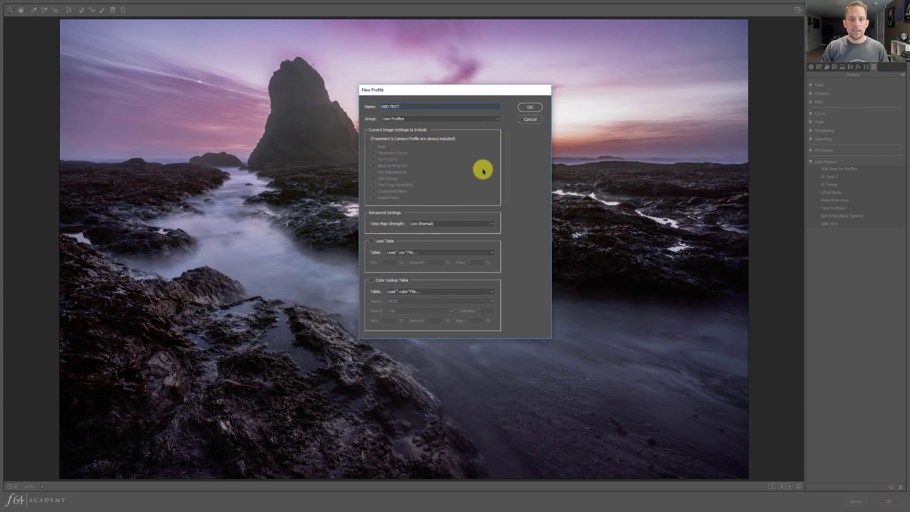
pyautogui.click(388, 281)
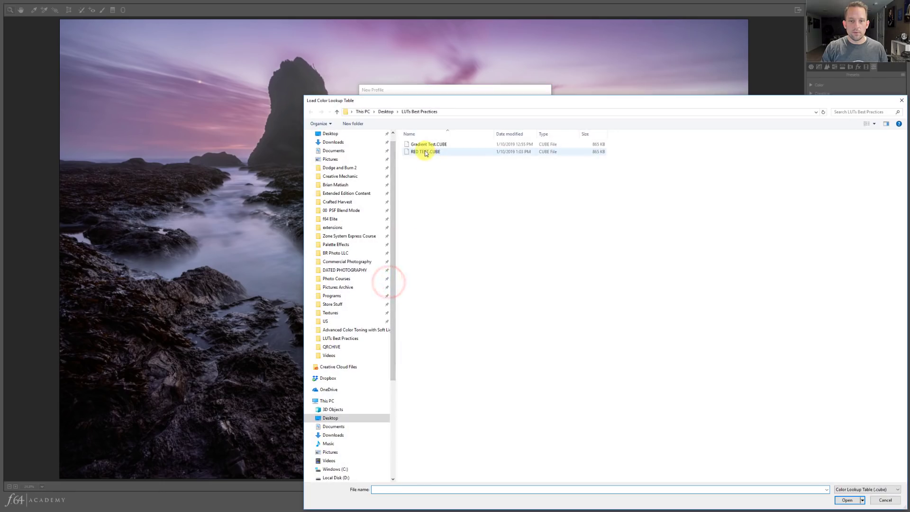
pyautogui.doubleClick(425, 151)
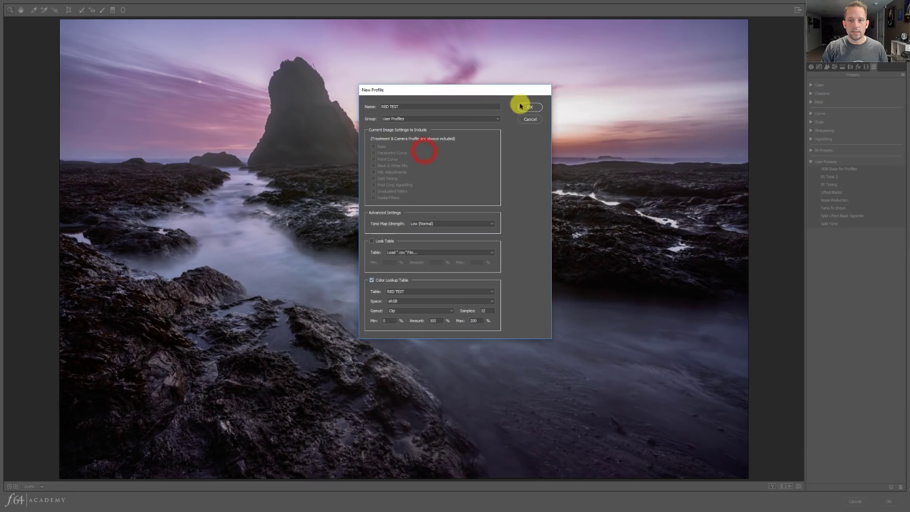
# Step: Limit the color lookup table's amount to a minimum of 0% and a maximum of 150%, and create the profile
pyautogui.doubleClick(387, 320)
pyautogui.write('50')
pyautogui.doubleClick(474, 320)
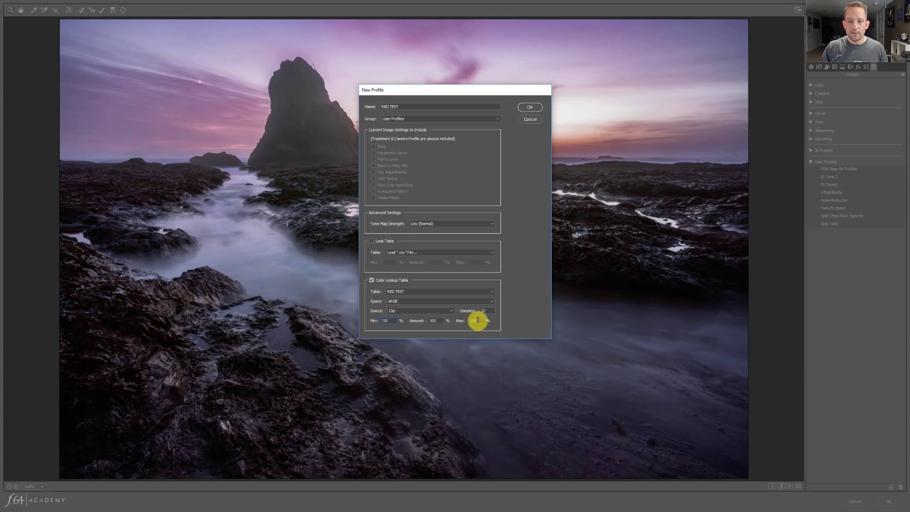
pyautogui.write('150')
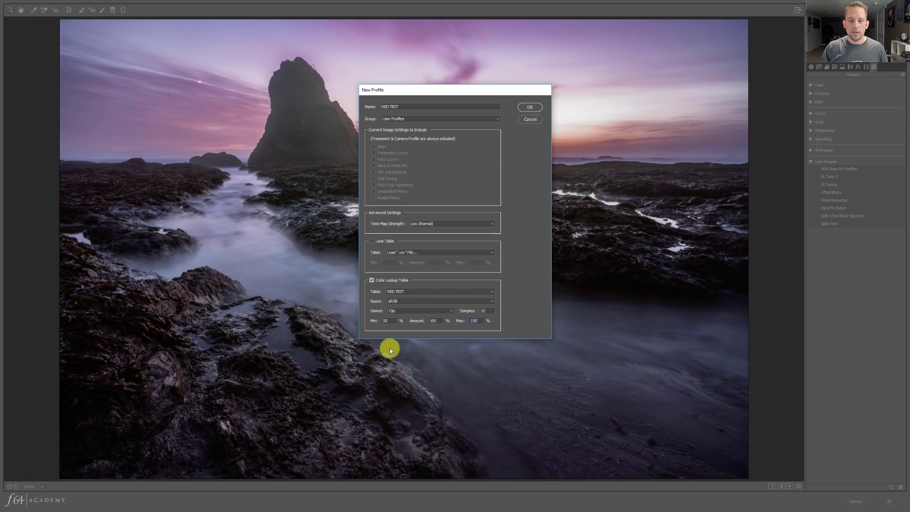
pyautogui.doubleClick(386, 320)
pyautogui.write('0')
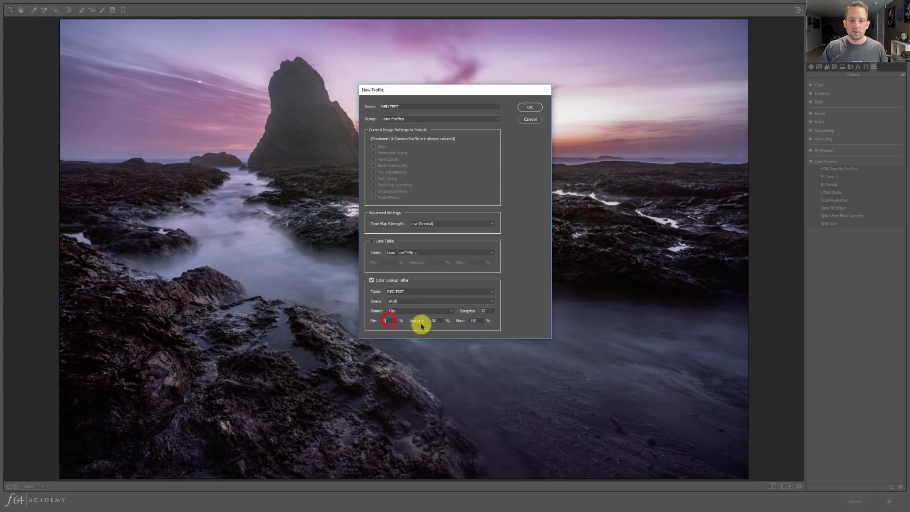
pyautogui.click(530, 108)
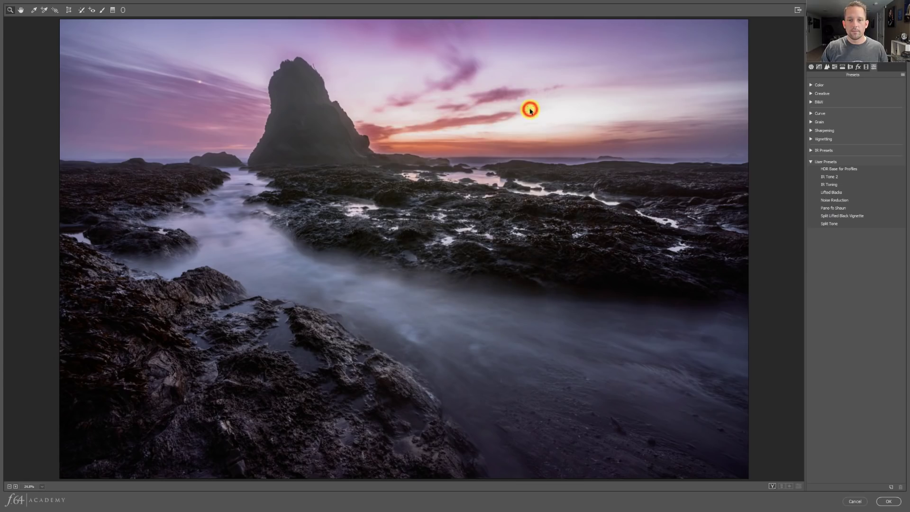
# Step: Browse the User Profiles and apply the lowercase "red test" profile to the seascape
pyautogui.click(811, 67)
pyautogui.click(894, 96)
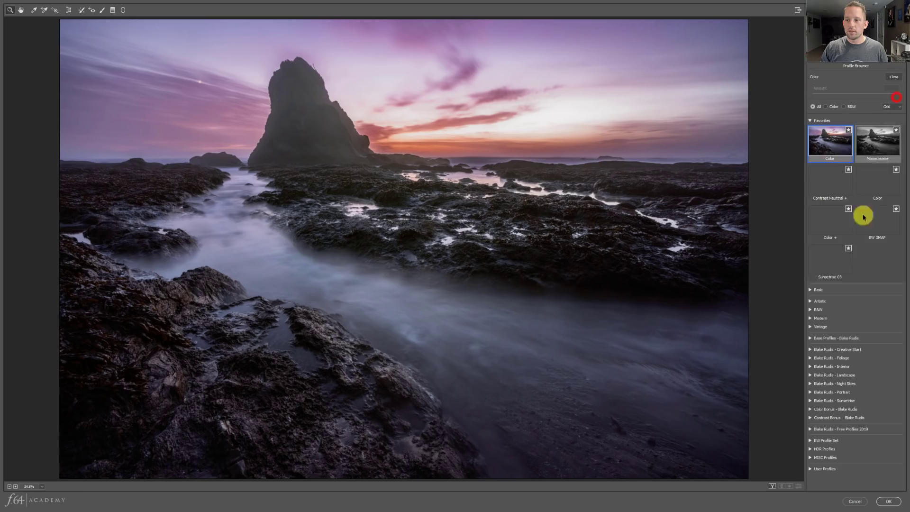
pyautogui.click(831, 472)
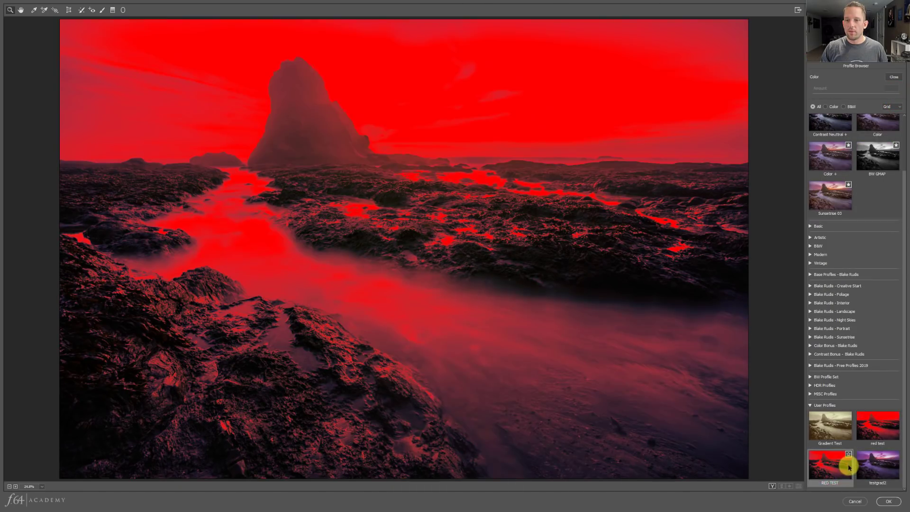
pyautogui.click(876, 425)
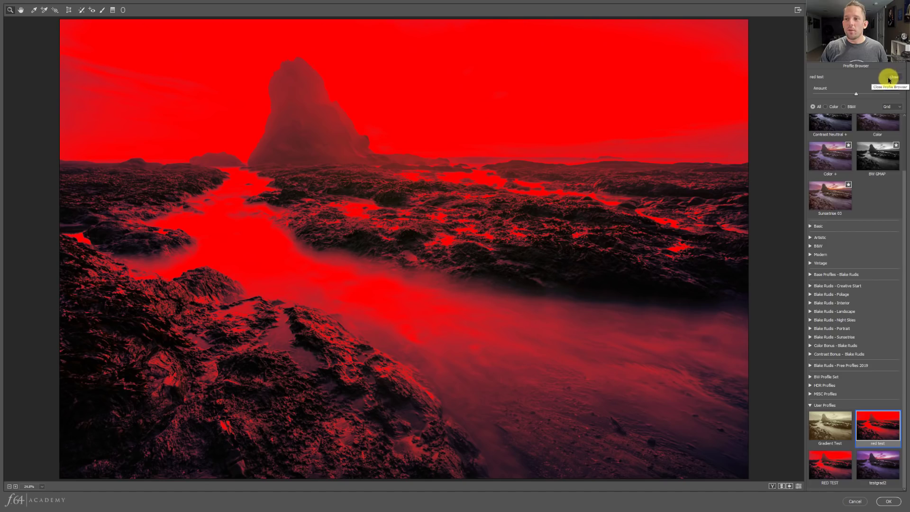
pyautogui.click(892, 77)
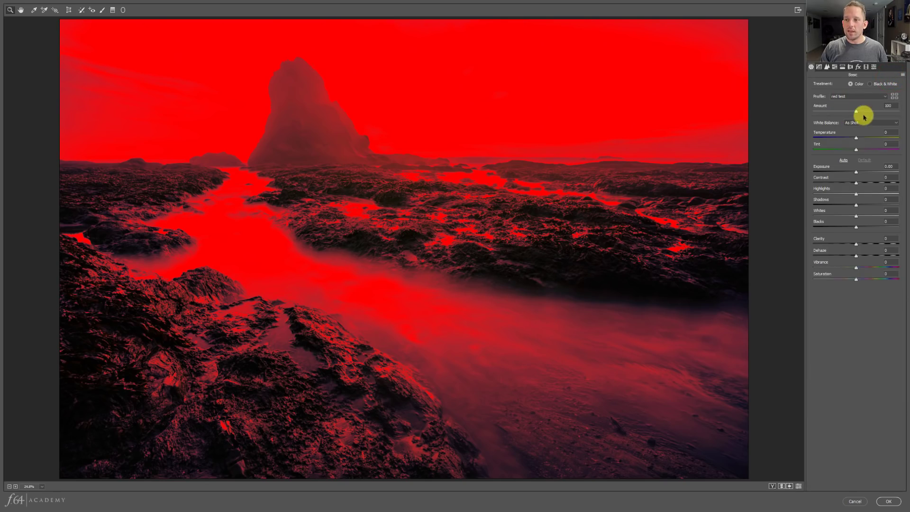
# Step: Lower the profile's amount to 0 to compare with the original, and set it to 50
pyautogui.moveTo(856, 111); pyautogui.dragTo(801, 105)
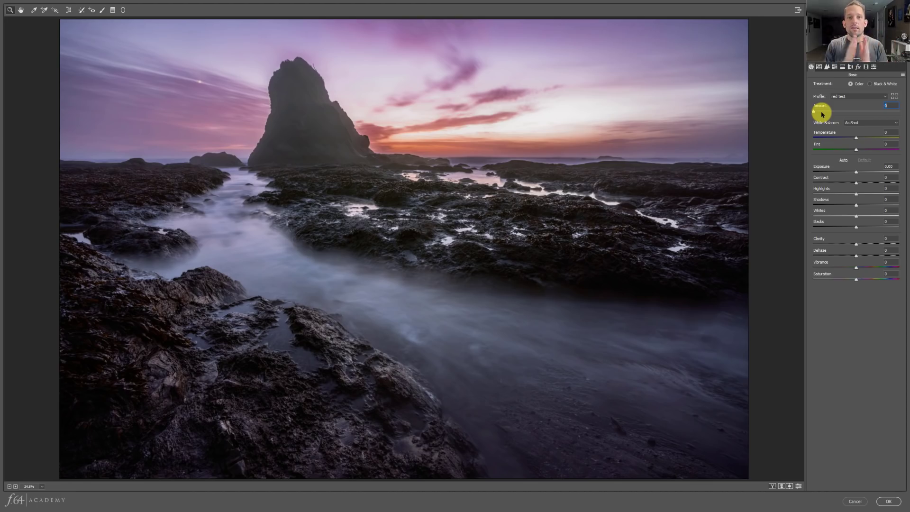
pyautogui.moveTo(822, 114); pyautogui.dragTo(837, 112)
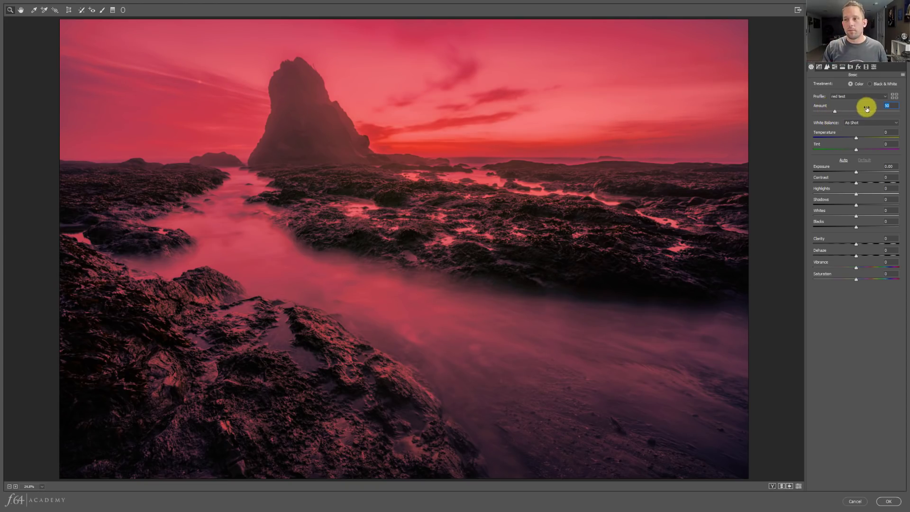
pyautogui.click(887, 105)
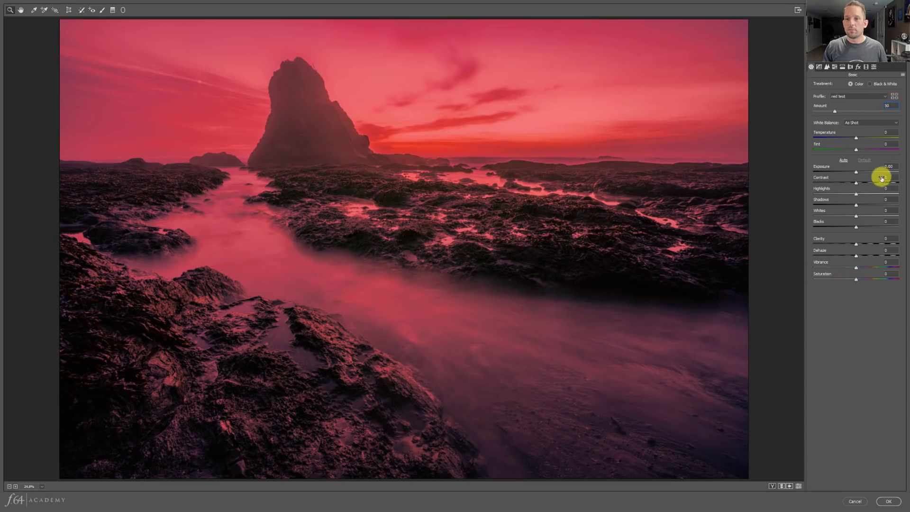
# Step: Set the red test profile's amount to 100
pyautogui.doubleClick(893, 105)
pyautogui.write('000')
pyautogui.press('Return')
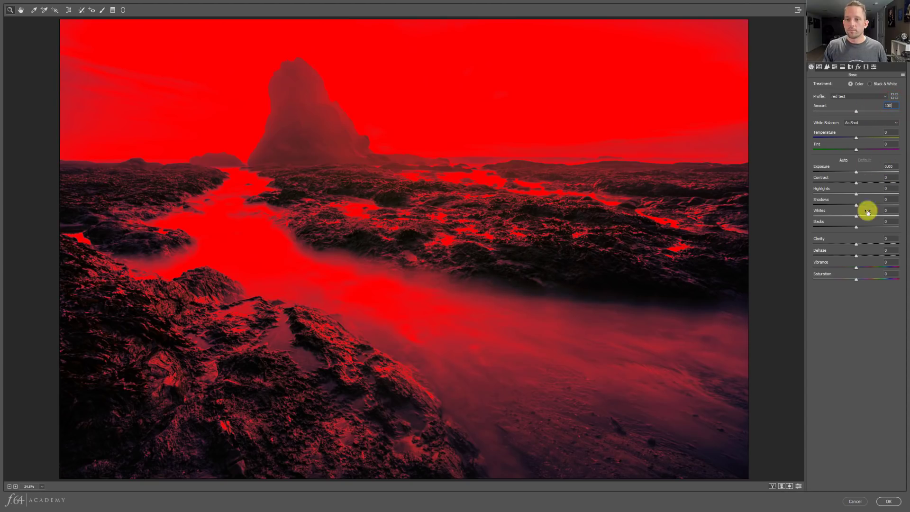
# Step: Test the profile with the exposure lowered to about -2 and raised close to zero, and discard the Camera Raw edit
pyautogui.moveTo(856, 174)
pyautogui.mouseDown()
pyautogui.moveTo(873, 176)
pyautogui.moveTo(842, 167)
pyautogui.mouseUp()
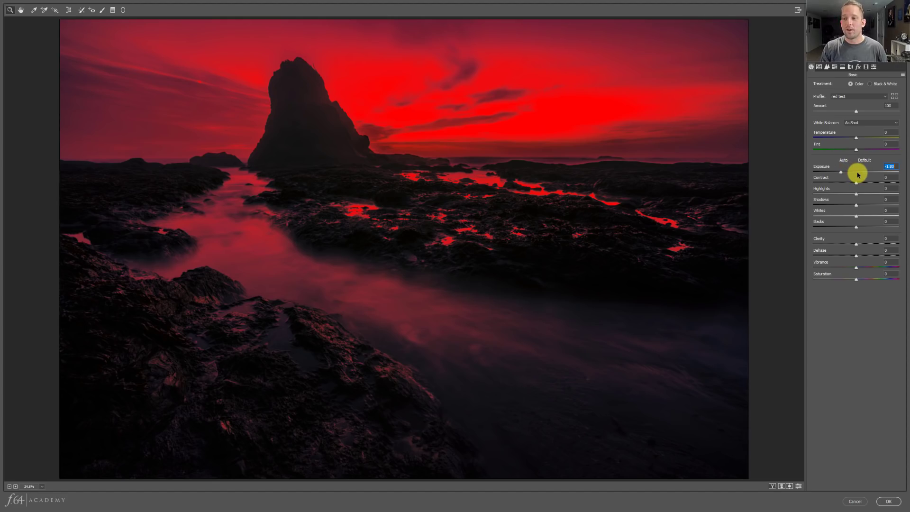
pyautogui.moveTo(839, 174); pyautogui.dragTo(837, 177)
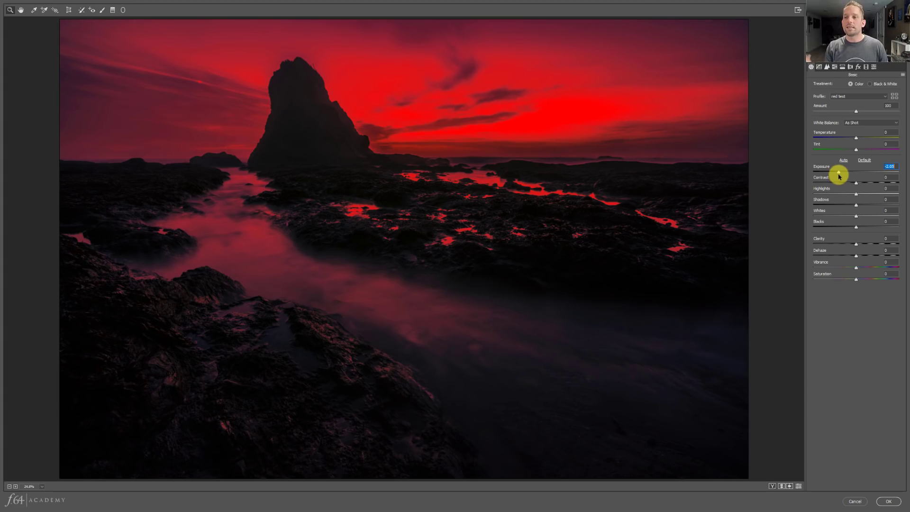
pyautogui.moveTo(841, 175); pyautogui.dragTo(855, 180)
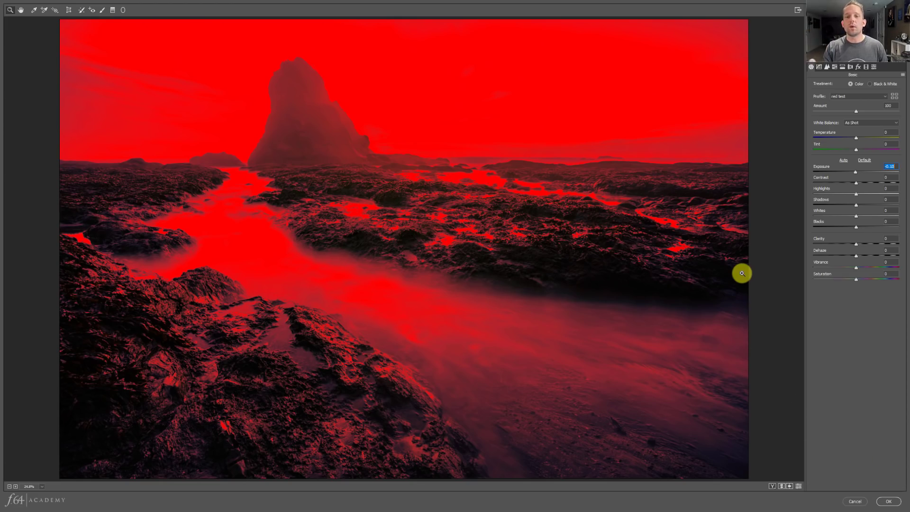
pyautogui.click(856, 503)
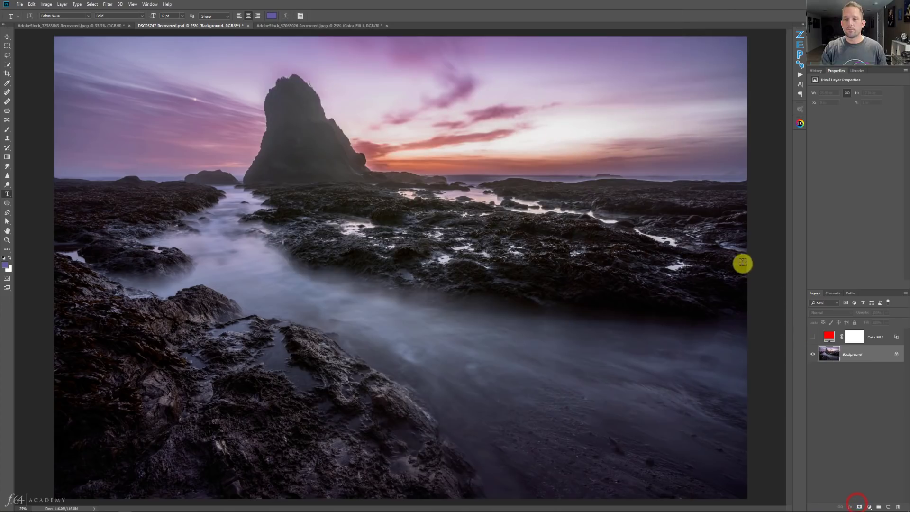
# Step: Show the red Color Fill 1 layer and set it to Soft Light at about 76% opacity
pyautogui.click(812, 336)
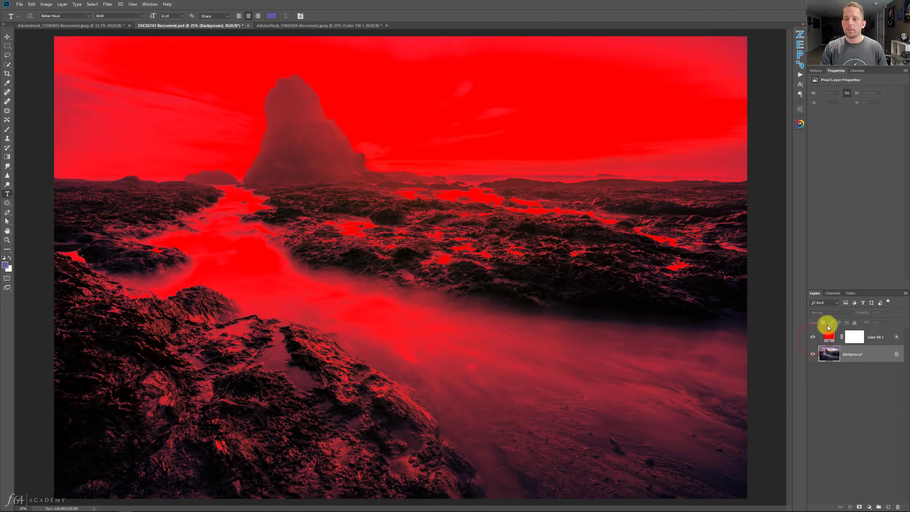
pyautogui.click(827, 336)
pyautogui.click(828, 312)
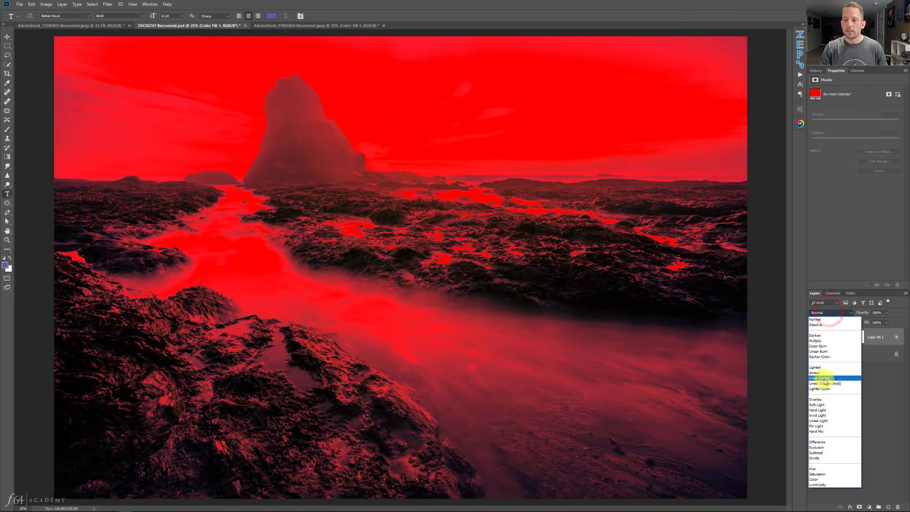
pyautogui.click(820, 400)
pyautogui.moveTo(830, 304); pyautogui.dragTo(829, 312)
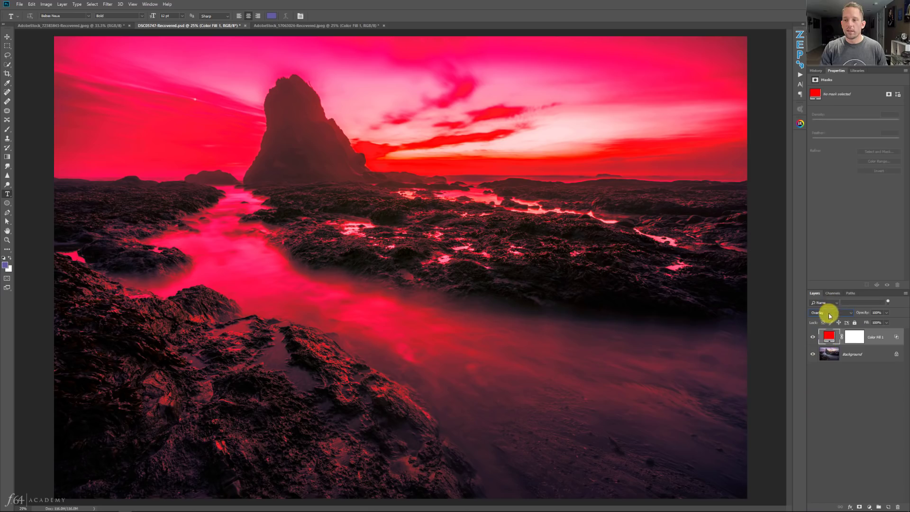
pyautogui.click(833, 317)
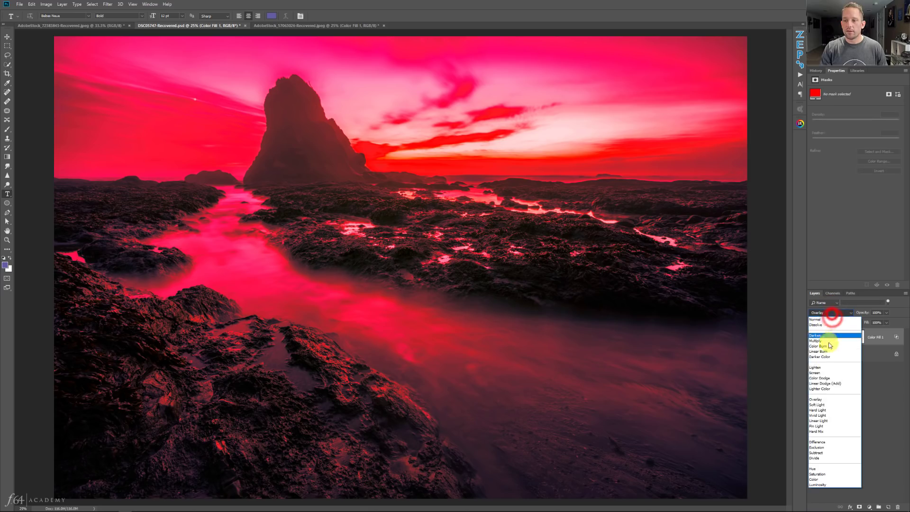
pyautogui.click(825, 403)
pyautogui.click(885, 311)
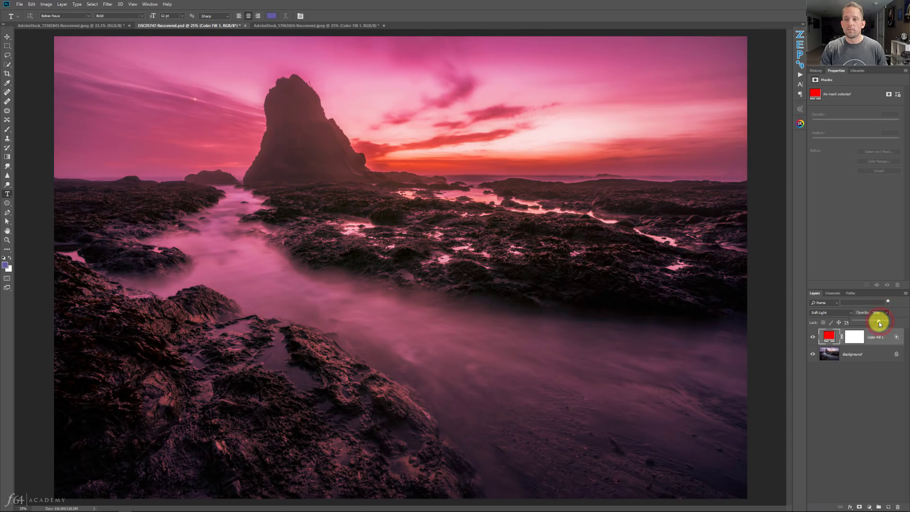
# Step: Change the Color Fill 1 color to purple #7800ff and compare the image with and without the layer
pyautogui.doubleClick(827, 337)
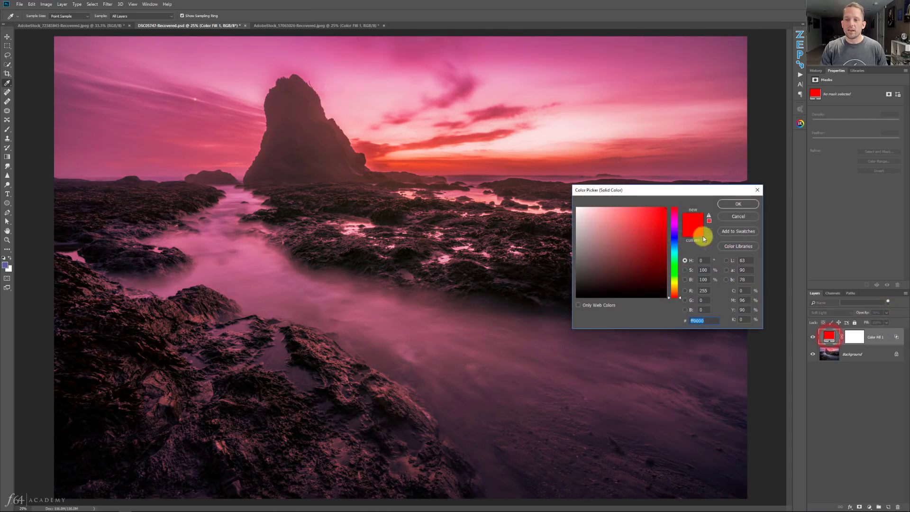
pyautogui.moveTo(676, 234); pyautogui.dragTo(677, 230)
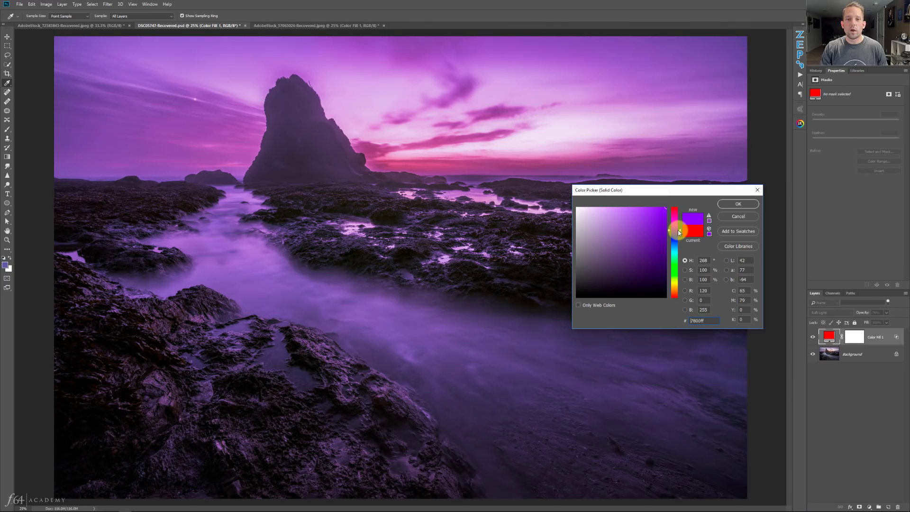
pyautogui.press('Return')
pyautogui.click(813, 337)
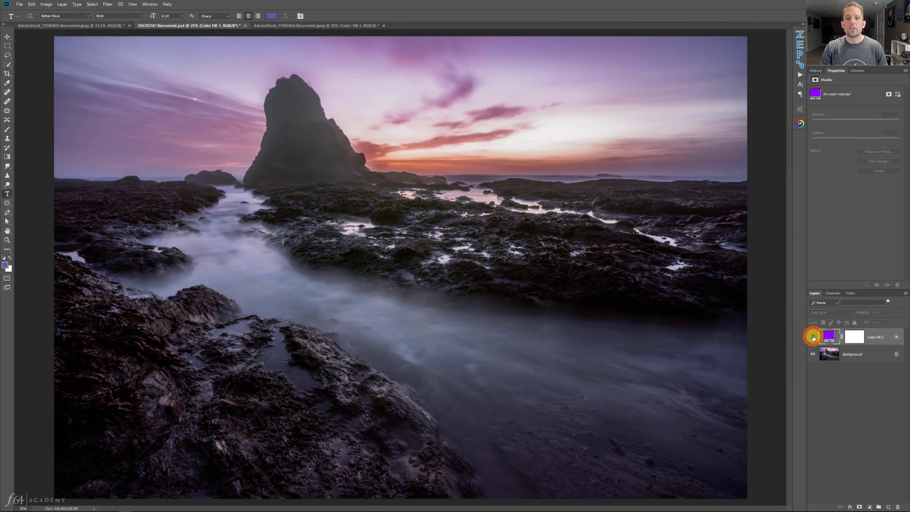
pyautogui.click(813, 337)
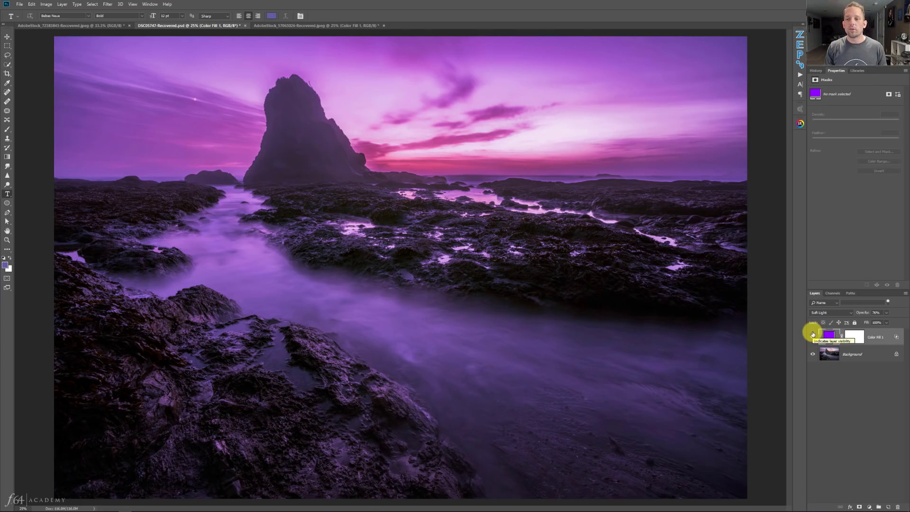
# Step: Split the fill's underlying-layer white Blend If point to fade it from the highlights, and compare the image with and without it
pyautogui.doubleClick(893, 340)
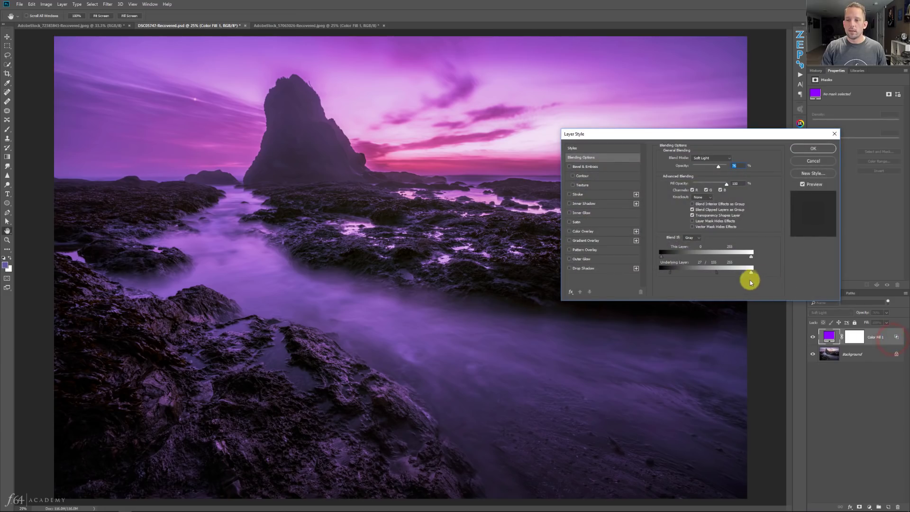
pyautogui.moveTo(752, 272); pyautogui.dragTo(714, 272)
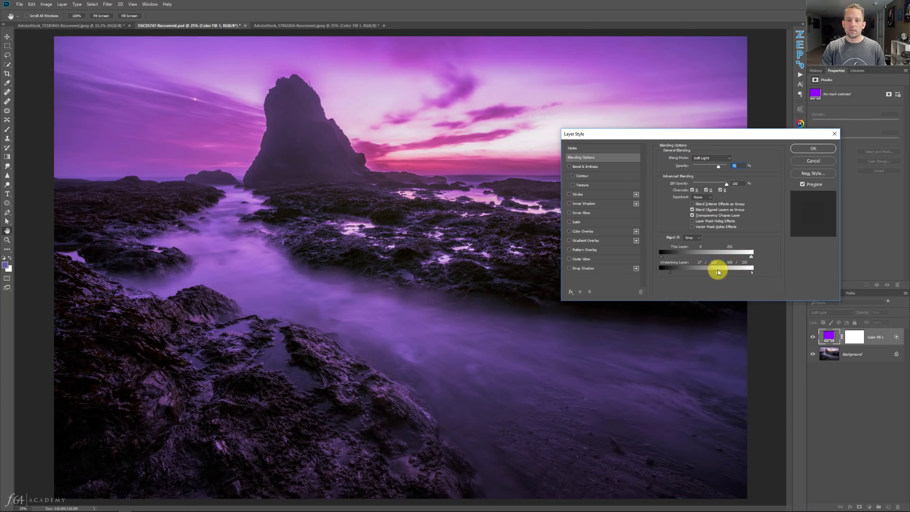
pyautogui.press('Return')
pyautogui.press('t')
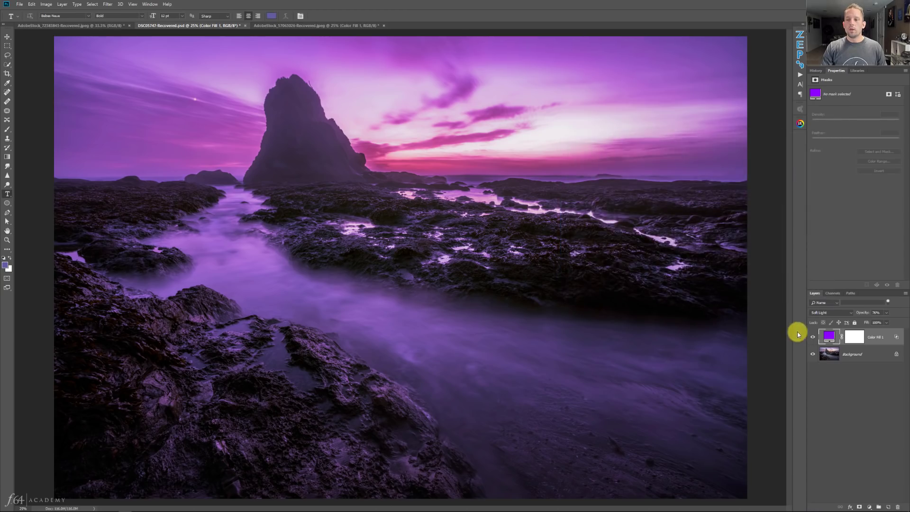
pyautogui.click(811, 335)
pyautogui.click(811, 335)
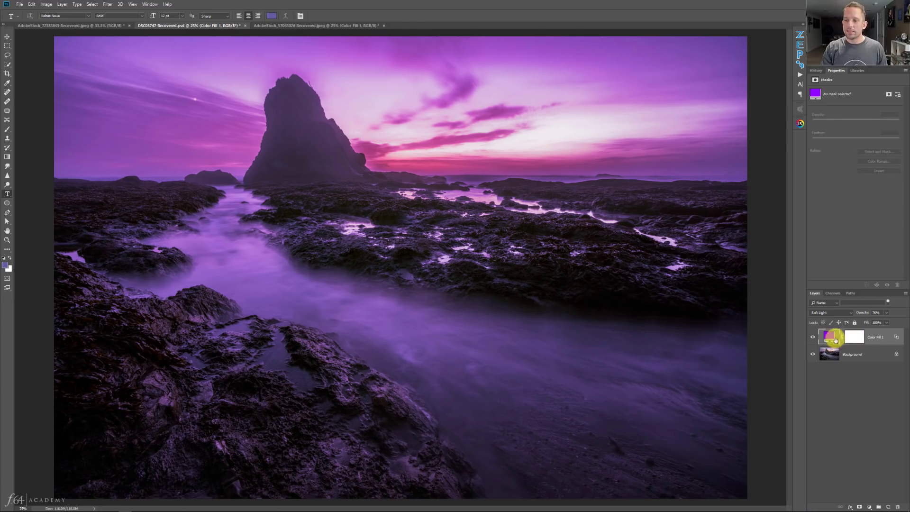
# Step: Export the purple toning as a CUBE color lookup table named SOLID TEST into the LUTs Best Practices folder
pyautogui.click(19, 5)
pyautogui.click(37, 94)
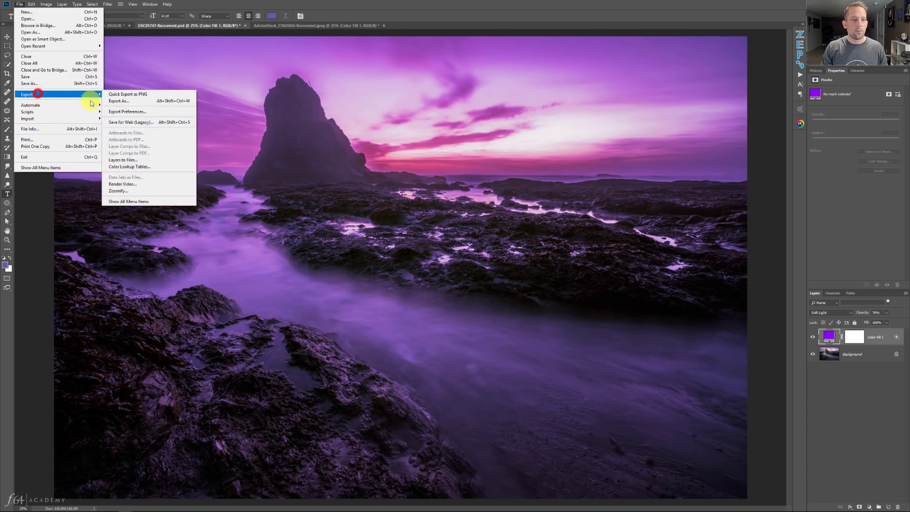
pyautogui.click(124, 167)
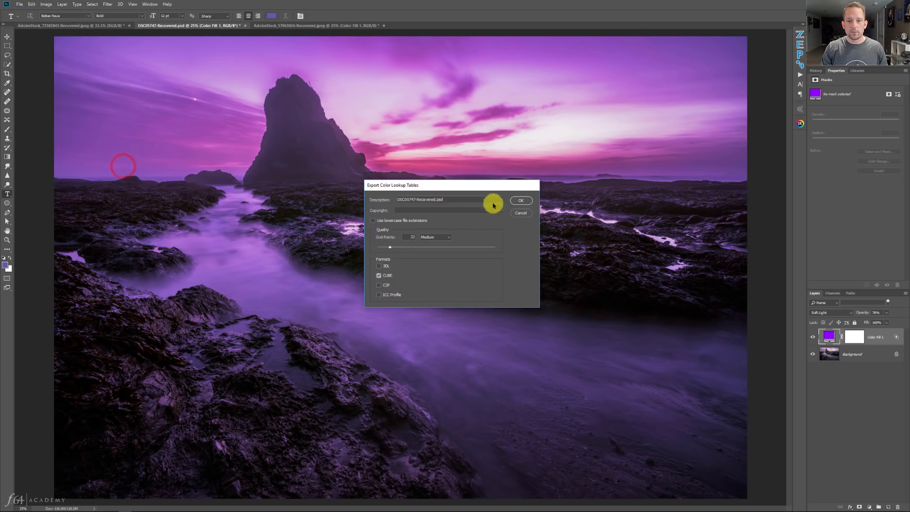
pyautogui.write('SOLID ')
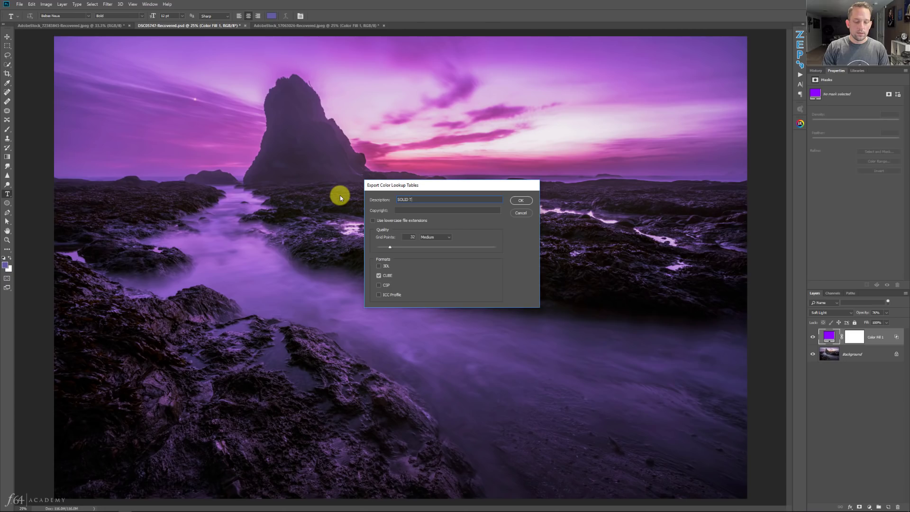
pyautogui.write('TEST')
pyautogui.hotkey('ctrl', 'a')
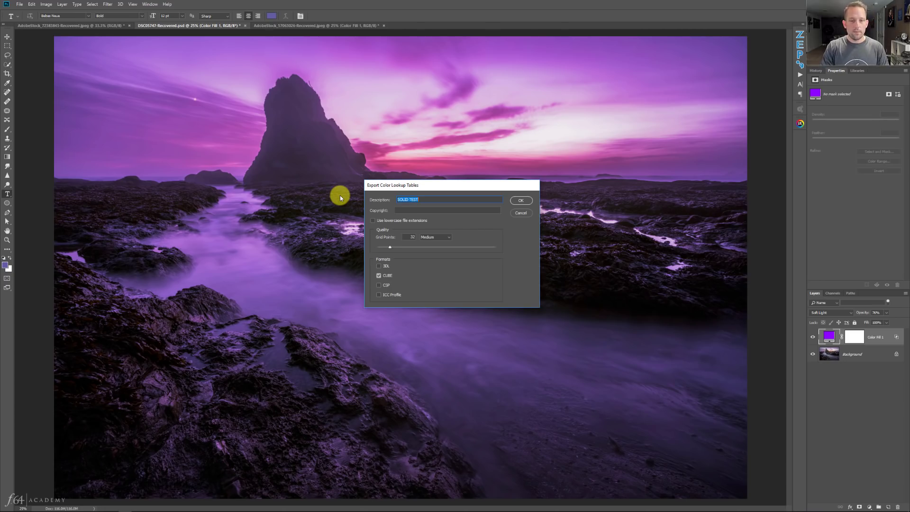
pyautogui.click(524, 200)
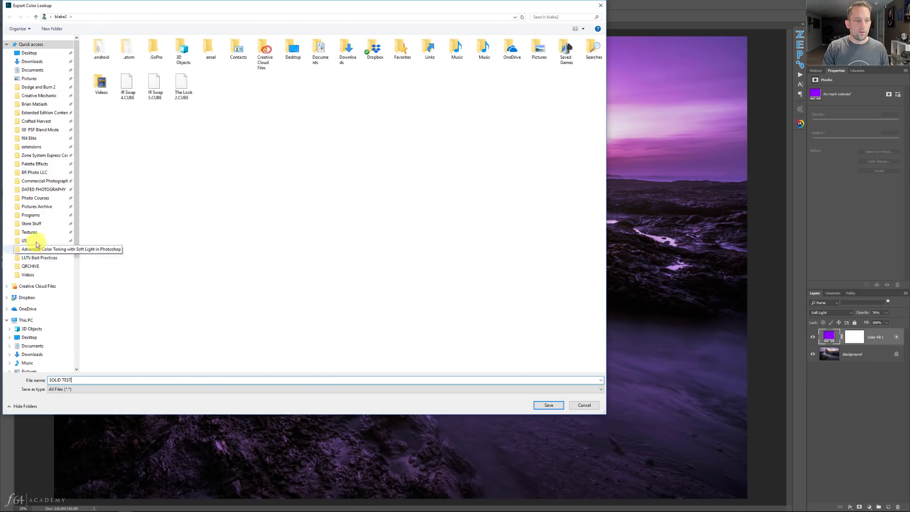
pyautogui.click(34, 258)
pyautogui.click(545, 405)
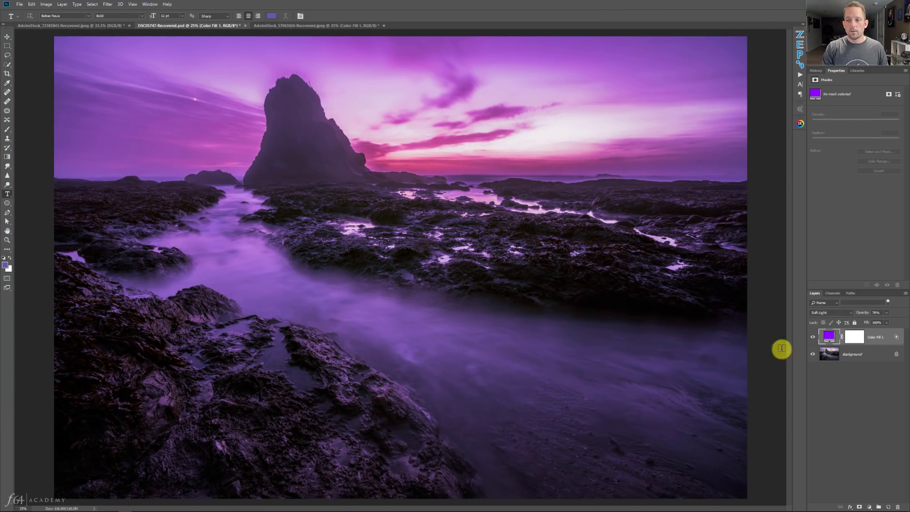
# Step: Delete the Color Fill 1 layer and open the background image in the Camera Raw Filter
pyautogui.click(828, 335)
pyautogui.press('Delete')
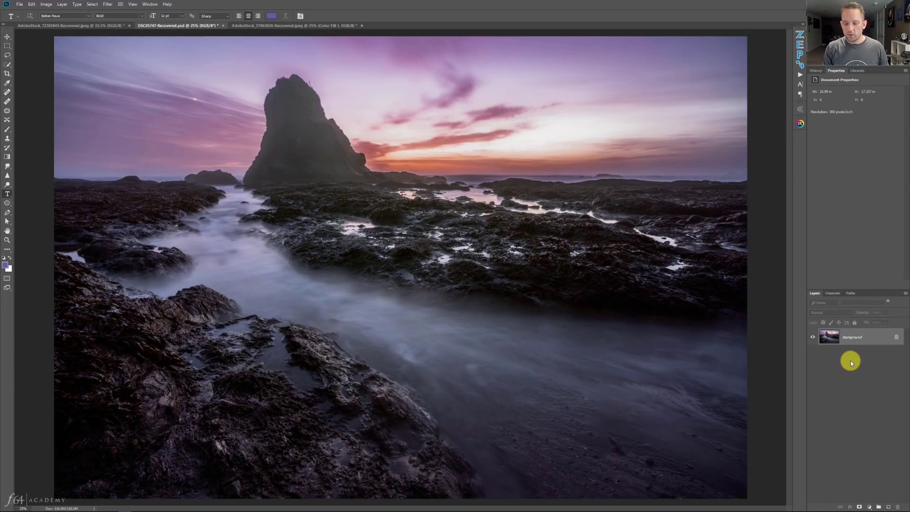
pyautogui.hotkey('ctrl', 'shift', 'a')
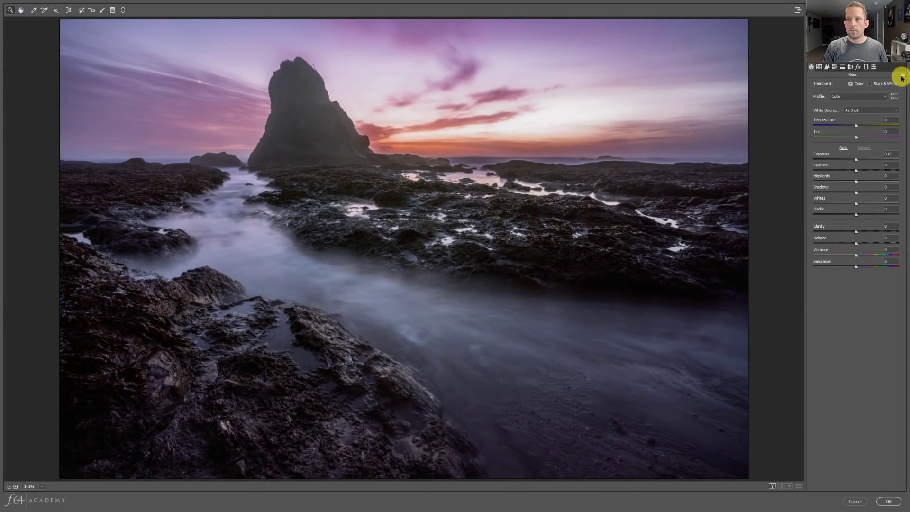
pyautogui.click(894, 97)
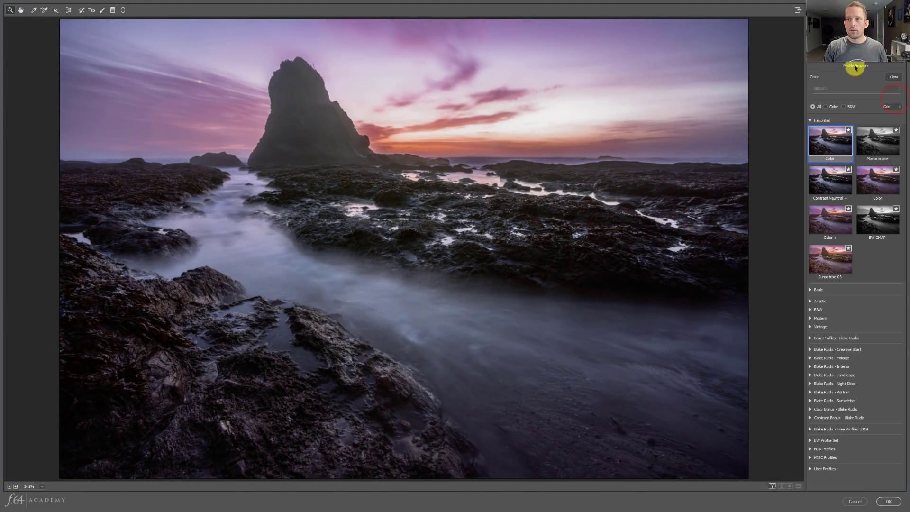
pyautogui.click(21, 9)
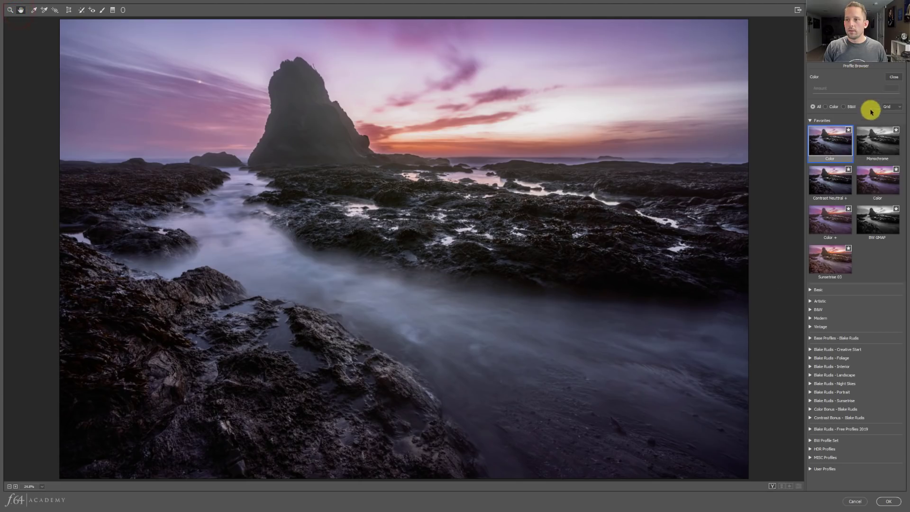
pyautogui.click(899, 75)
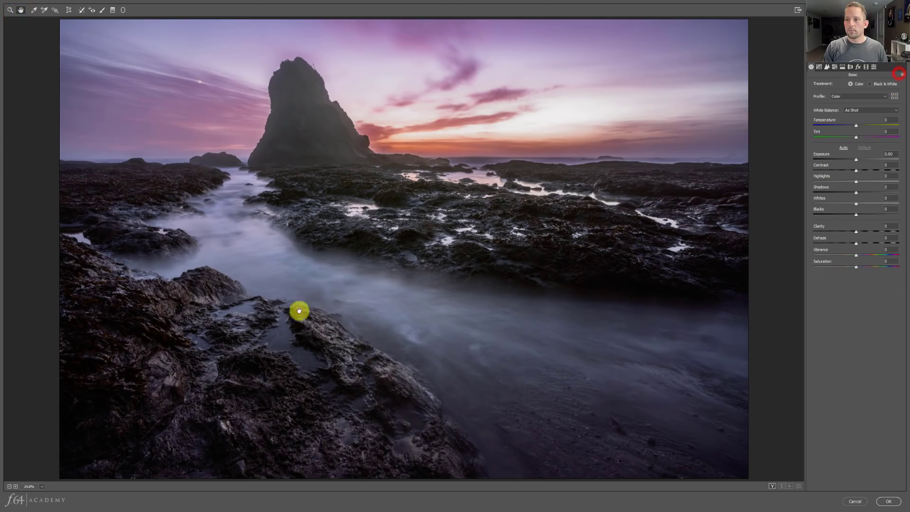
# Step: Create a Camera Raw profile named SOLID TEST in User Profiles, using the SOLID TEST CUBE file as its color lookup table
pyautogui.click(875, 67)
pyautogui.keyDown('alt'); pyautogui.click(890, 487); pyautogui.keyUp('alt')
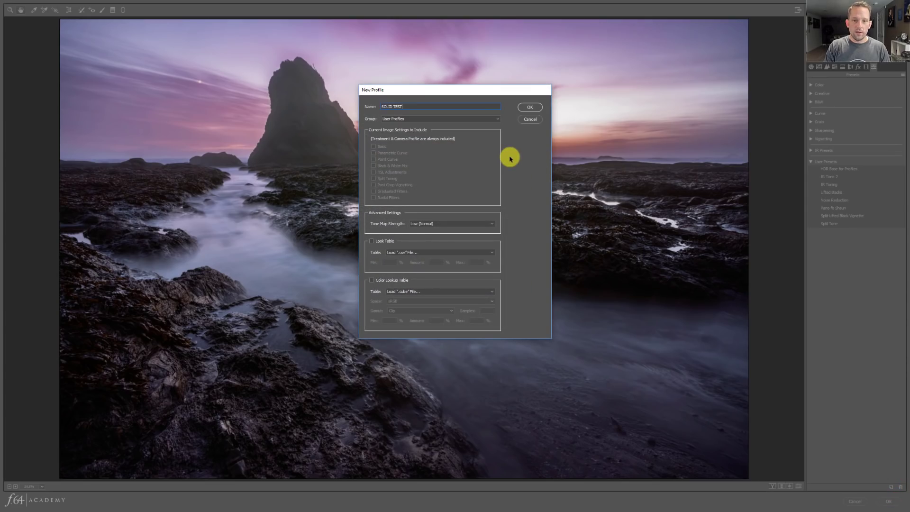
pyautogui.click(382, 281)
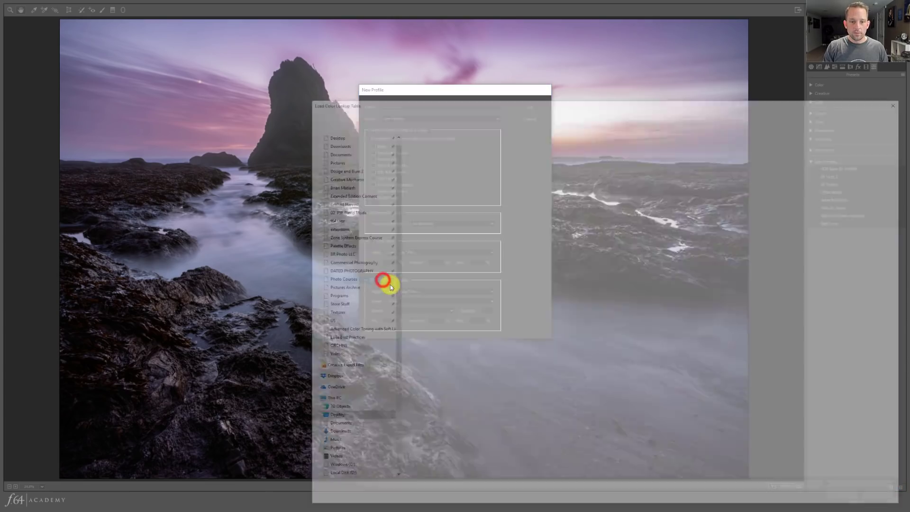
pyautogui.doubleClick(425, 161)
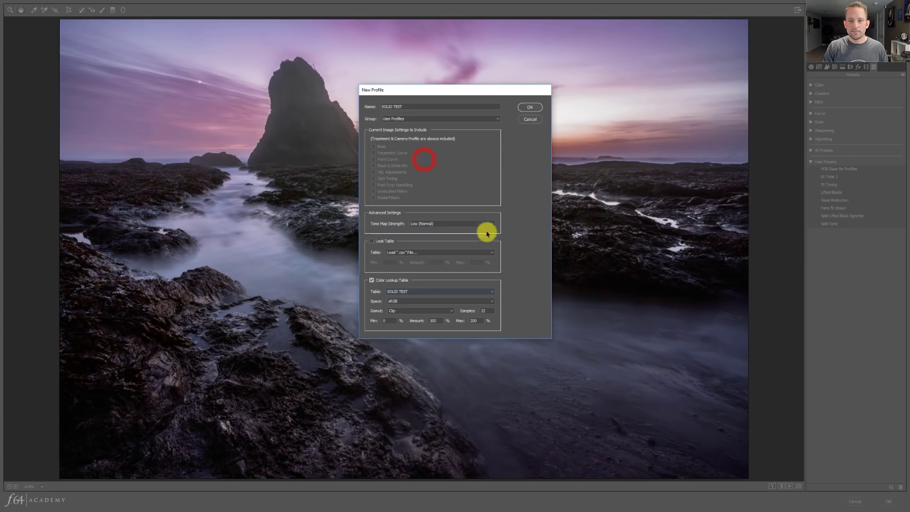
pyautogui.click(532, 105)
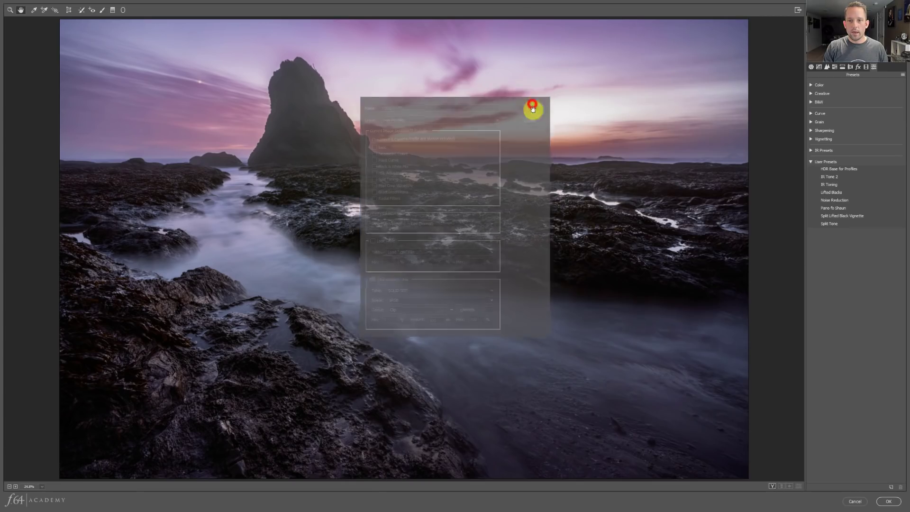
# Step: Apply the SOLID TEST profile from User Profiles to the seascape in Camera Raw
pyautogui.click(811, 67)
pyautogui.click(893, 96)
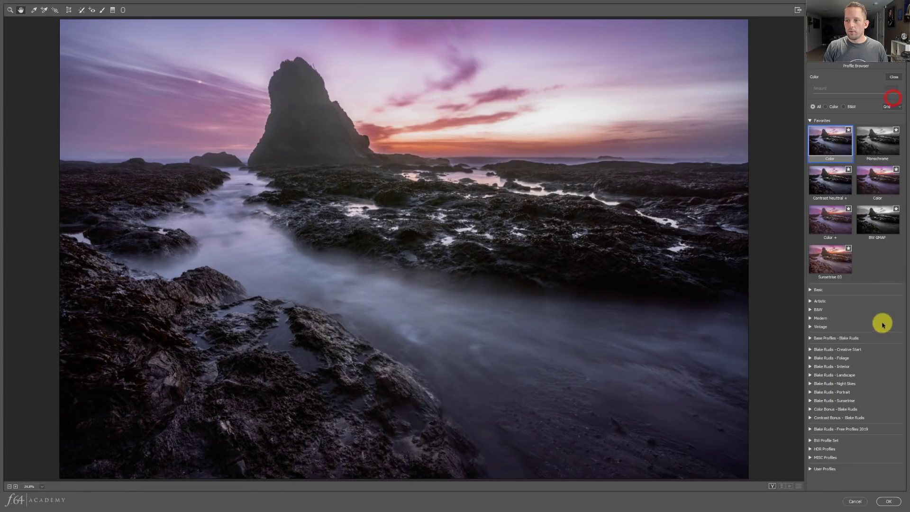
pyautogui.click(824, 469)
pyautogui.scroll(-2, 858, 385)
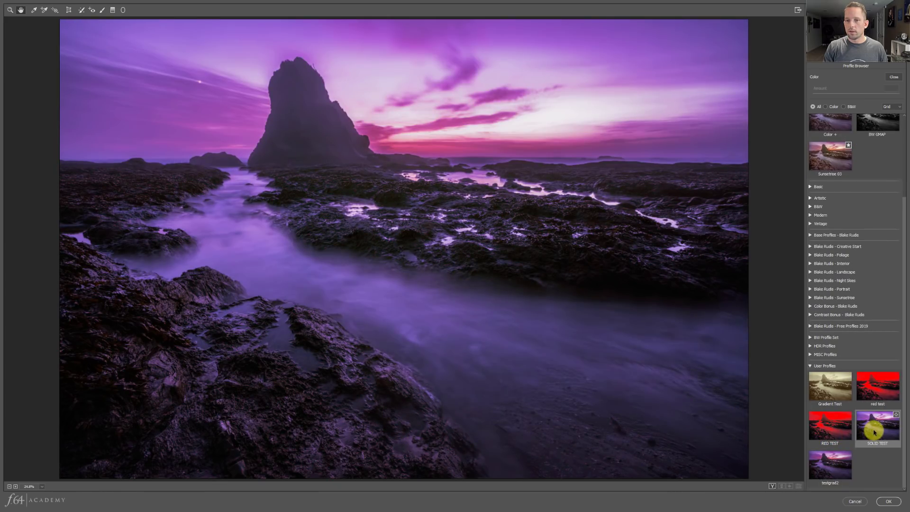
pyautogui.click(874, 431)
pyautogui.click(893, 76)
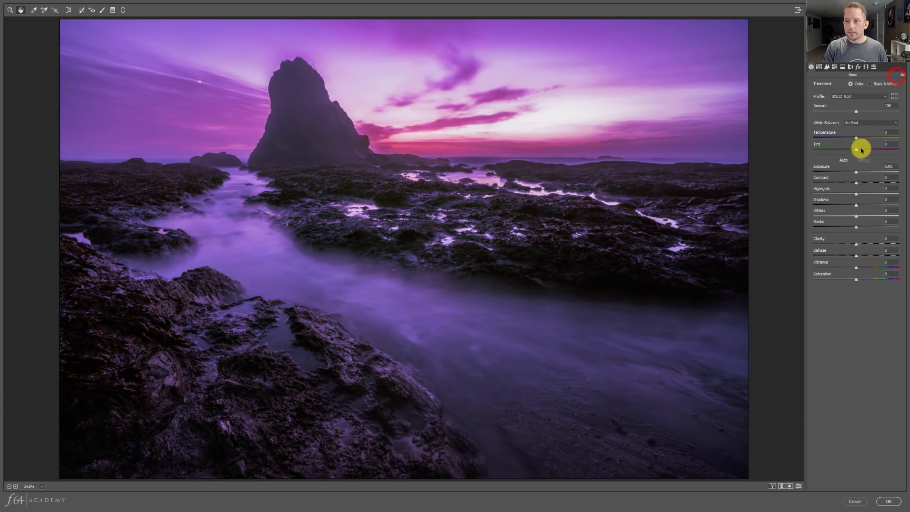
# Step: Try Exposure +0.65, Highlights -62, Shadows +44, Blacks +17, Temperature +10 and Tint +31 with the profile, and cancel the filter
pyautogui.moveTo(856, 173); pyautogui.dragTo(863, 226)
pyautogui.moveTo(849, 137); pyautogui.dragTo(877, 154)
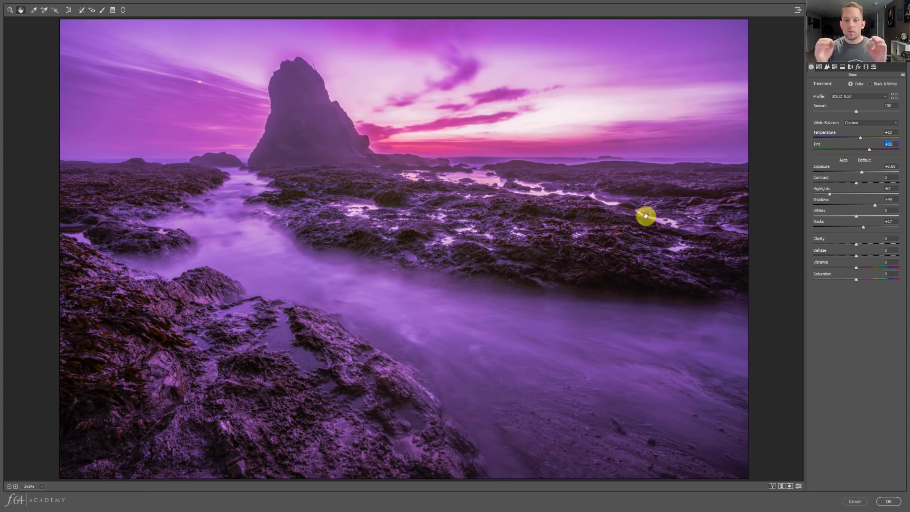
pyautogui.click(854, 501)
# Step: Switch to the portrait document, delete its Color Fill 1 layer and open the background image in the Camera Raw Filter
pyautogui.click(305, 26)
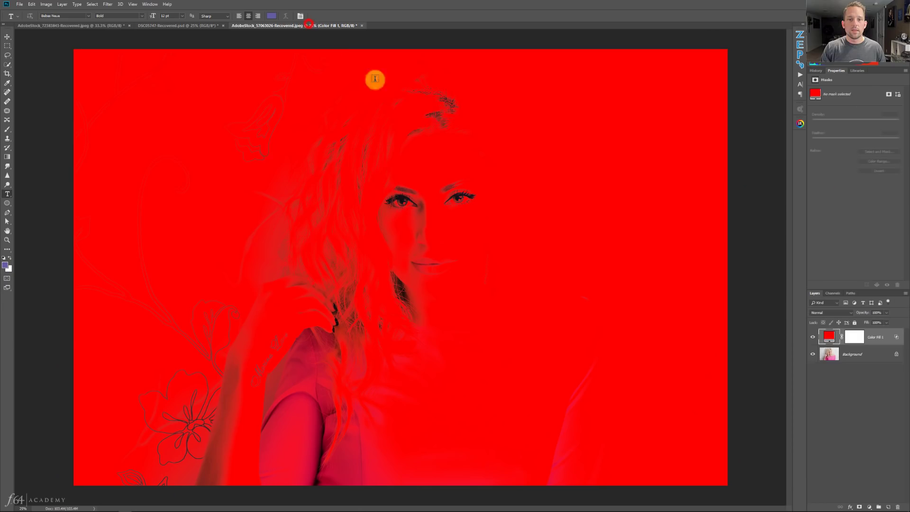
pyautogui.moveTo(838, 345); pyautogui.dragTo(818, 340)
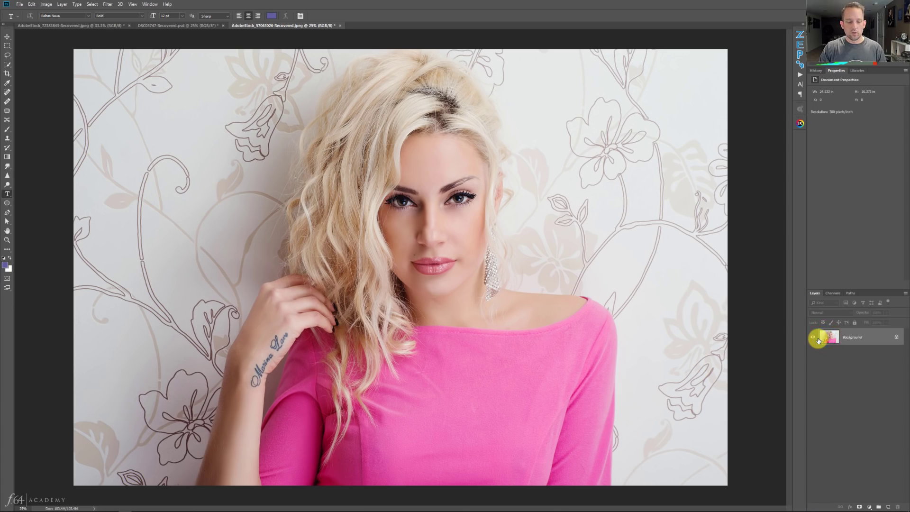
pyautogui.hotkey('ctrl', 'shift', 'a')
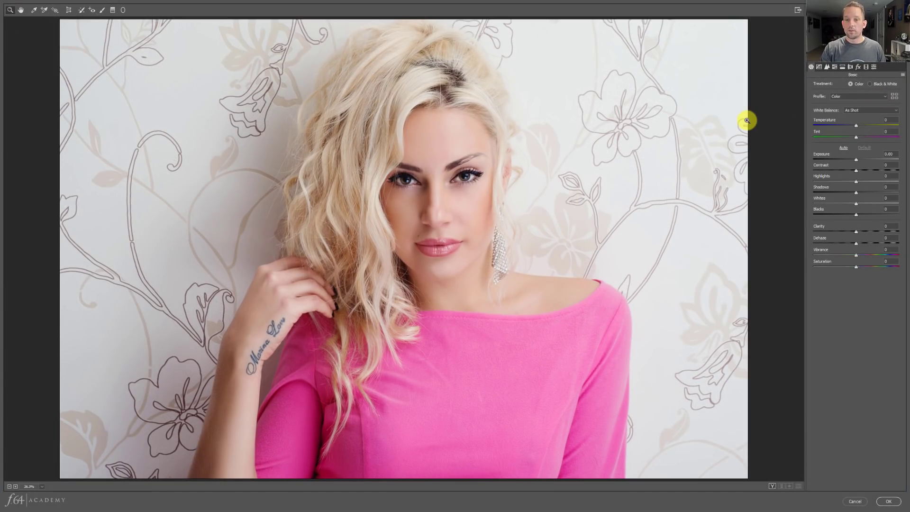
# Step: Apply the RED TEST user profile to the portrait and try Exposure -2.15, Highlights +40, Shadows +28 and Whites +36
pyautogui.click(896, 97)
pyautogui.click(830, 468)
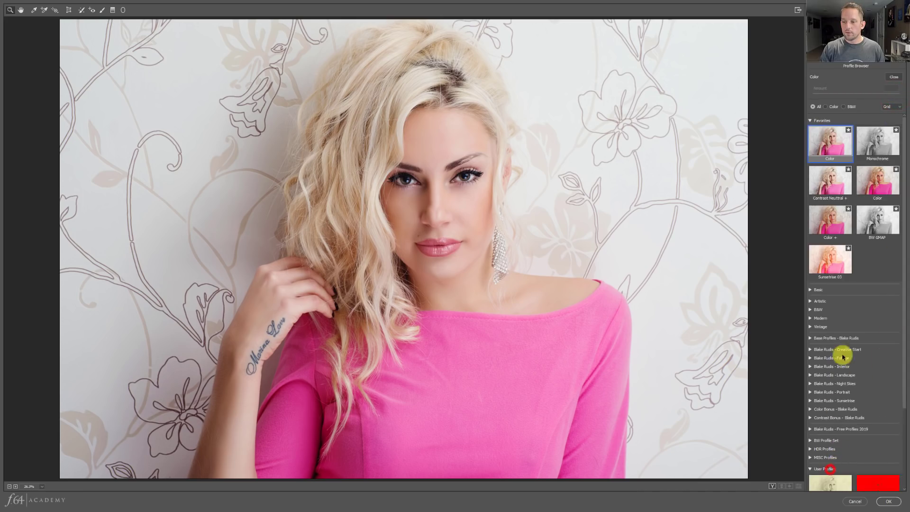
pyautogui.scroll(-3, 853, 344)
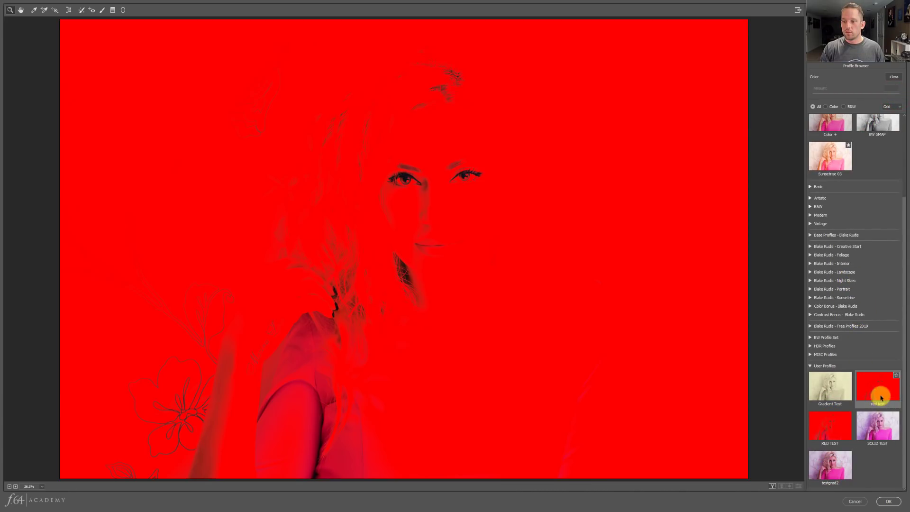
pyautogui.click(842, 434)
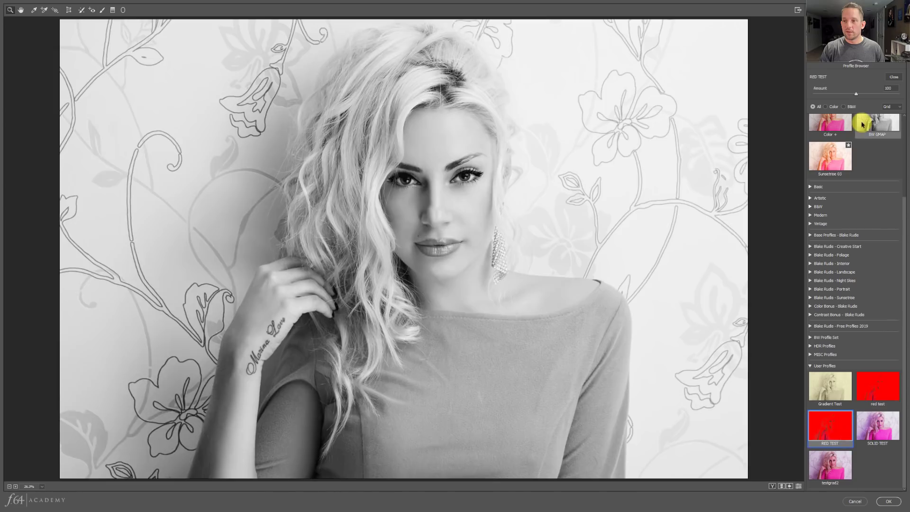
pyautogui.click(891, 78)
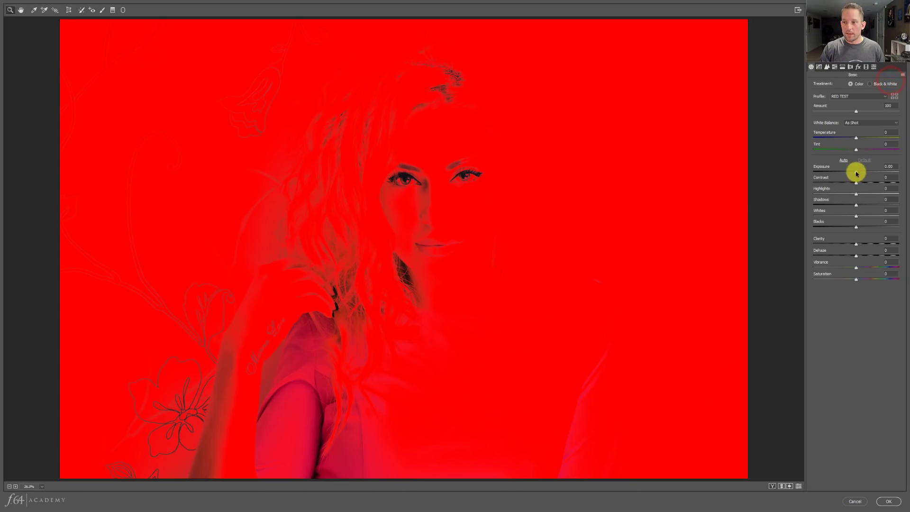
pyautogui.moveTo(857, 172); pyautogui.dragTo(873, 216)
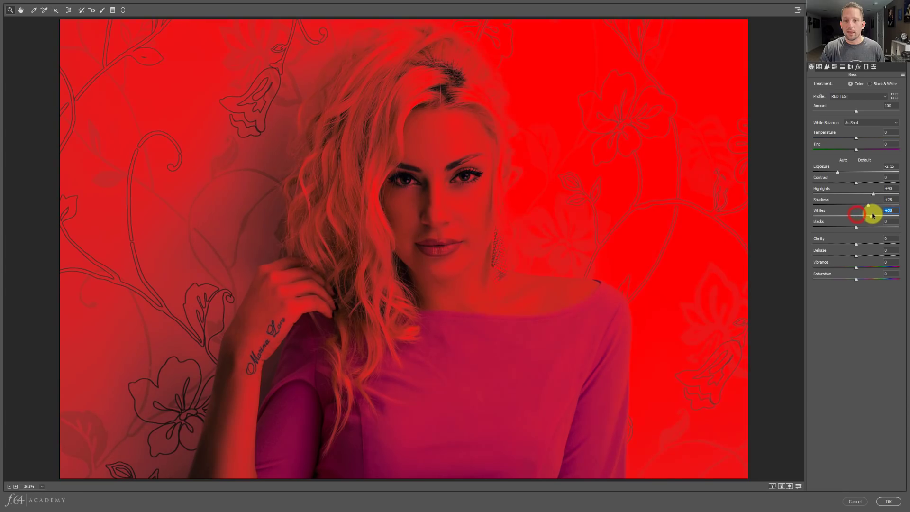
# Step: Apply the SOLID TEST user profile to the portrait and reset the basic adjustments to their defaults
pyautogui.click(894, 96)
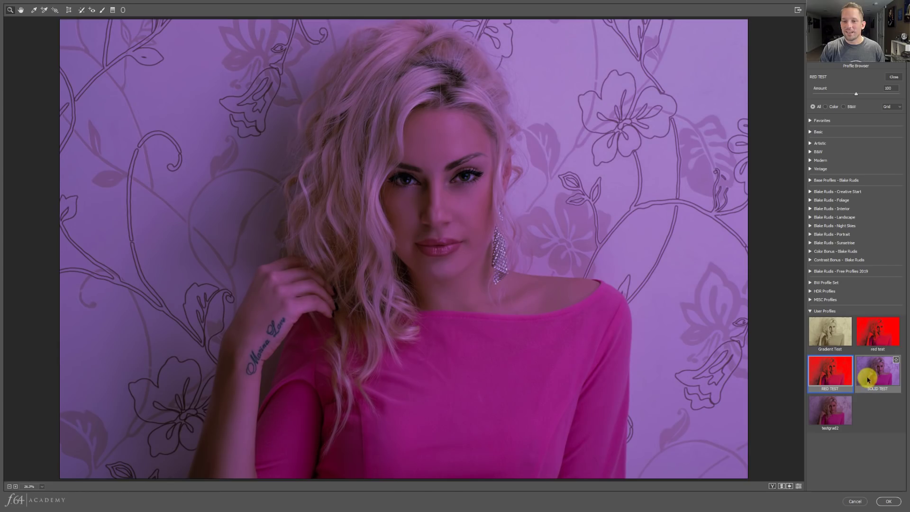
pyautogui.click(866, 383)
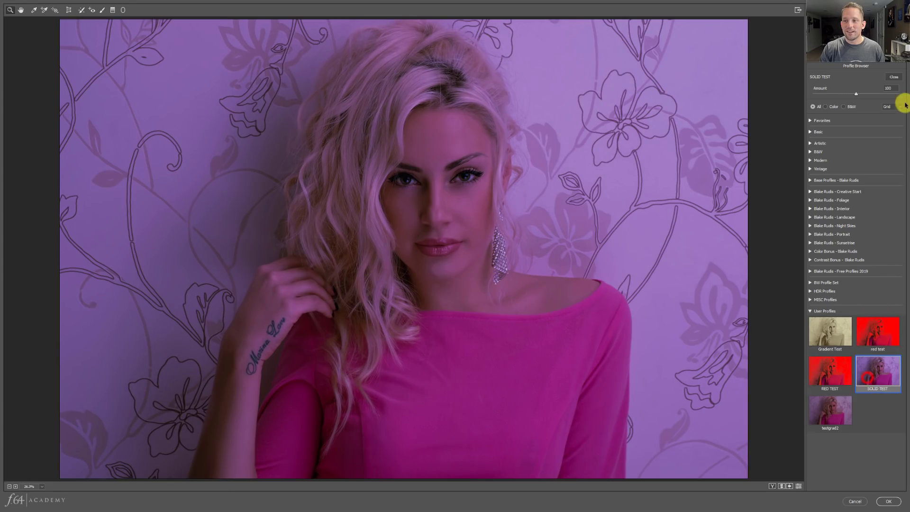
pyautogui.click(898, 76)
pyautogui.click(864, 160)
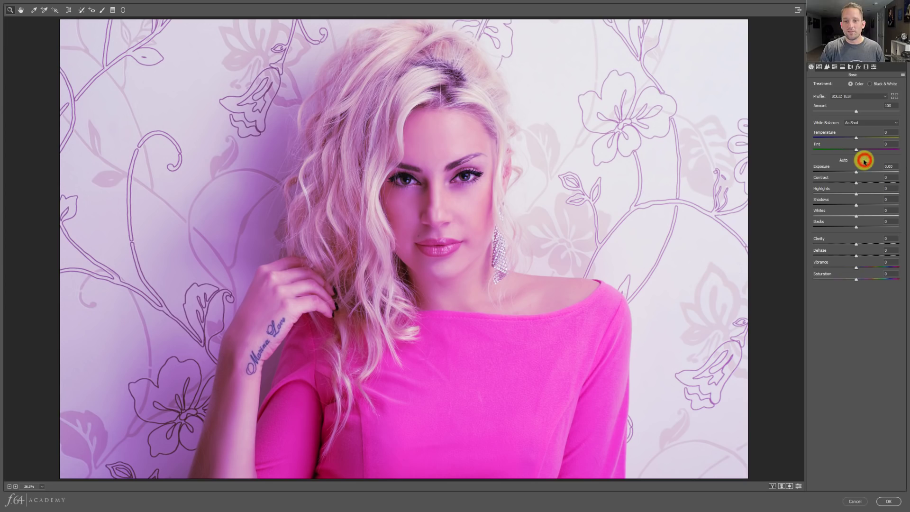
# Step: Try Highlights -48, Shadows +43, Contrast +25 and Exposure +0.40 on the portrait, and change its profile to Color
pyautogui.moveTo(856, 196); pyautogui.dragTo(829, 190)
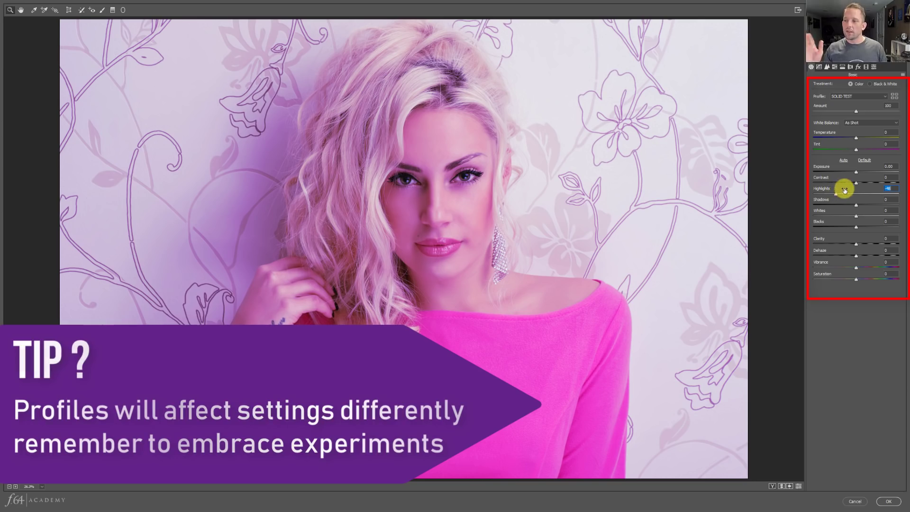
pyautogui.moveTo(834, 202); pyautogui.dragTo(861, 175)
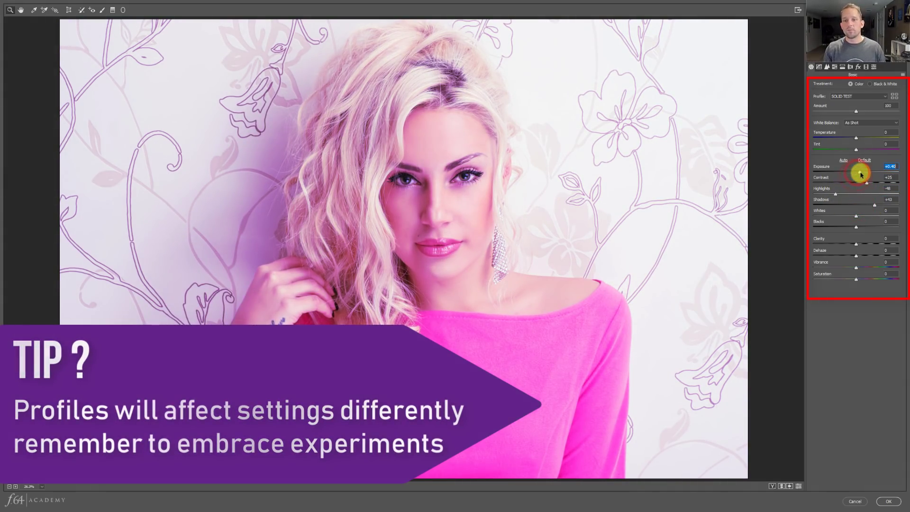
pyautogui.click(857, 96)
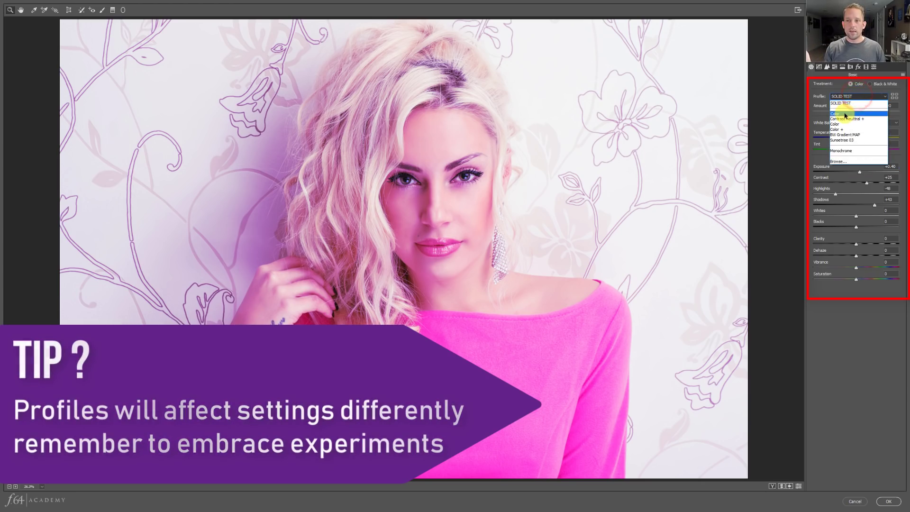
pyautogui.click(845, 114)
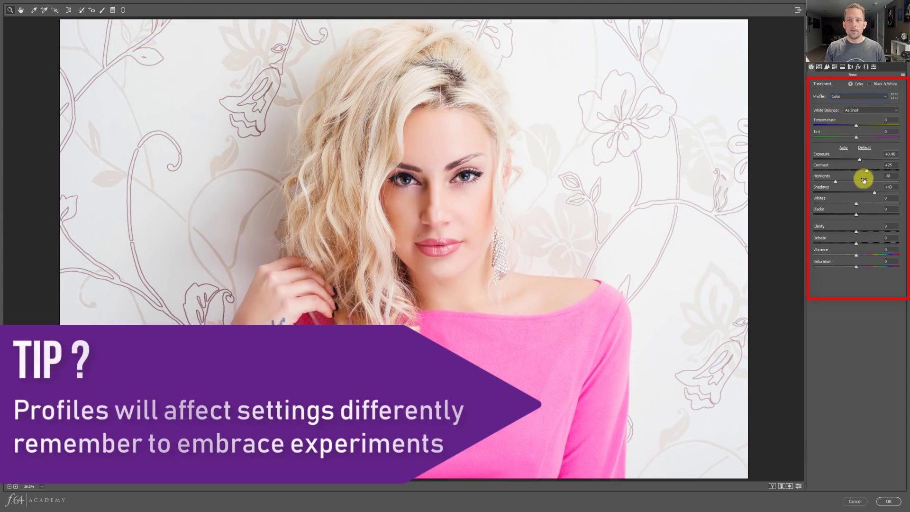
# Step: Browse the portrait's User Profiles thumbnails, keep the Color profile and cancel the Camera Raw Filter
pyautogui.click(857, 97)
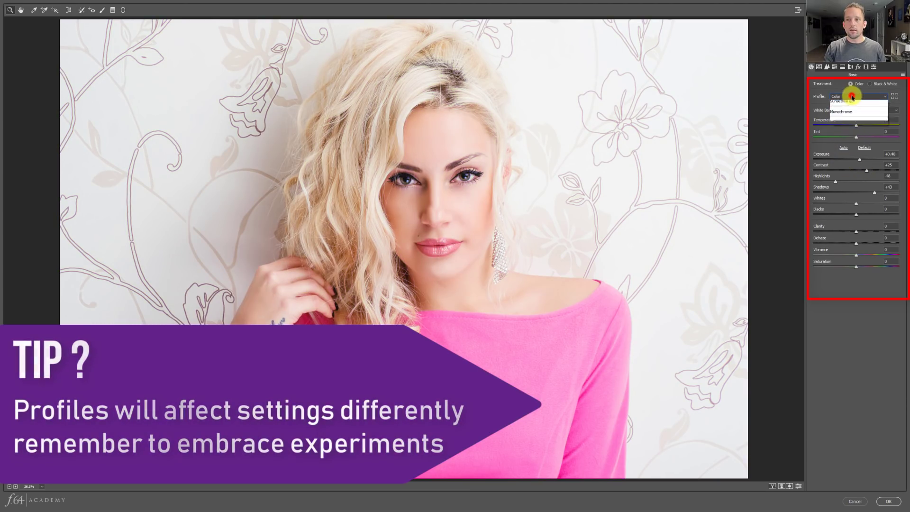
pyautogui.click(893, 99)
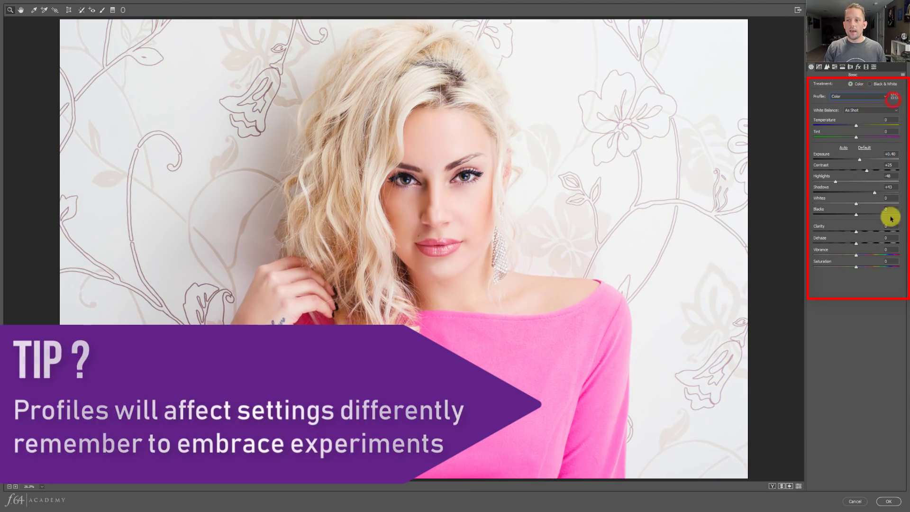
pyautogui.click(893, 96)
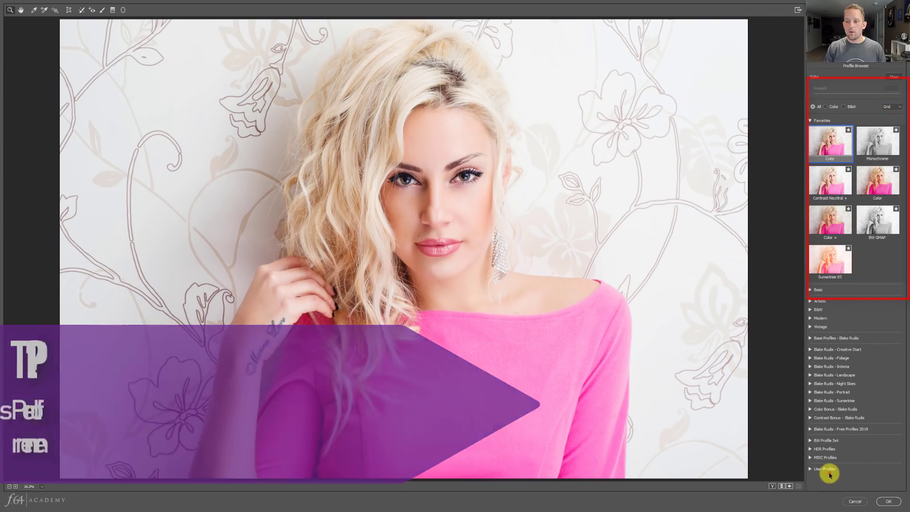
pyautogui.click(824, 469)
pyautogui.scroll(-2, 834, 448)
pyautogui.click(838, 445)
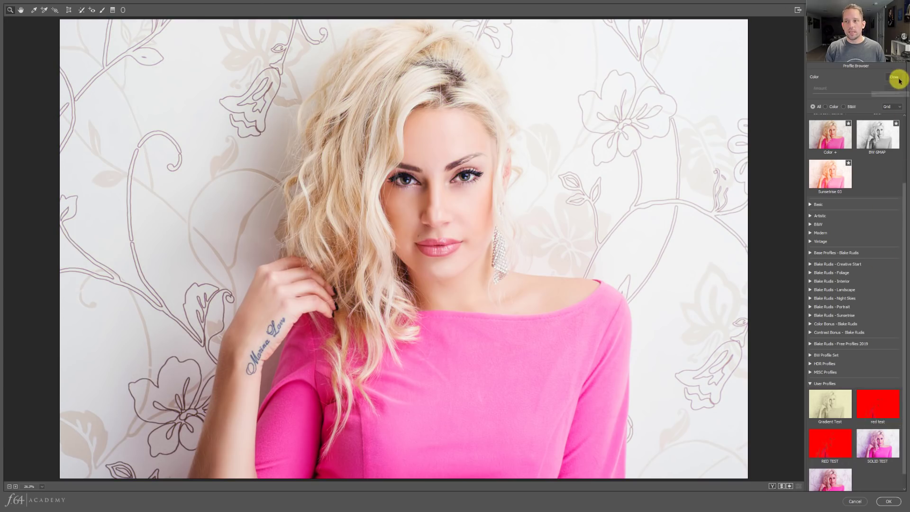
pyautogui.click(894, 77)
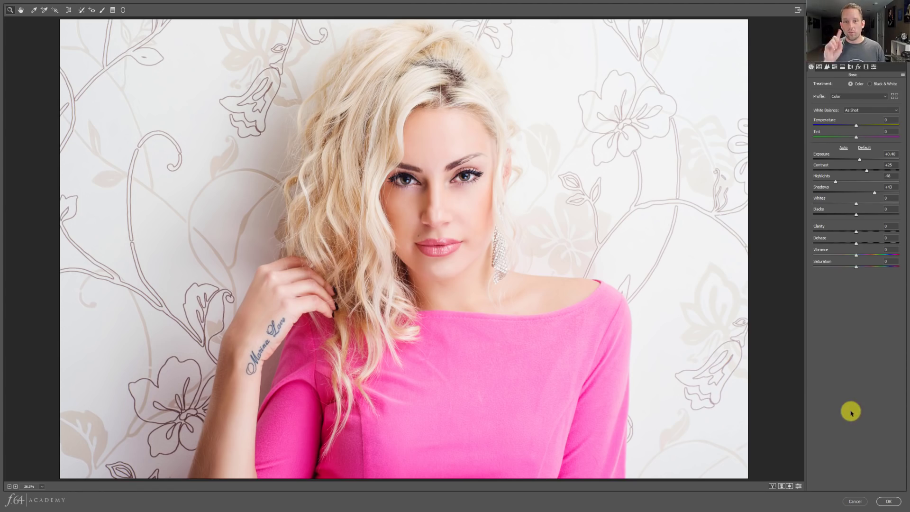
pyautogui.click(855, 501)
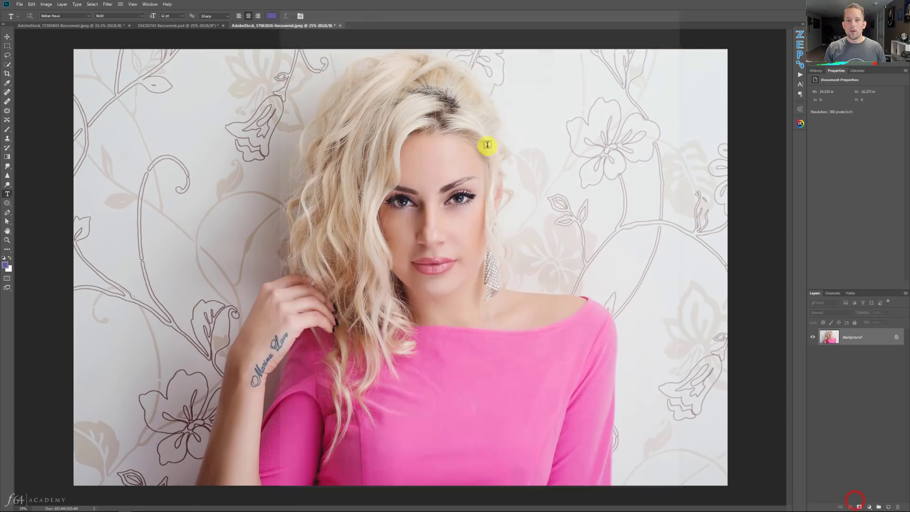
# Step: Switch to the seascape document DSC05747-Recovered.psd and add a Selective Color adjustment layer above the background
pyautogui.click(105, 25)
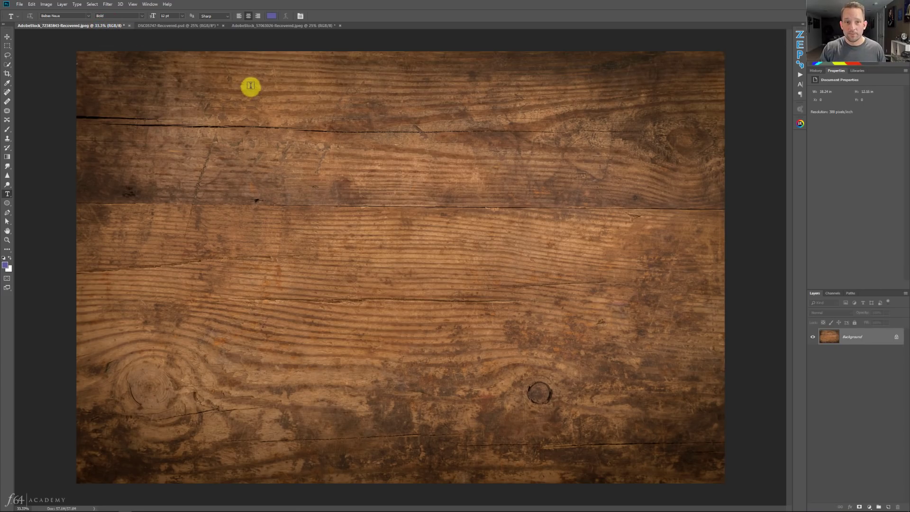
pyautogui.click(268, 26)
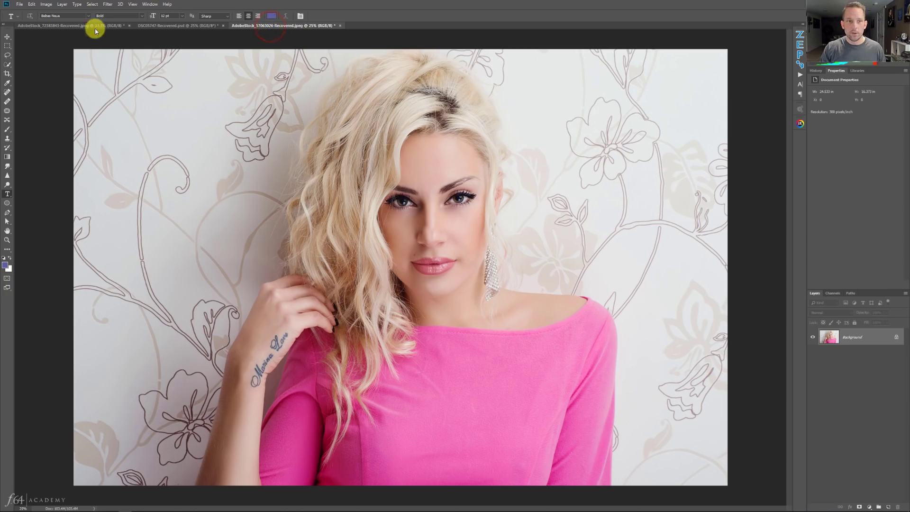
pyautogui.click(149, 25)
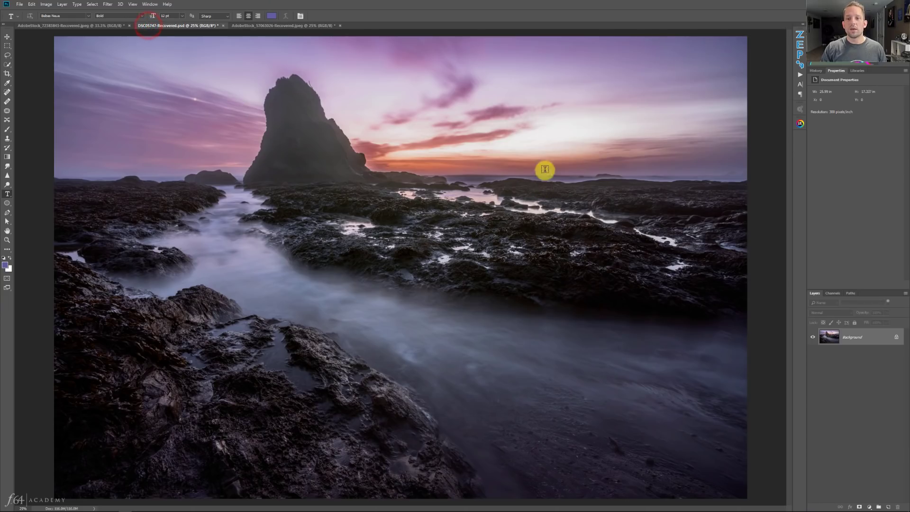
pyautogui.click(869, 506)
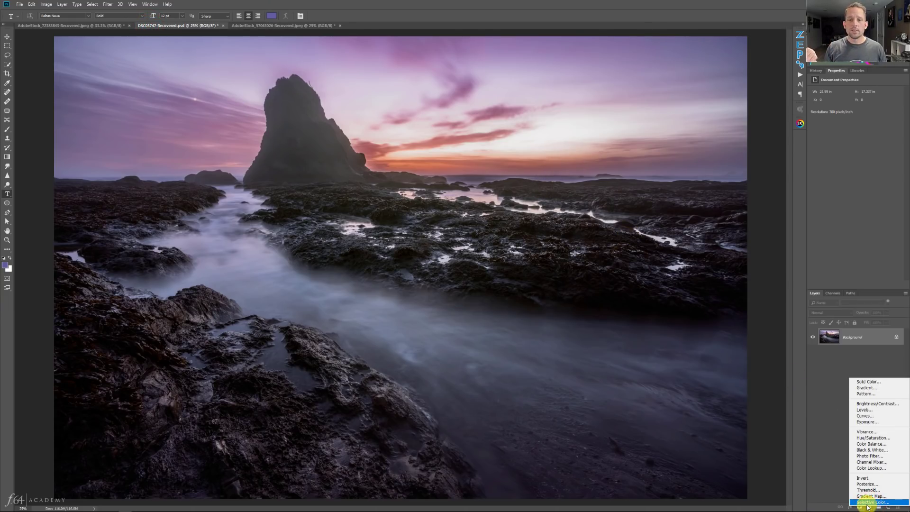
pyautogui.click(868, 504)
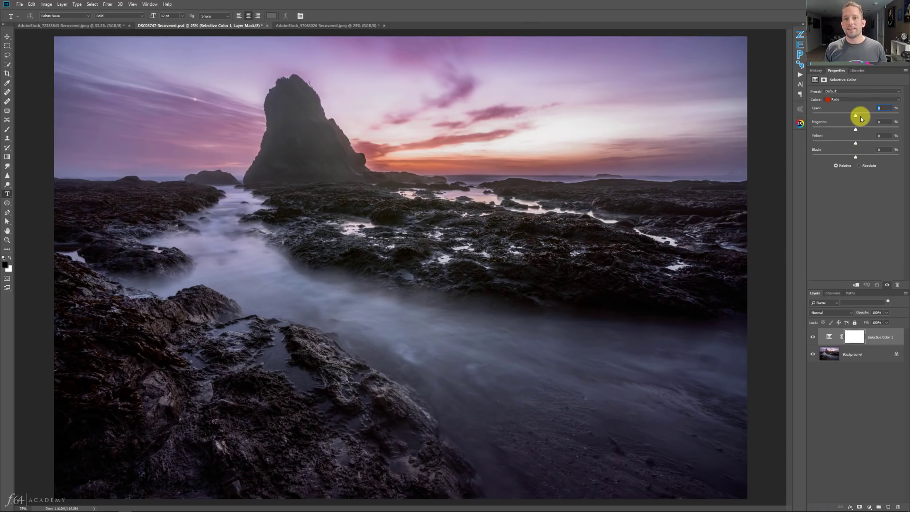
# Step: In the Selective Color layer's Magentas, set Cyan to -100, Magenta to +100, Yellow to -100 and Black to +100
pyautogui.click(847, 99)
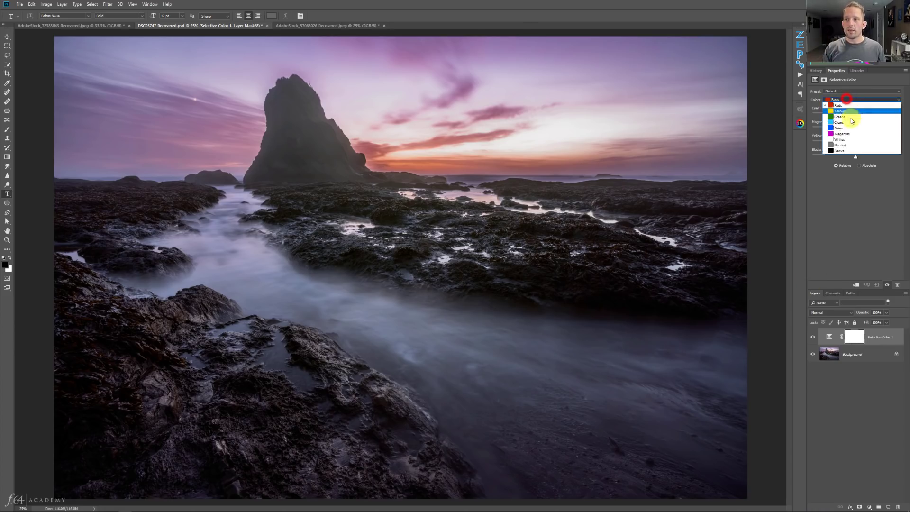
pyautogui.click(847, 135)
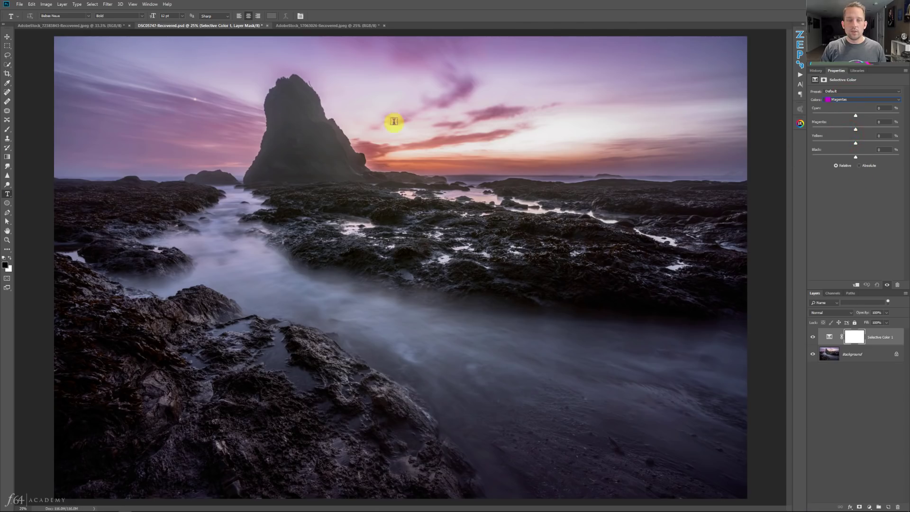
pyautogui.moveTo(856, 128); pyautogui.dragTo(907, 128)
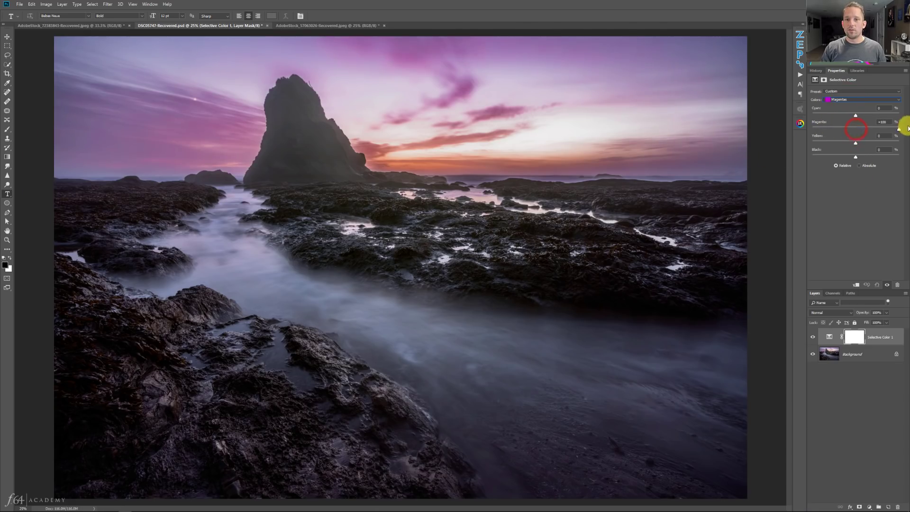
pyautogui.moveTo(855, 143); pyautogui.dragTo(768, 107)
pyautogui.moveTo(895, 143); pyautogui.dragTo(778, 141)
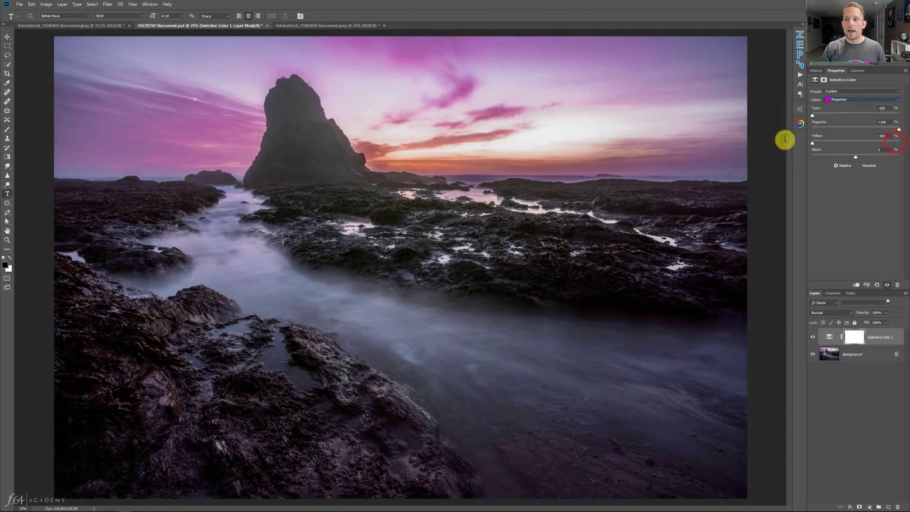
pyautogui.moveTo(894, 129); pyautogui.dragTo(858, 129)
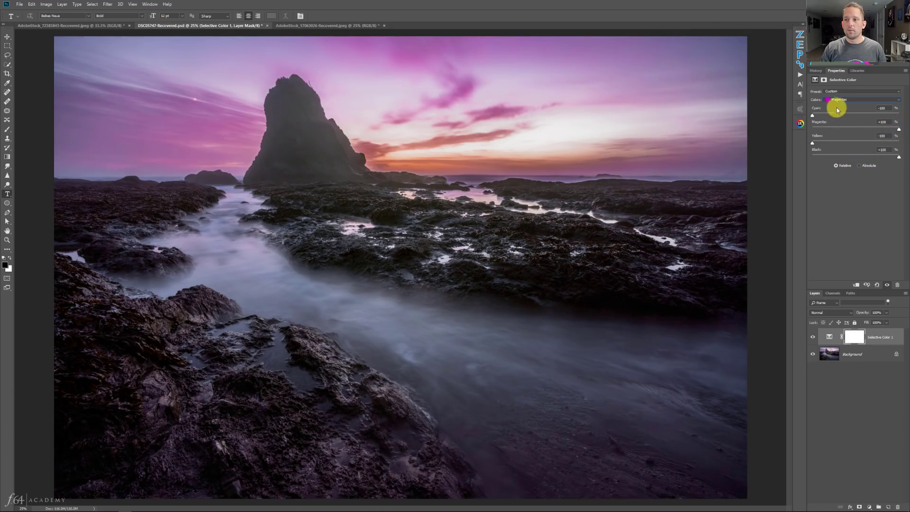
# Step: Set Yellow to -89 in the Selective Color layer's Magentas and compare the seascape with and without the adjustment
pyautogui.moveTo(812, 115); pyautogui.dragTo(774, 114)
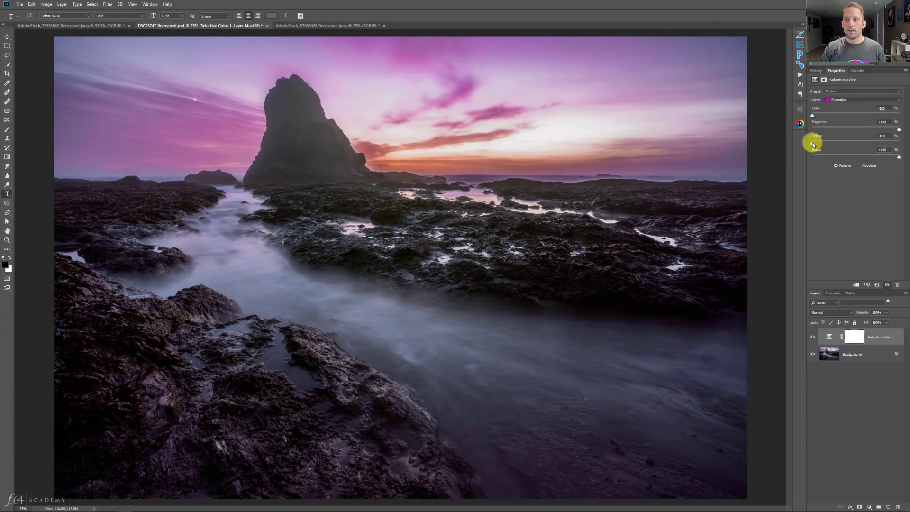
pyautogui.moveTo(812, 142)
pyautogui.mouseDown()
pyautogui.moveTo(830, 142)
pyautogui.moveTo(815, 134)
pyautogui.mouseUp()
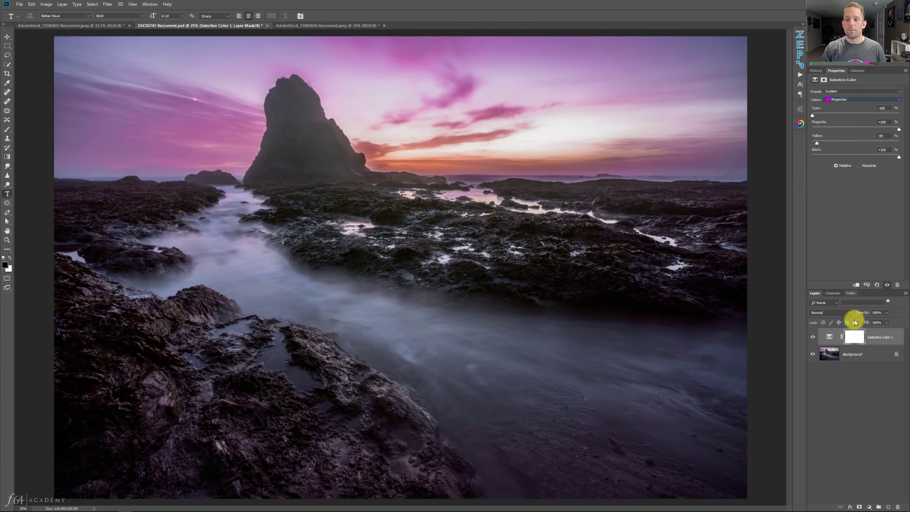
pyautogui.click(812, 335)
pyautogui.click(812, 335)
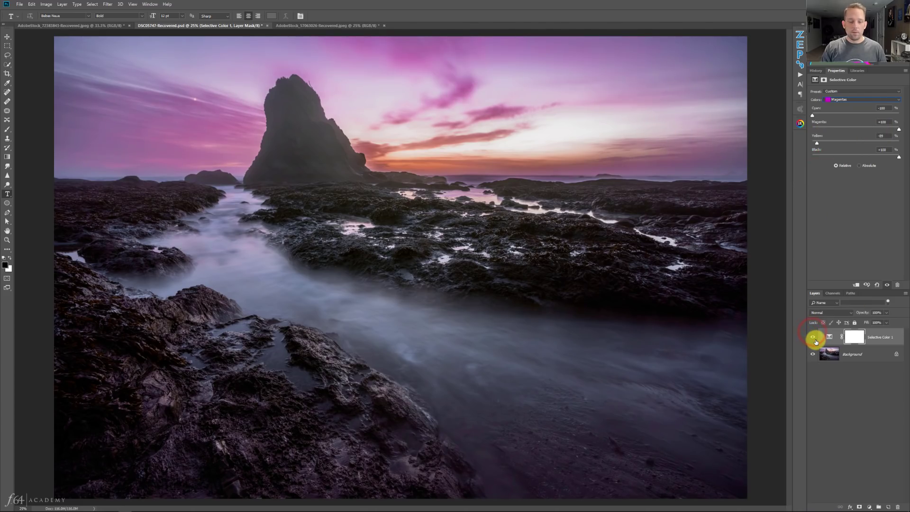
# Step: Copy the Selective Color layer to the portrait, check it on the wood texture document, and return to the seascape
pyautogui.click(363, 26)
pyautogui.moveTo(375, 102); pyautogui.dragTo(818, 360)
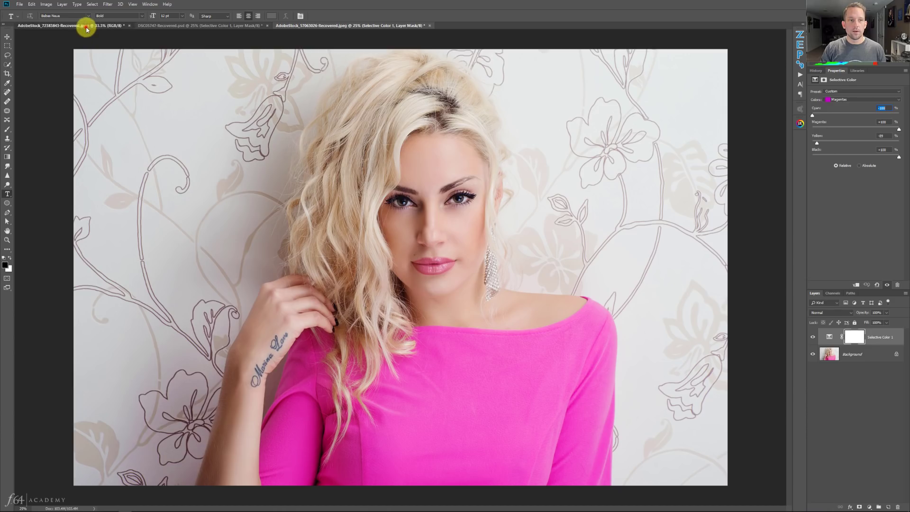
pyautogui.click(85, 26)
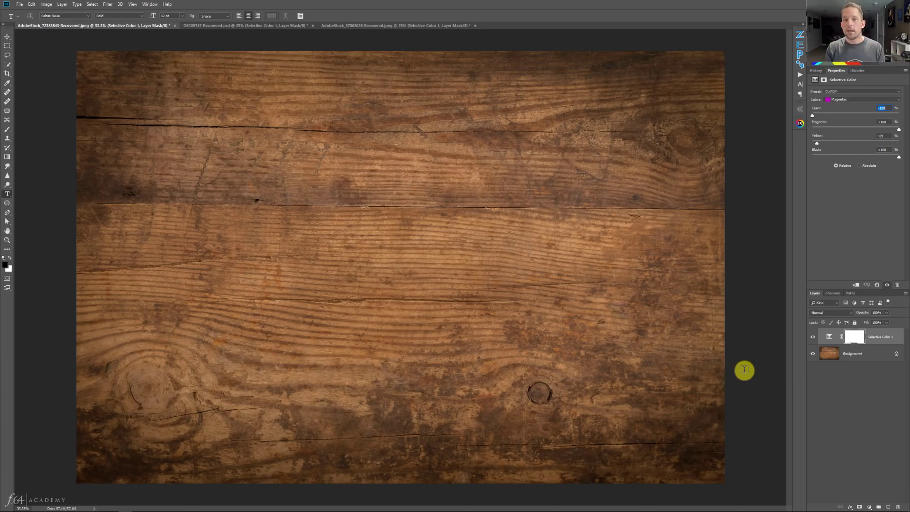
pyautogui.click(276, 26)
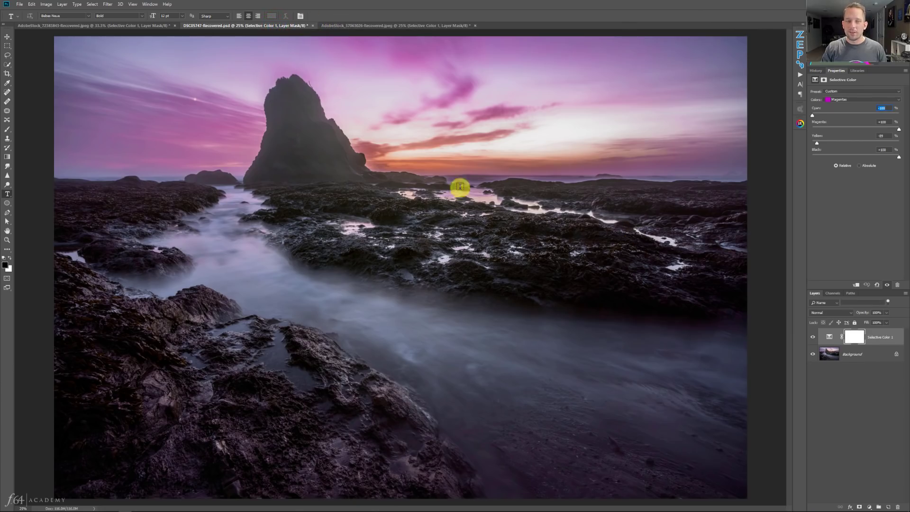
# Step: Export the seascape's color lookup table in CUBE format with the description SELECTIVE TEST
pyautogui.click(19, 5)
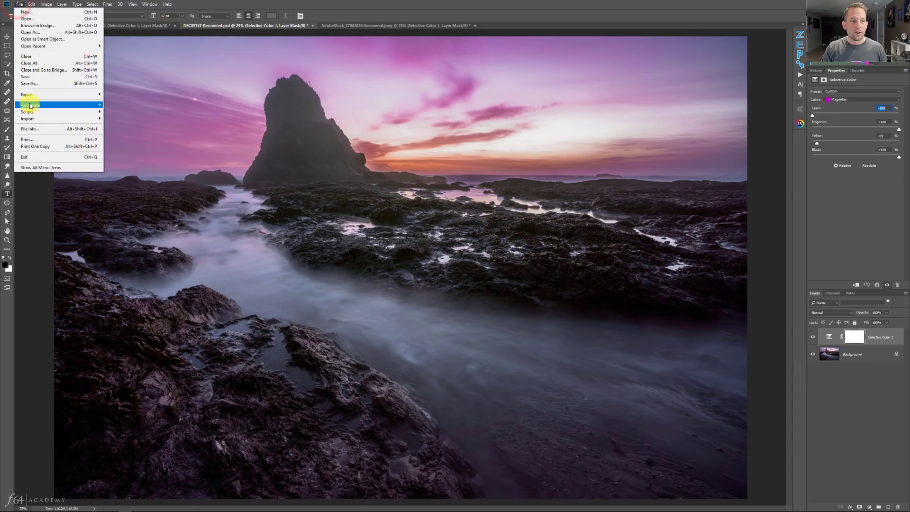
pyautogui.moveTo(30, 93)
pyautogui.click(145, 166)
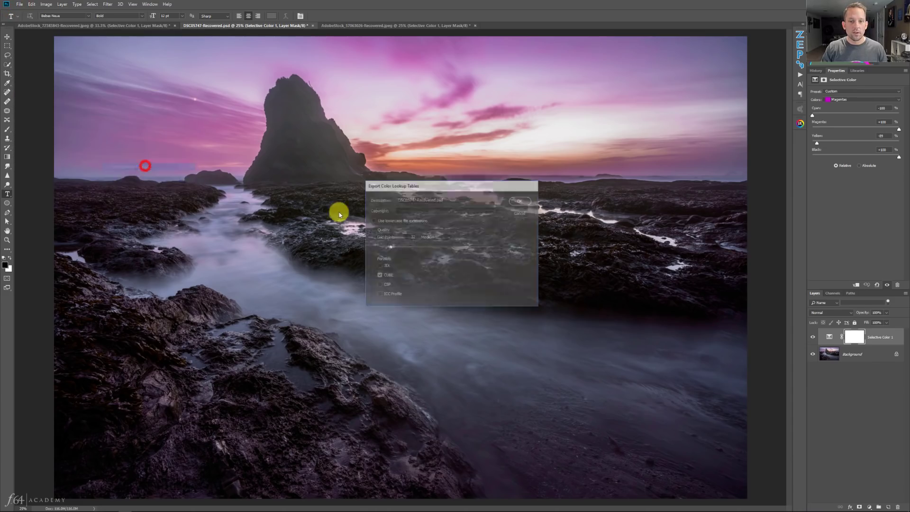
pyautogui.click(446, 199)
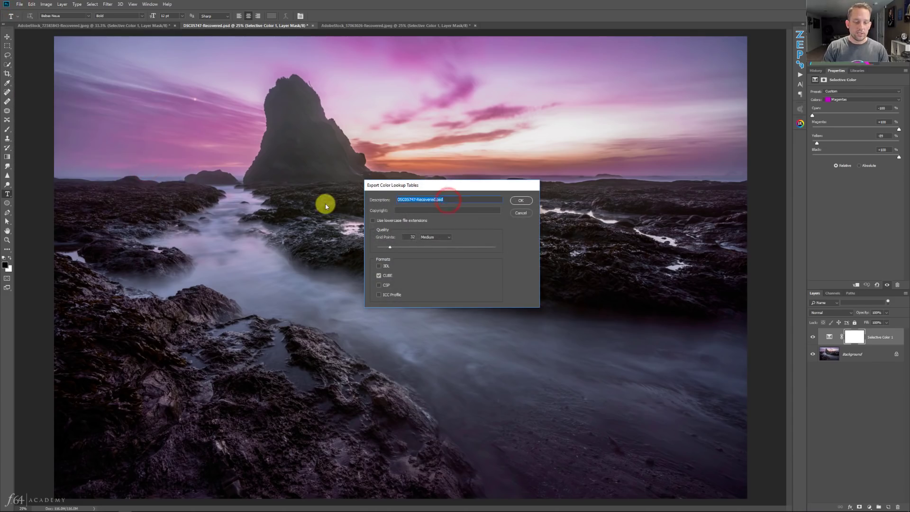
pyautogui.write('SELECTIVE TEST')
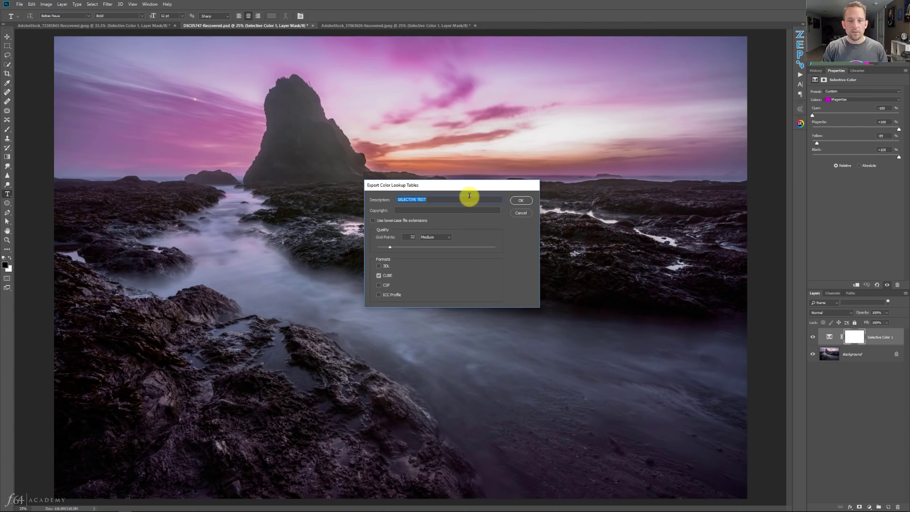
pyautogui.click(521, 200)
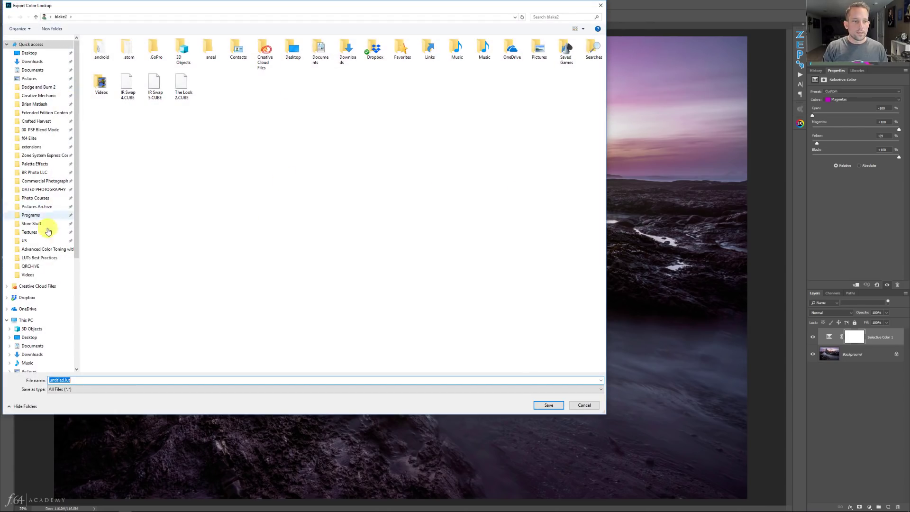
# Step: Save the exported lookup table as SELECTIVE TEST in the LUTs Best Practices folder
pyautogui.click(45, 258)
pyautogui.click(193, 219)
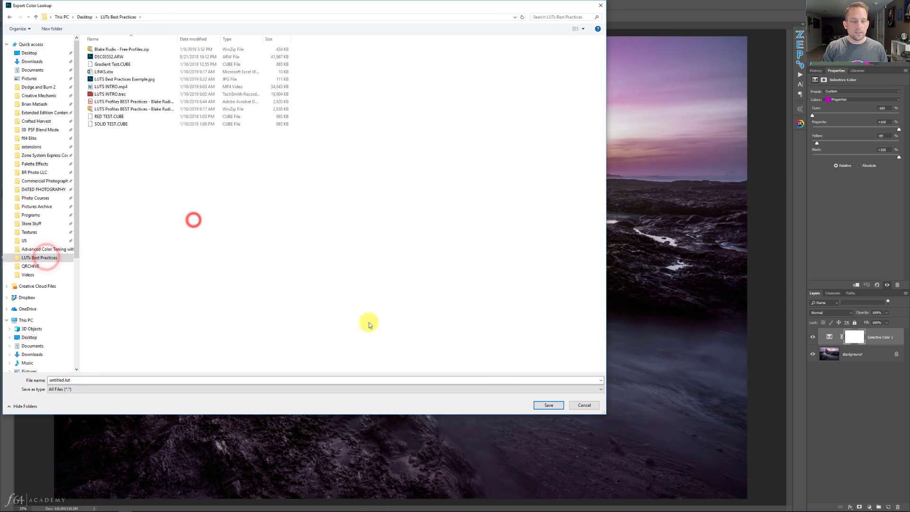
pyautogui.click(422, 378)
pyautogui.write('SELECTIVE TEST')
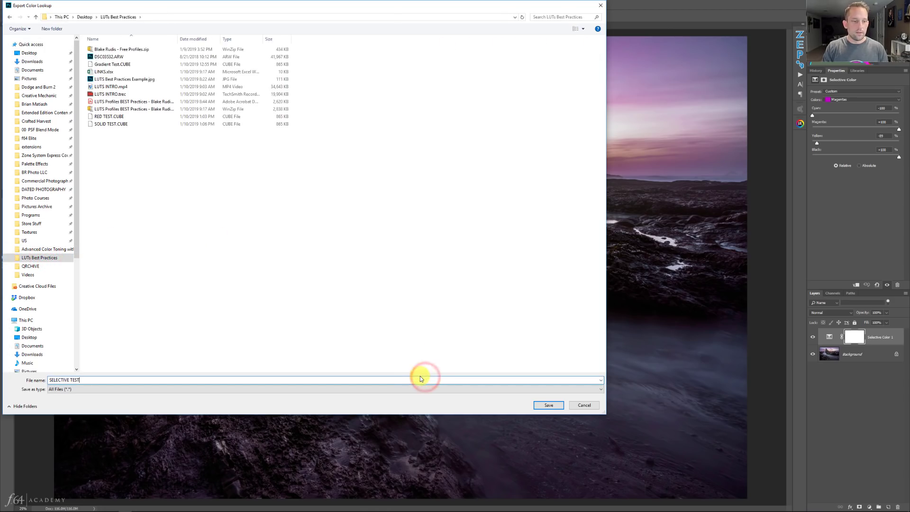
pyautogui.click(549, 404)
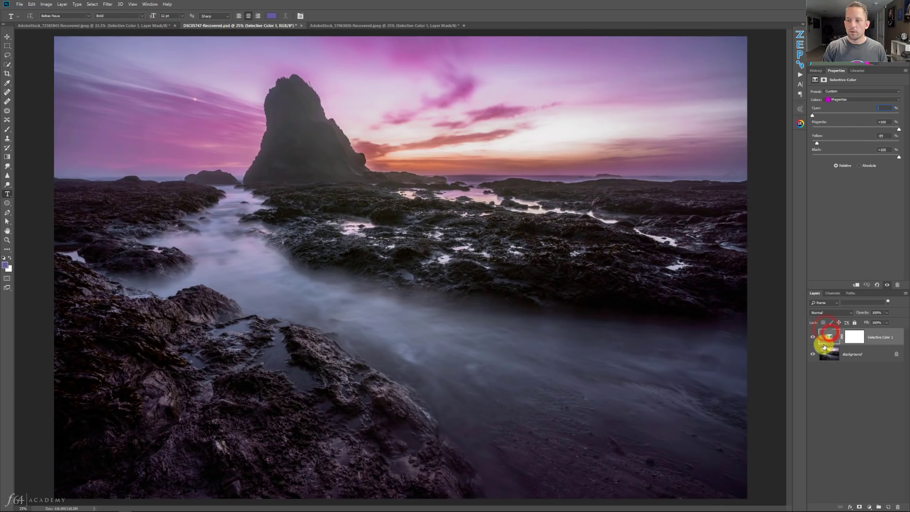
# Step: Delete the seascape's Selective Color layer and create a Camera Raw profile named SELECTIVE TEST in User Profiles from the SELECTIVE TEST cube file
pyautogui.moveTo(829, 335); pyautogui.dragTo(897, 507)
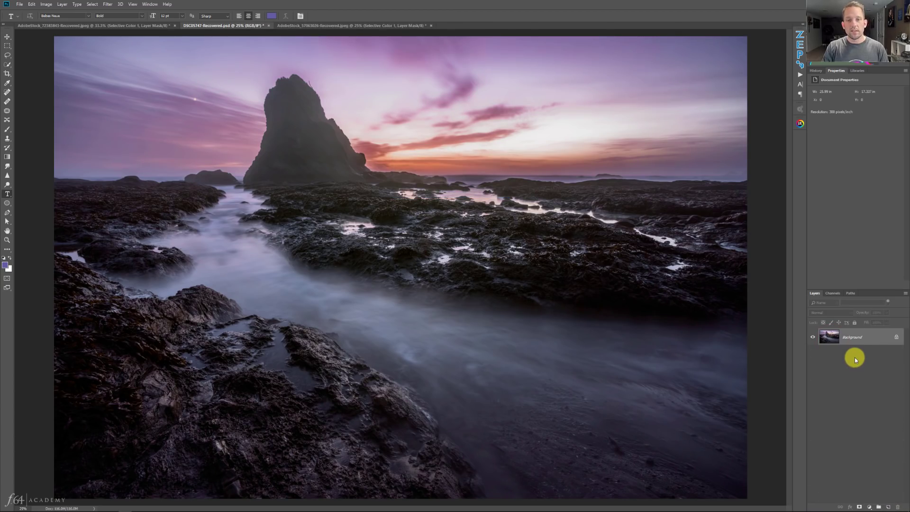
pyautogui.hotkey('ctrl', 'shift', 'a')
pyautogui.click(873, 67)
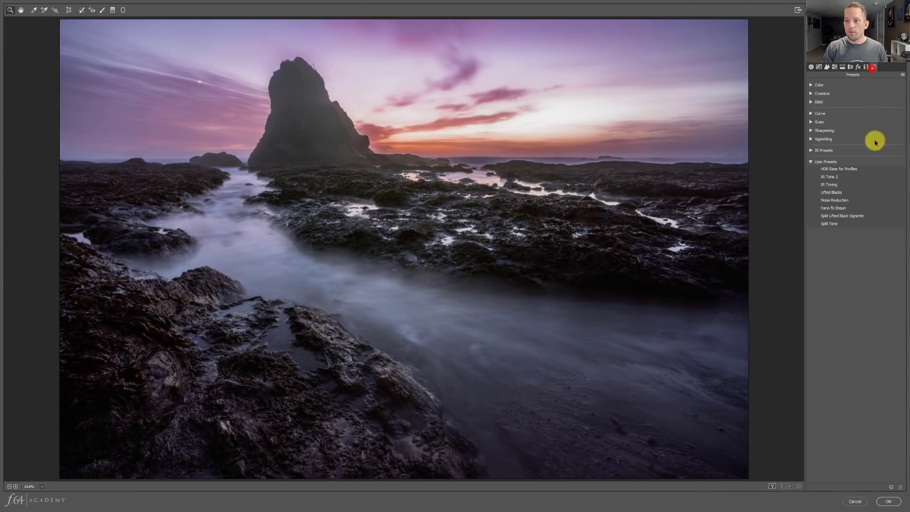
pyautogui.keyDown('alt'); pyautogui.click(891, 486); pyautogui.keyUp('alt')
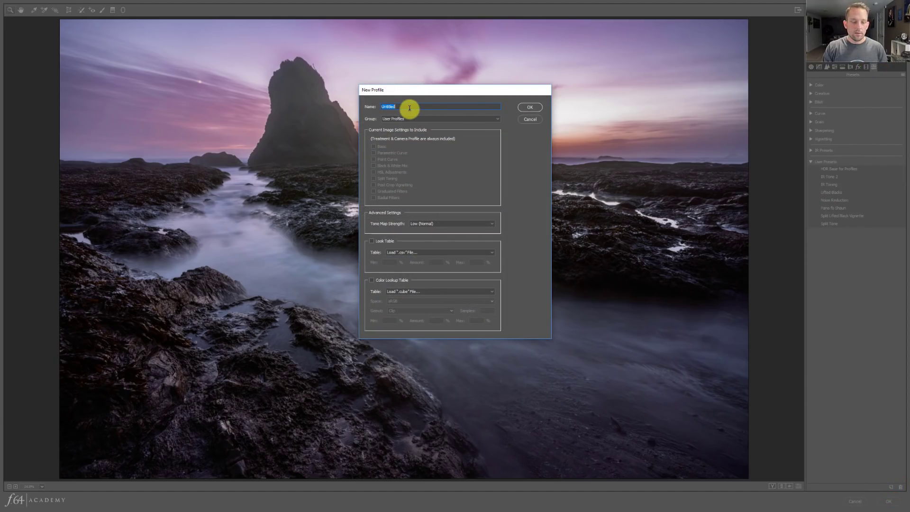
pyautogui.click(385, 280)
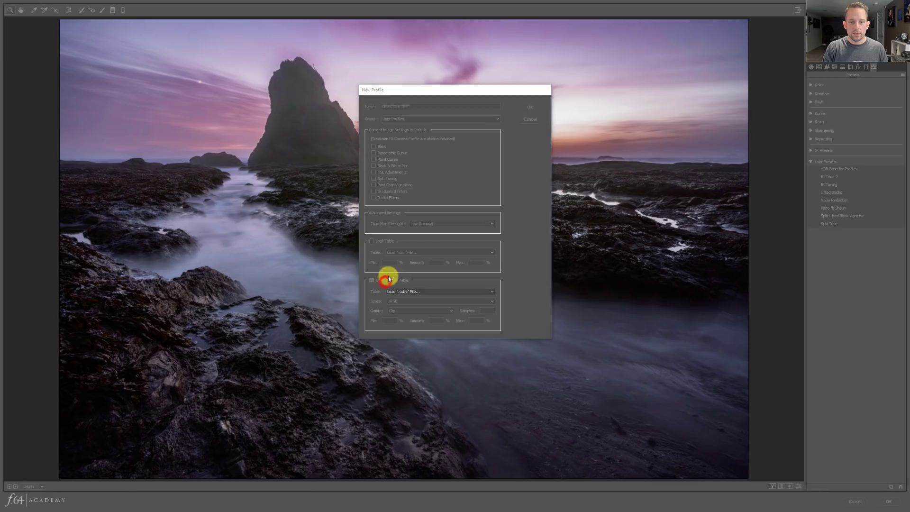
pyautogui.doubleClick(430, 159)
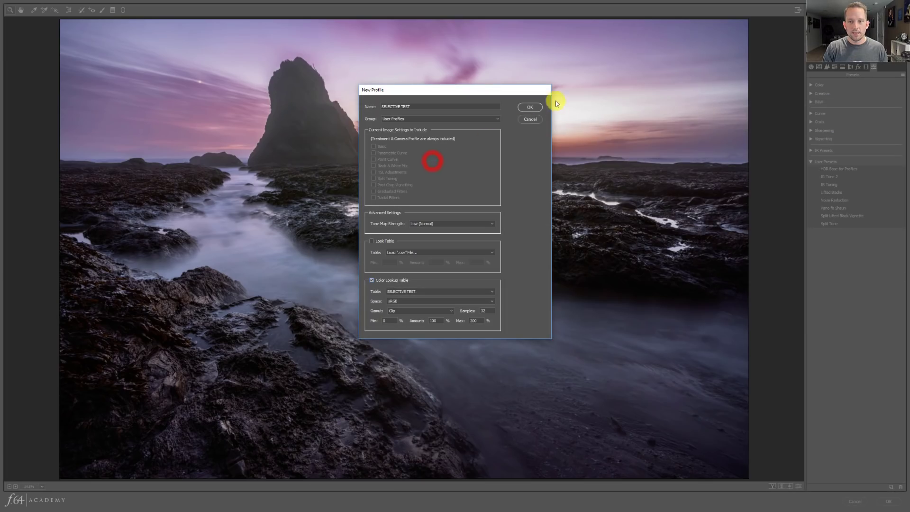
pyautogui.click(529, 108)
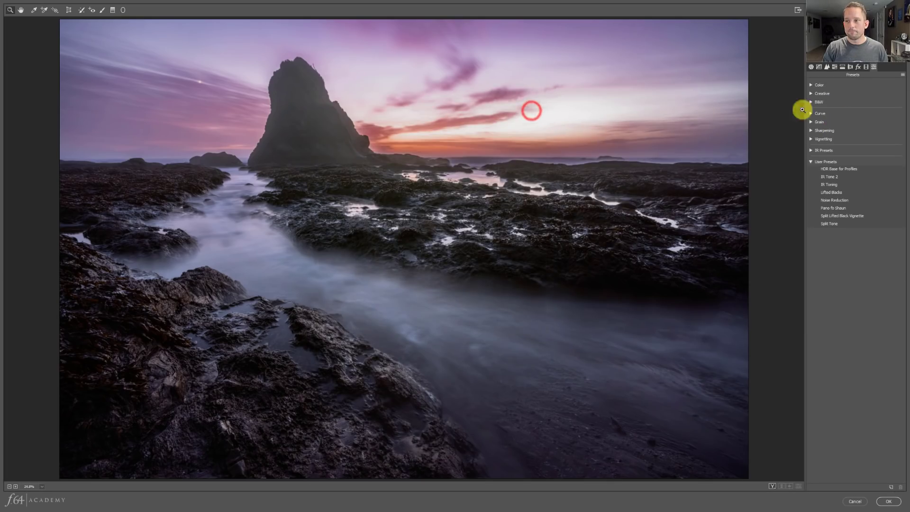
# Step: Try the SELECTIVE TEST user profile at varied amounts on the seascape, and cancel the Camera Raw Filter
pyautogui.click(811, 68)
pyautogui.click(894, 96)
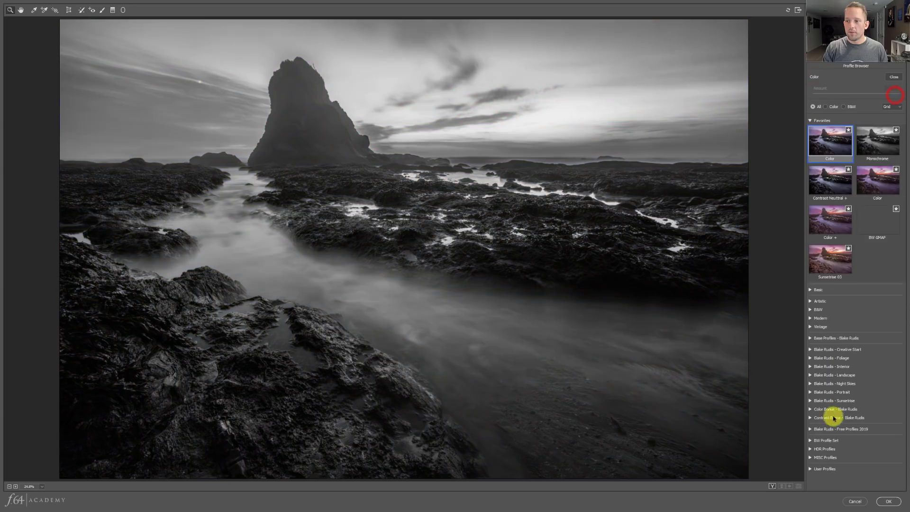
pyautogui.click(824, 468)
pyautogui.scroll(-3, 845, 346)
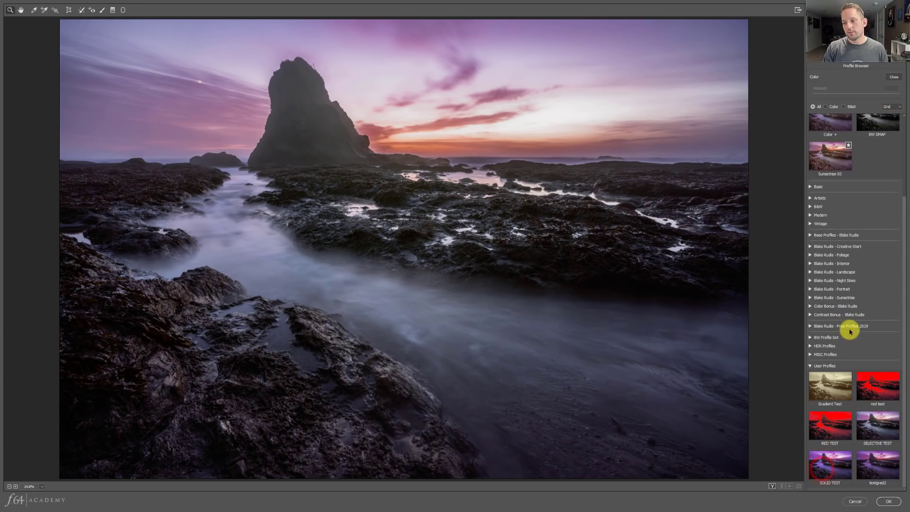
pyautogui.click(868, 428)
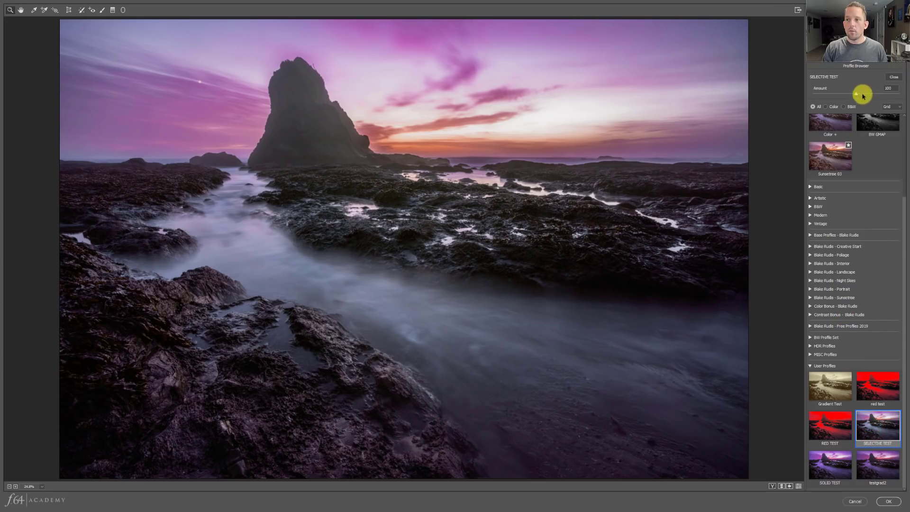
pyautogui.moveTo(867, 95); pyautogui.dragTo(878, 69)
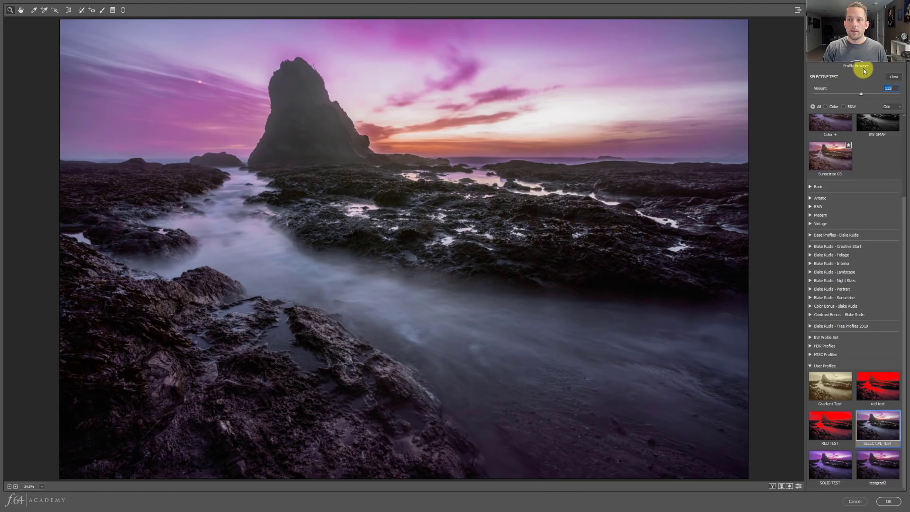
pyautogui.click(893, 76)
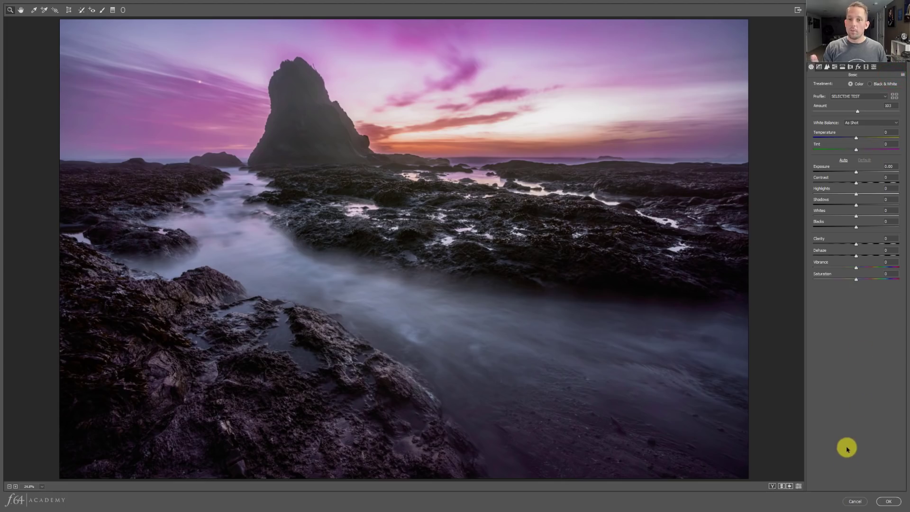
pyautogui.click(855, 502)
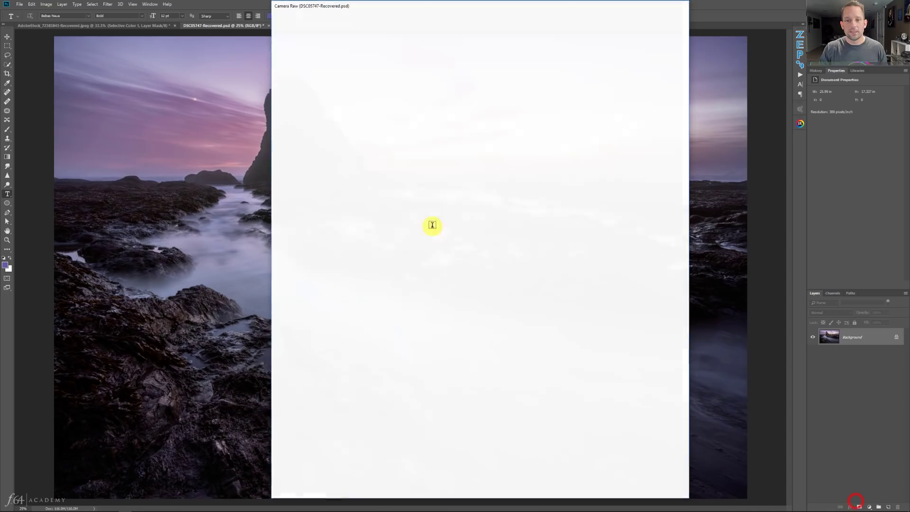
# Step: Switch to the wood texture document, delete its Selective Color layer and open the Camera Raw Filter on the background
pyautogui.click(147, 25)
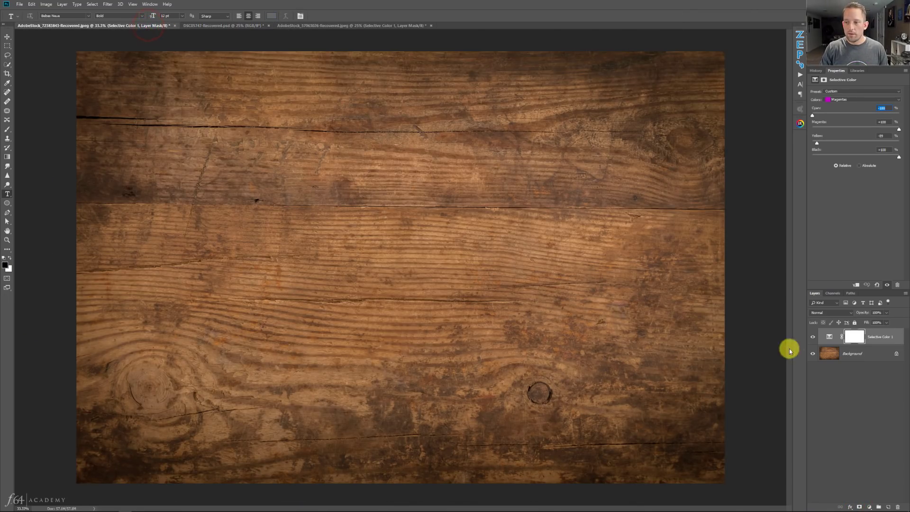
pyautogui.click(822, 337)
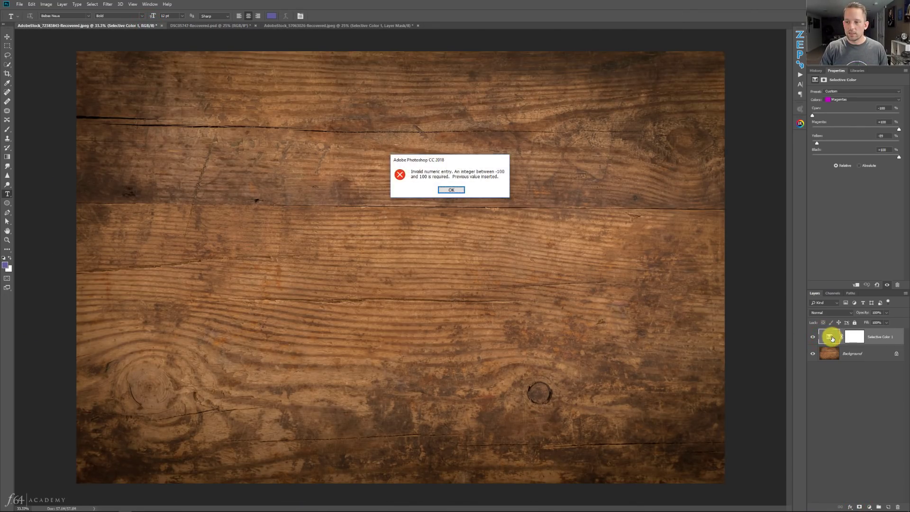
pyautogui.press('Return')
pyautogui.moveTo(830, 337); pyautogui.dragTo(897, 505)
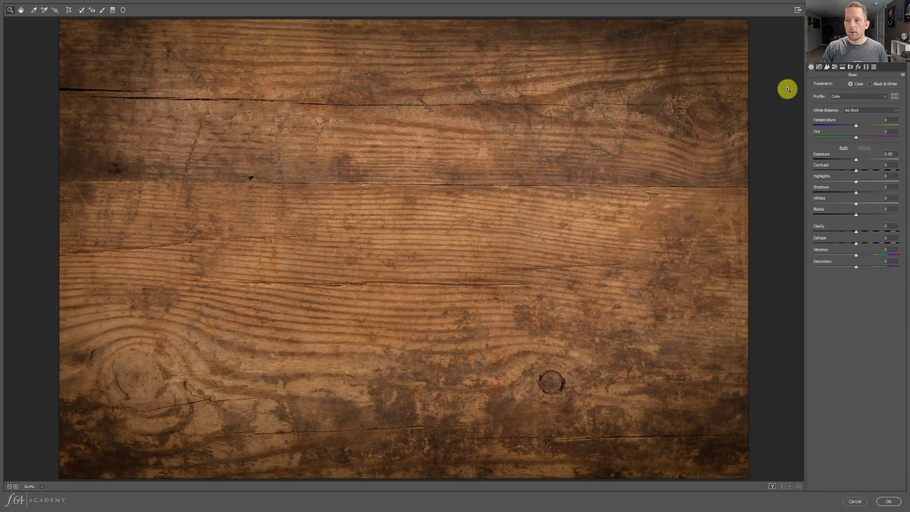
# Step: Apply the SELECTIVE TEST profile from User Profiles to the wood texture and close the profile browser
pyautogui.click(893, 94)
pyautogui.click(827, 471)
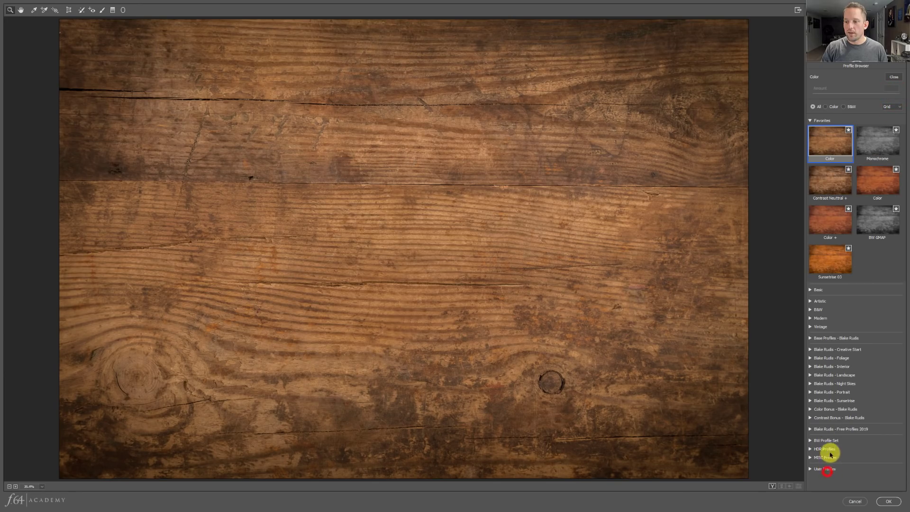
pyautogui.click(825, 469)
pyautogui.click(812, 470)
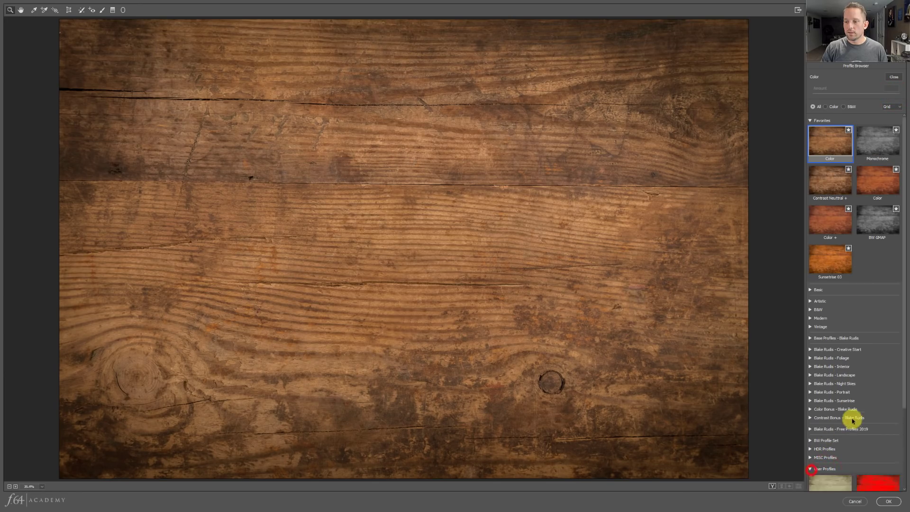
pyautogui.scroll(-3, 853, 417)
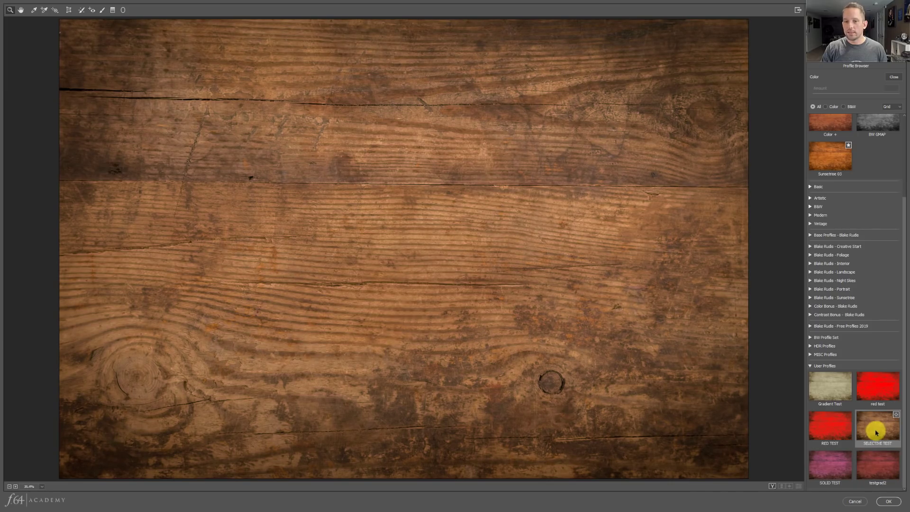
pyautogui.click(876, 433)
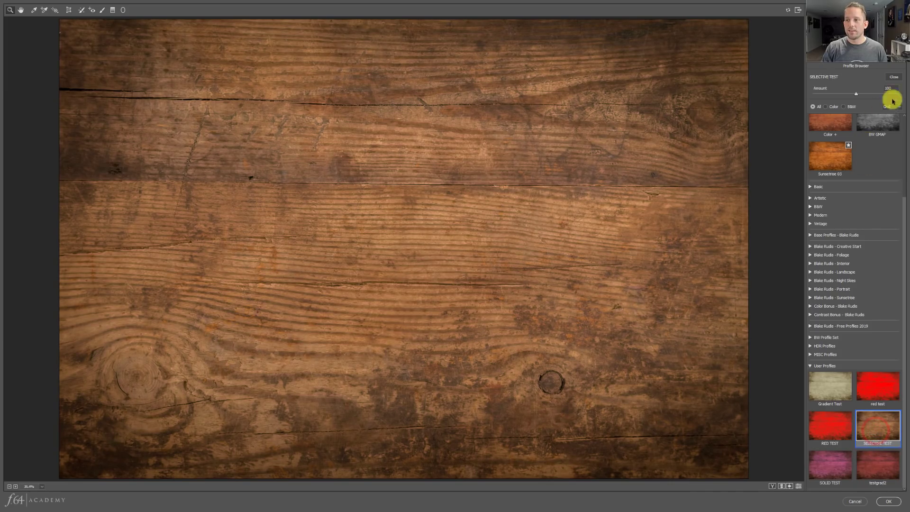
pyautogui.click(894, 77)
# Step: Try the SELECTIVE TEST profile's amount at 0, and set it to 200 on the wood texture
pyautogui.click(890, 105)
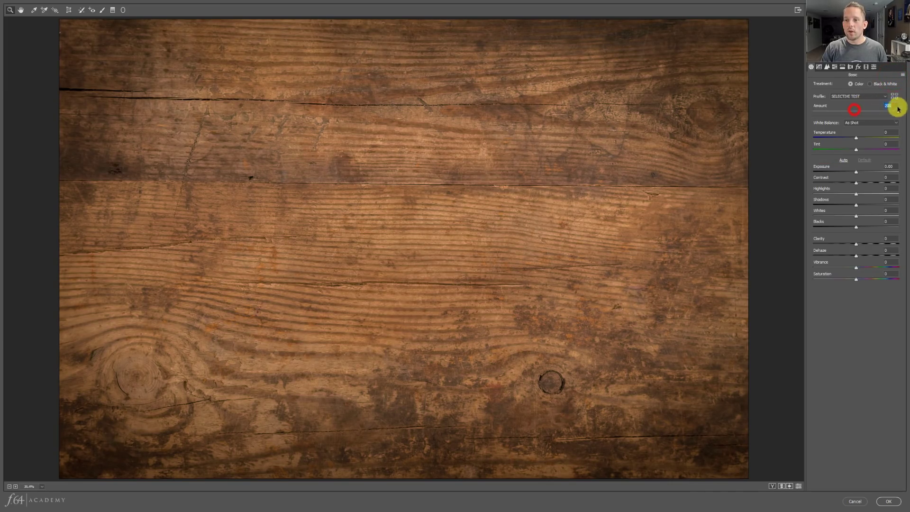
pyautogui.write('0')
pyautogui.press('Return')
pyautogui.write('200')
pyautogui.press('Return')
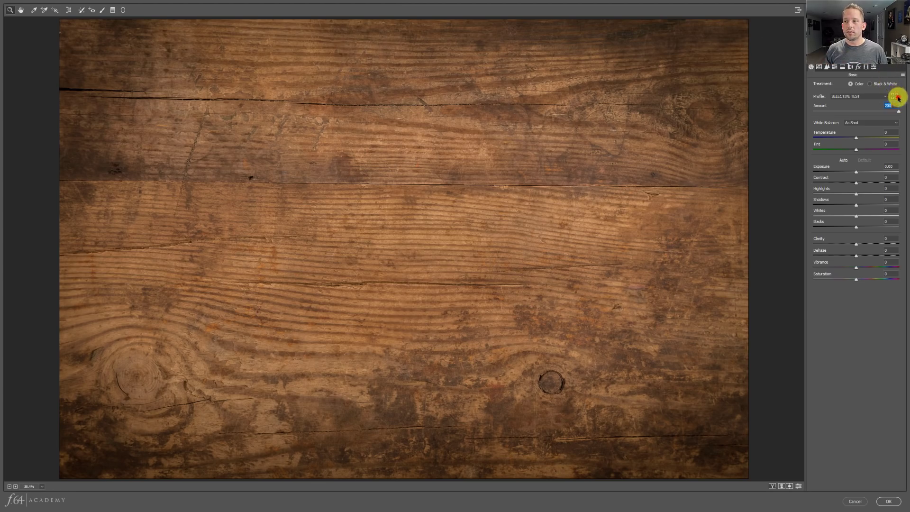
# Step: Try all six profiles of the Free Profiles 2019 group on the wood texture in order, ending with 06 Foliage Intensifier applied
pyautogui.click(894, 96)
pyautogui.click(825, 274)
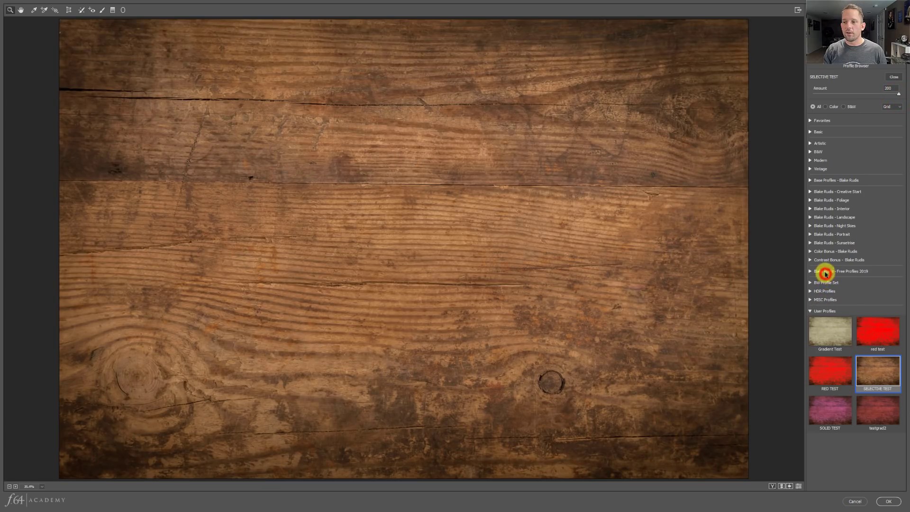
pyautogui.click(829, 292)
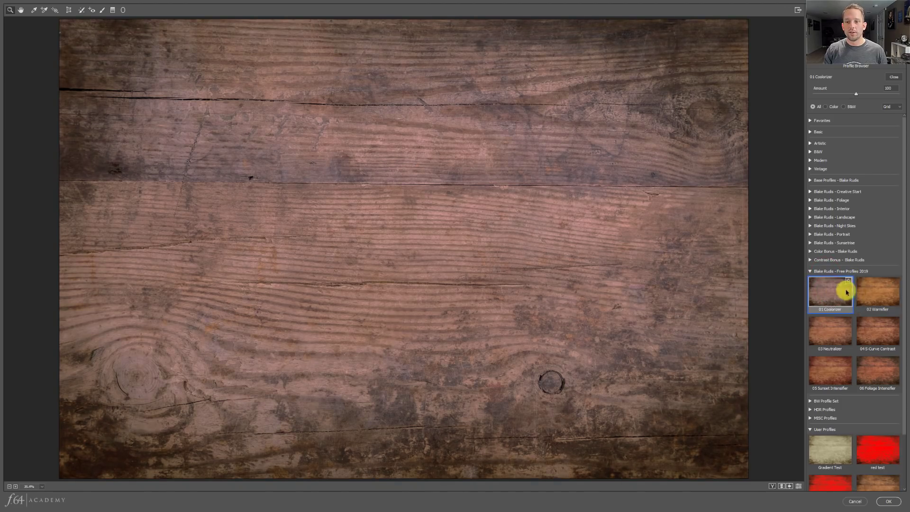
pyautogui.click(874, 292)
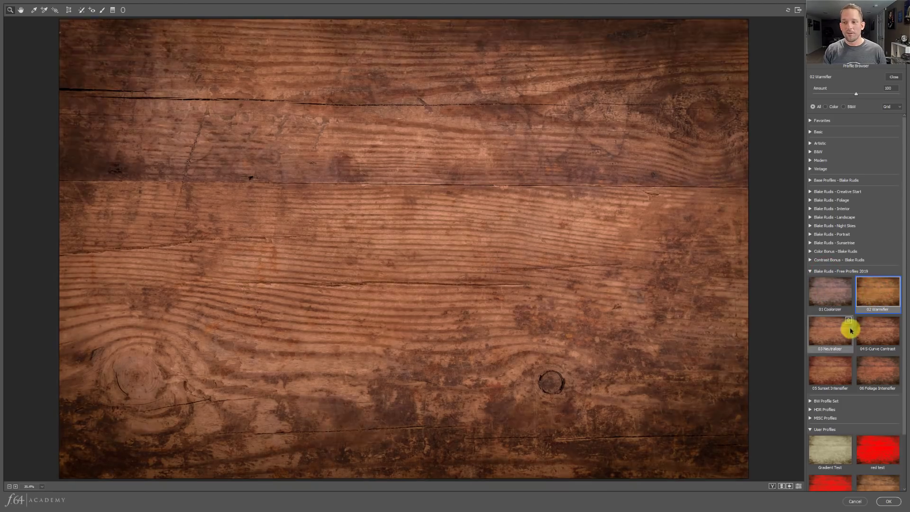
pyautogui.click(834, 329)
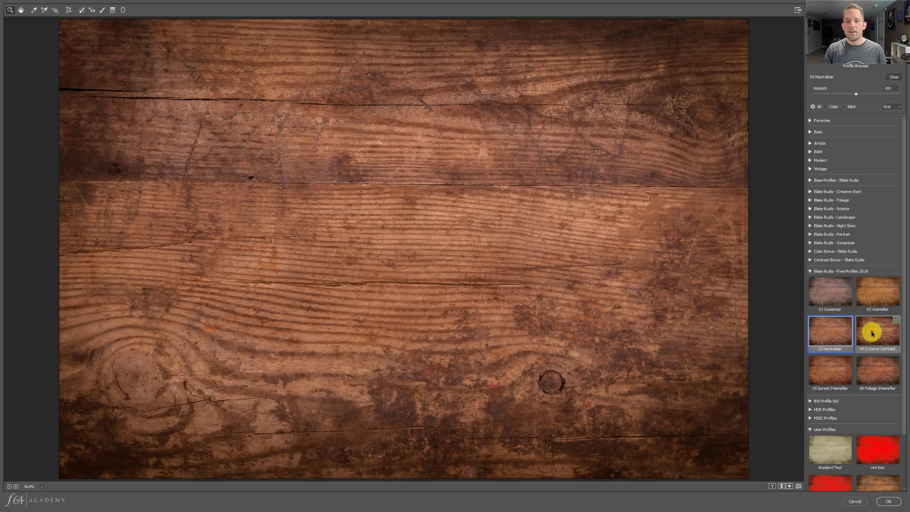
pyautogui.click(872, 332)
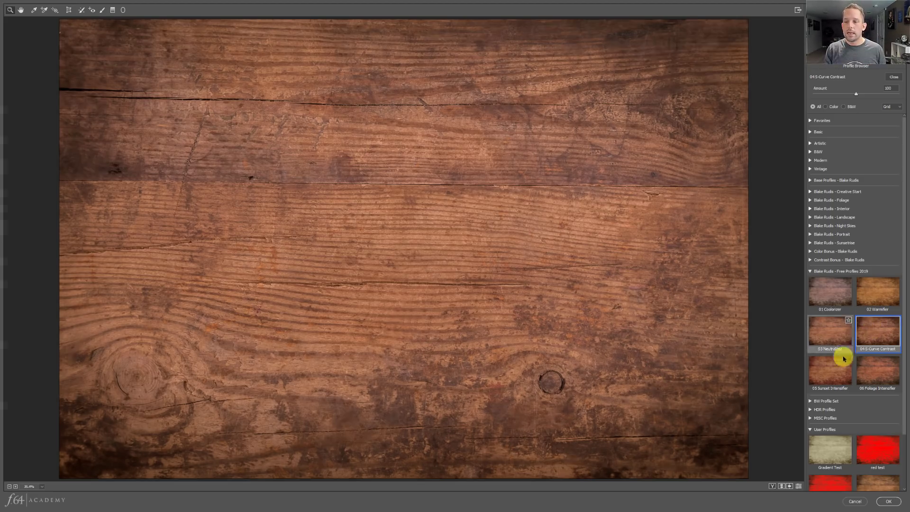
pyautogui.click(833, 369)
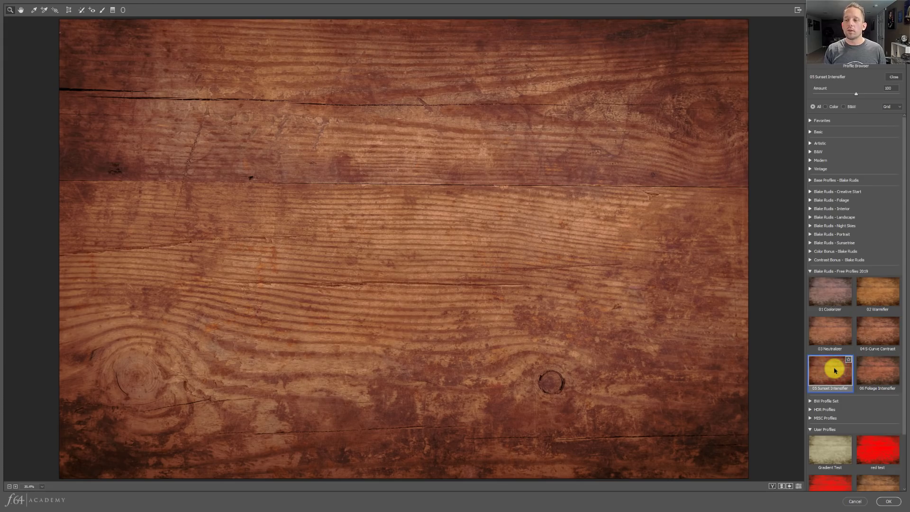
pyautogui.click(883, 371)
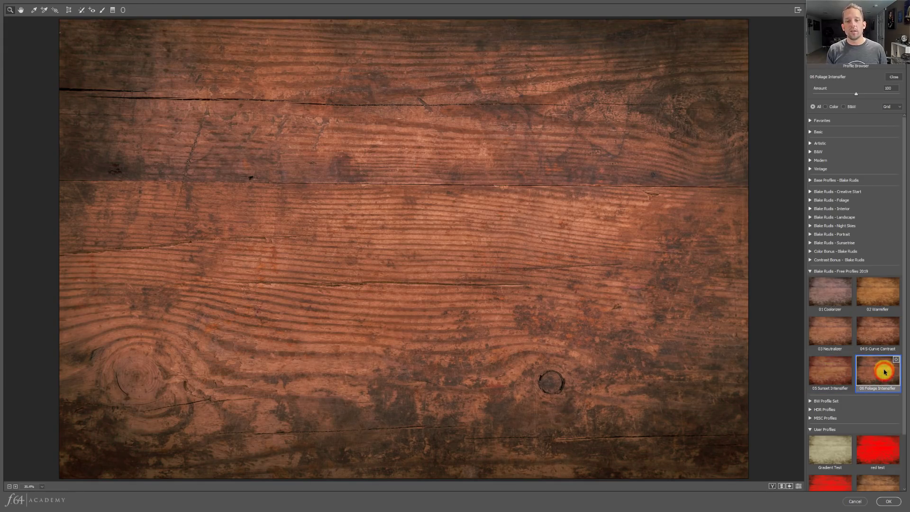